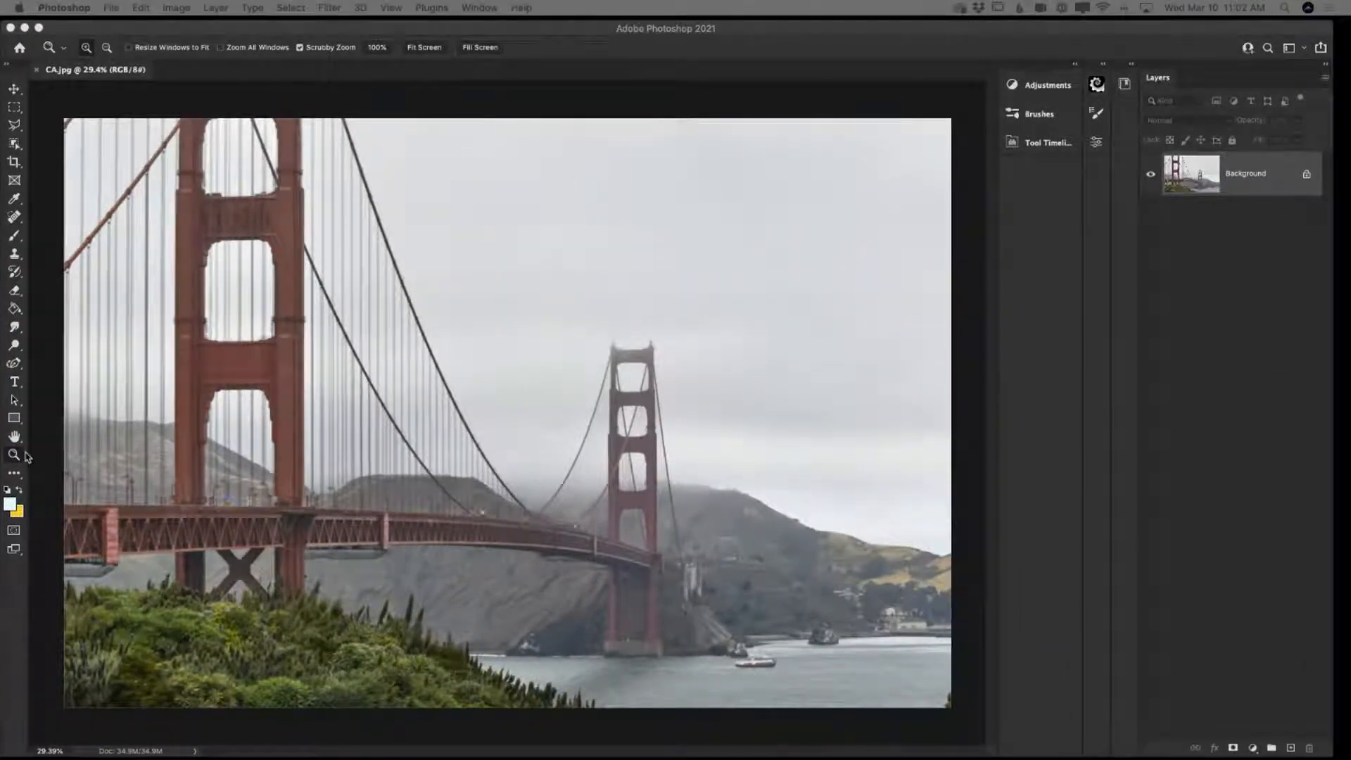
# Try to outline the sky along the main cable and far tower with the Polygonal Lasso tool
pyautogui.moveTo(340, 313); pyautogui.dragTo(349, 364)
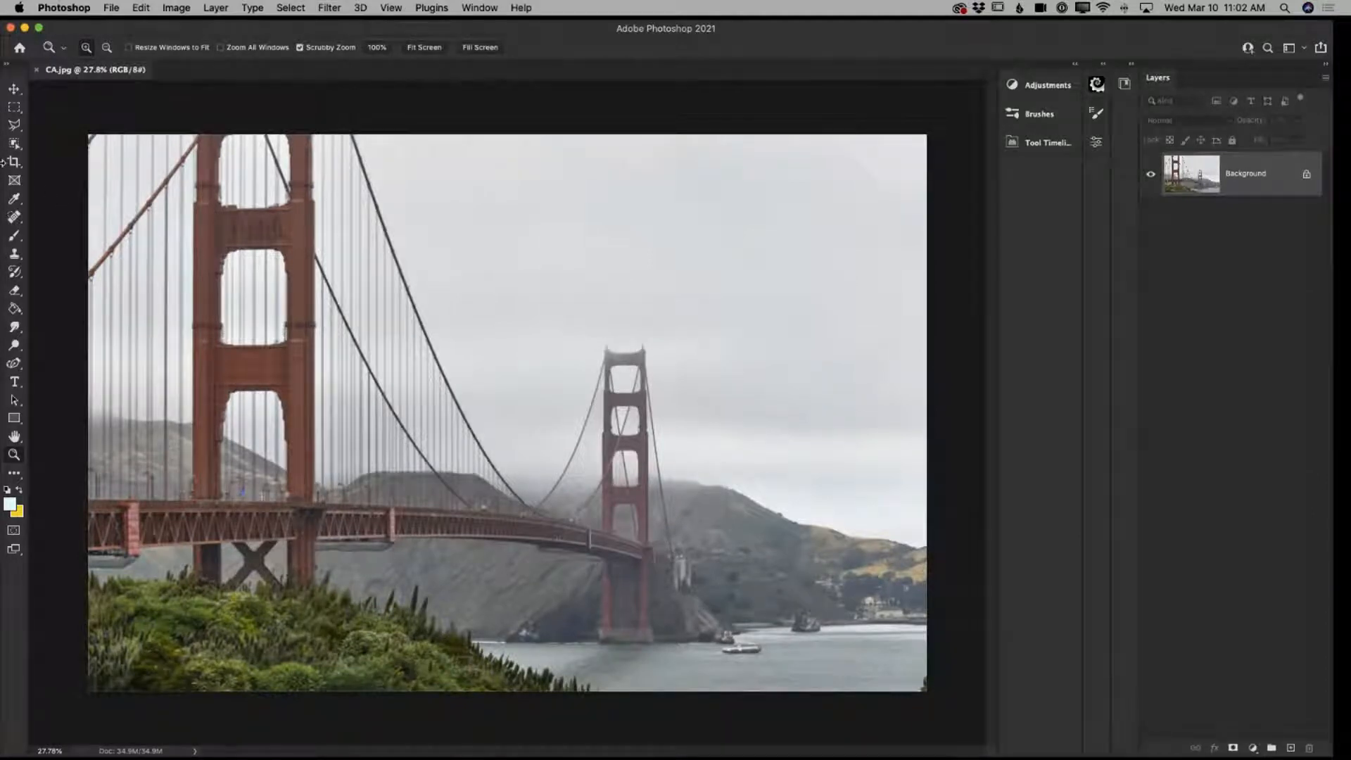
pyautogui.click(15, 125)
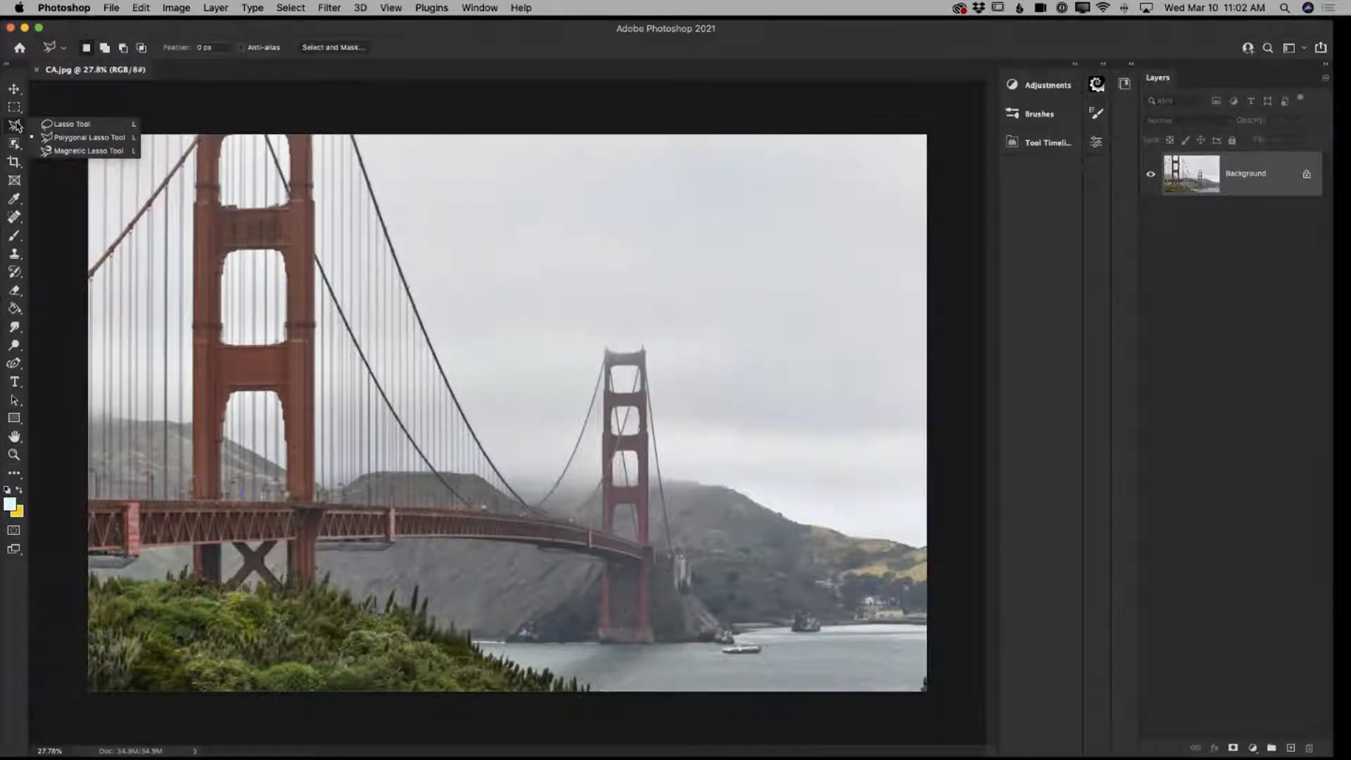
pyautogui.click(77, 138)
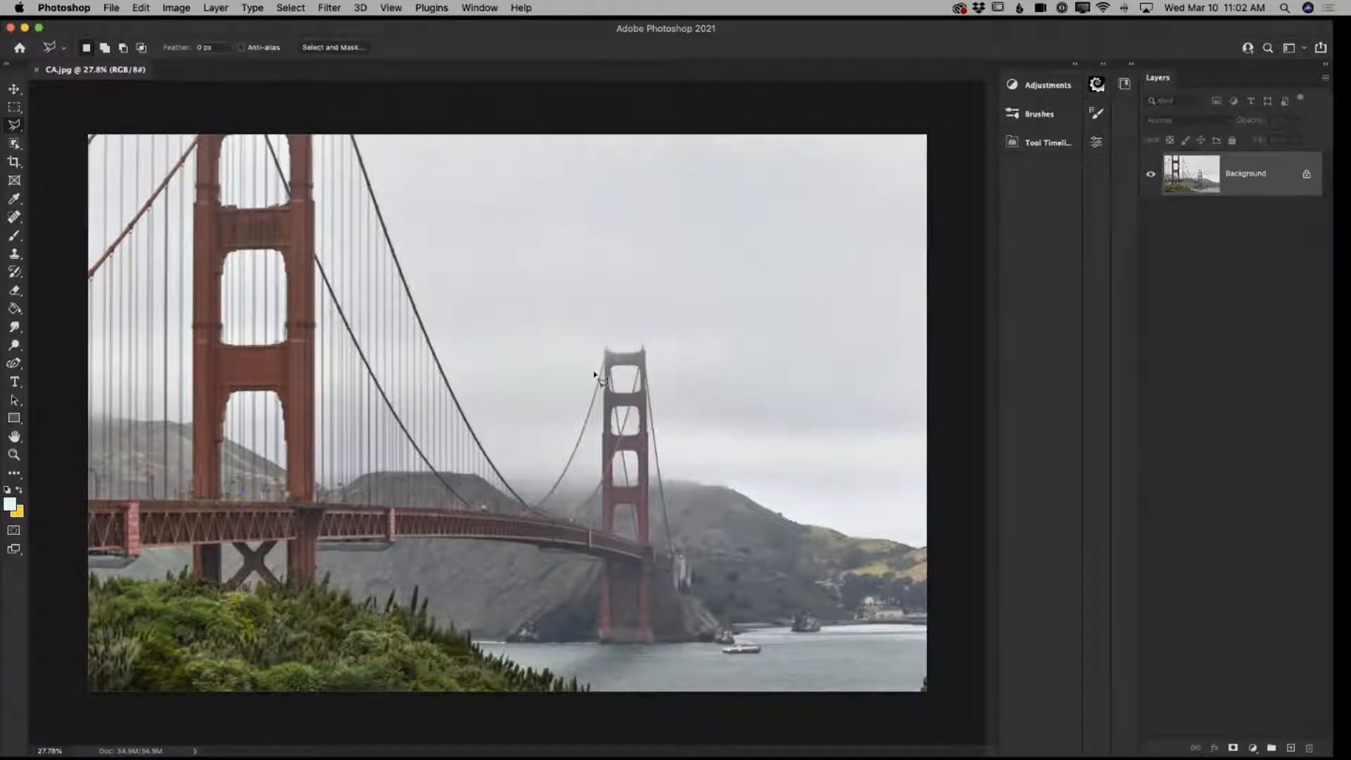
pyautogui.click(440, 358)
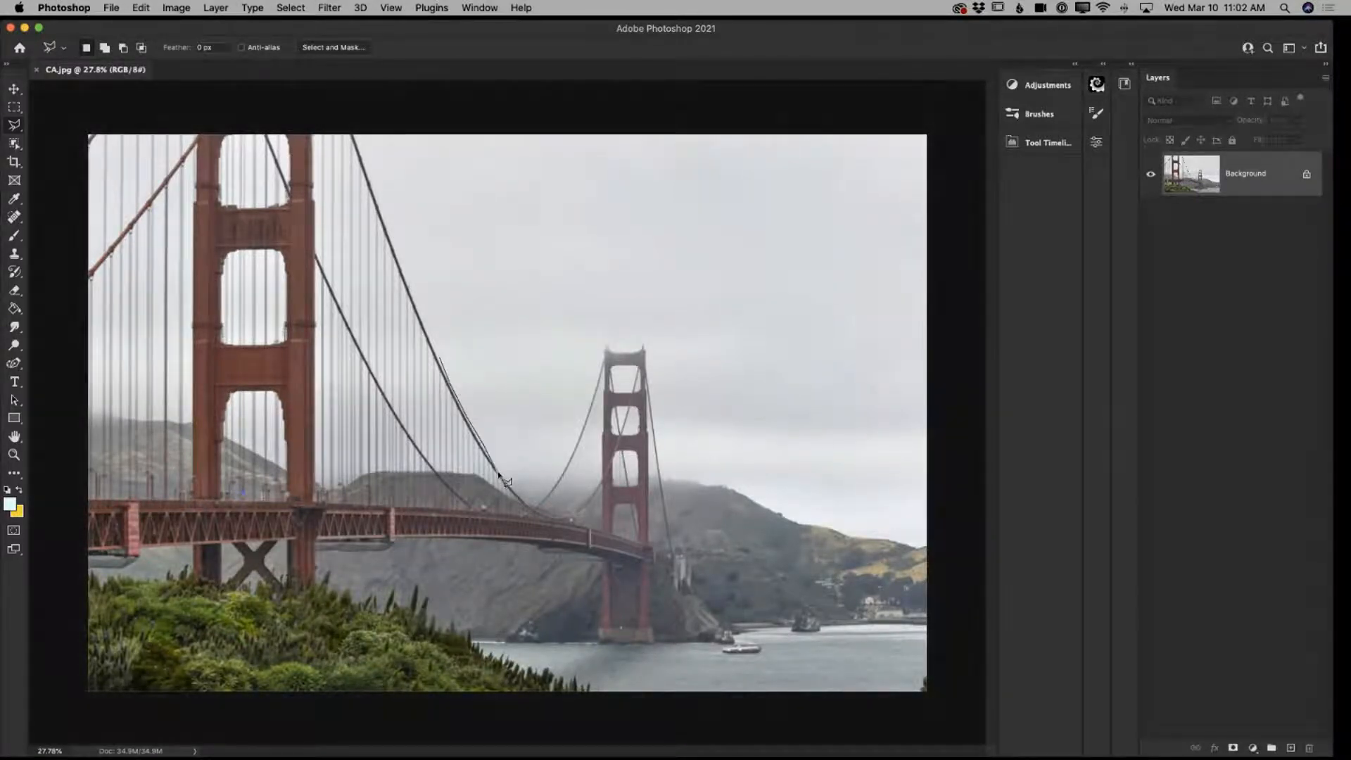
pyautogui.click(533, 504)
pyautogui.doubleClick(599, 356)
pyautogui.press('super+z')
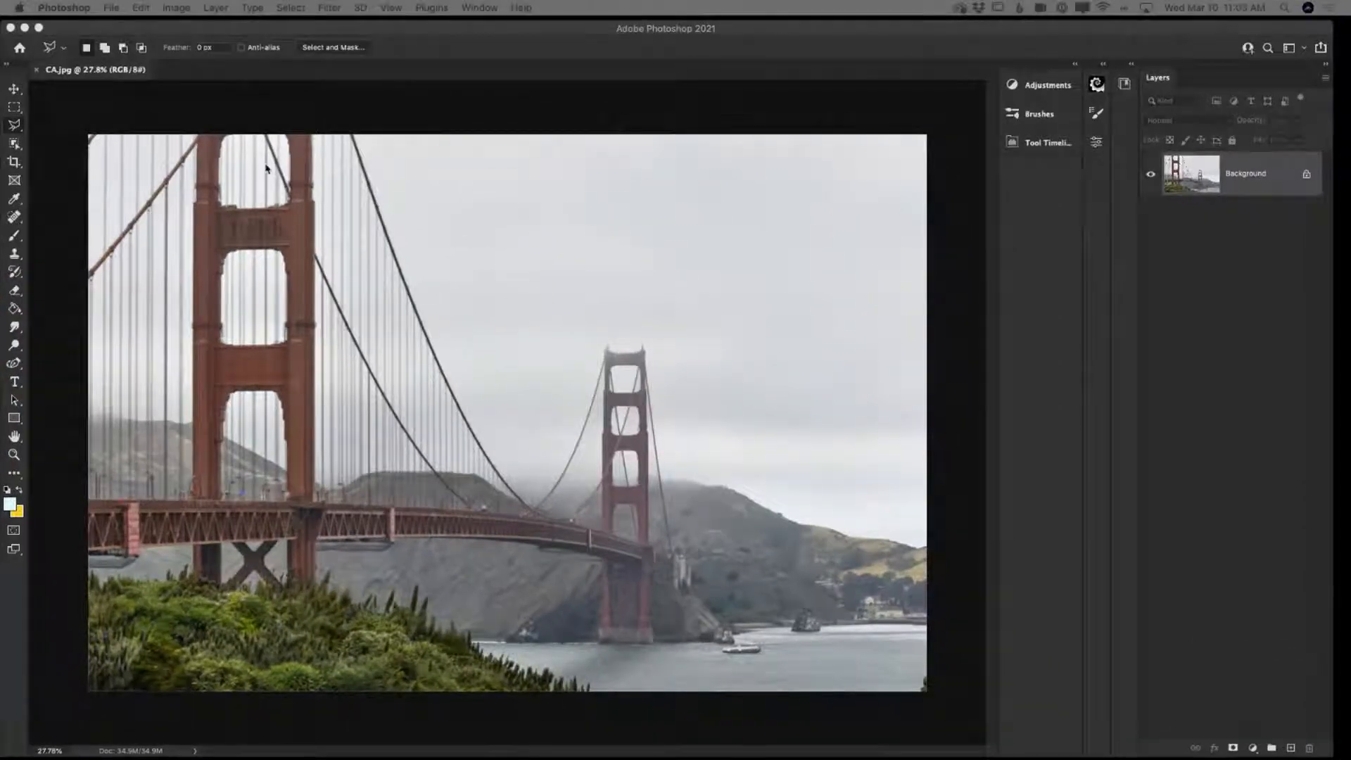
pyautogui.click(317, 147)
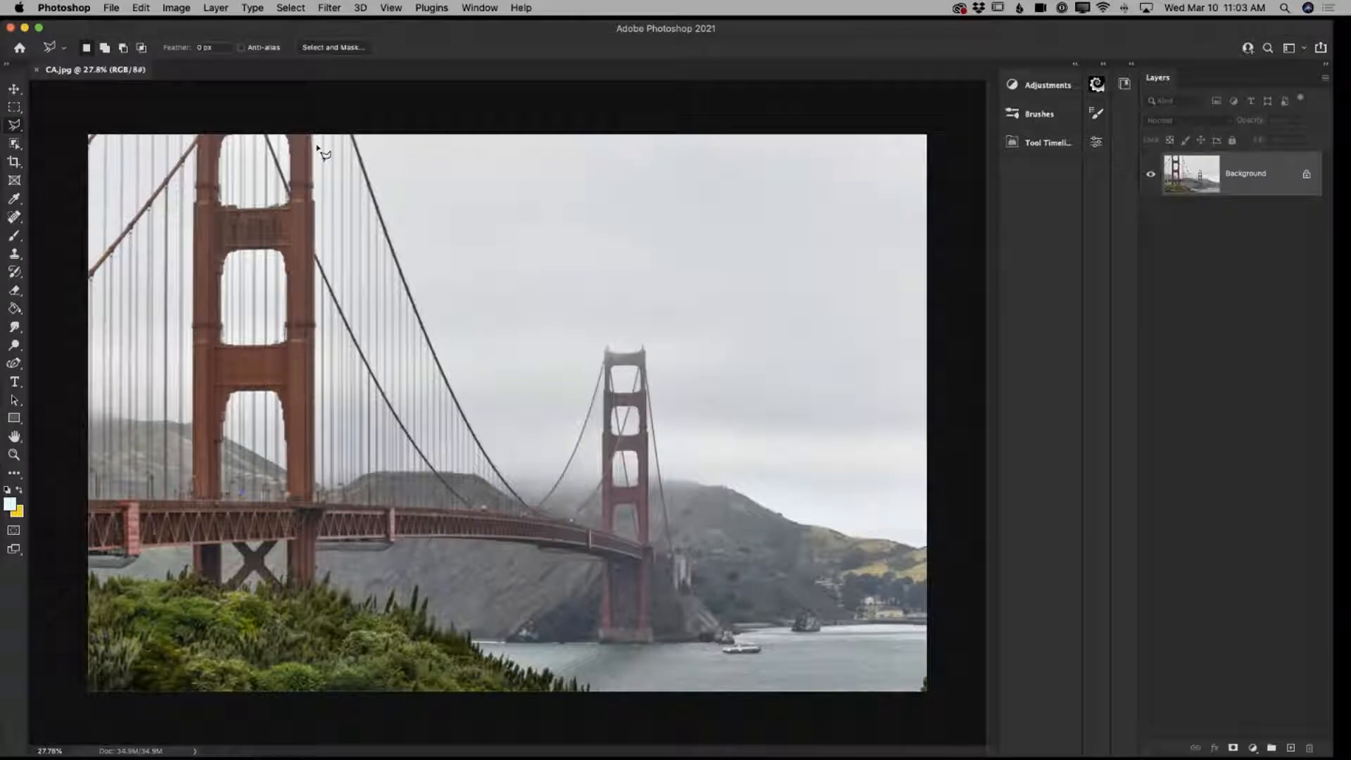
# Start a Sky Replacement on the bridge photo and place its dialog clear of the image
pyautogui.click(14, 90)
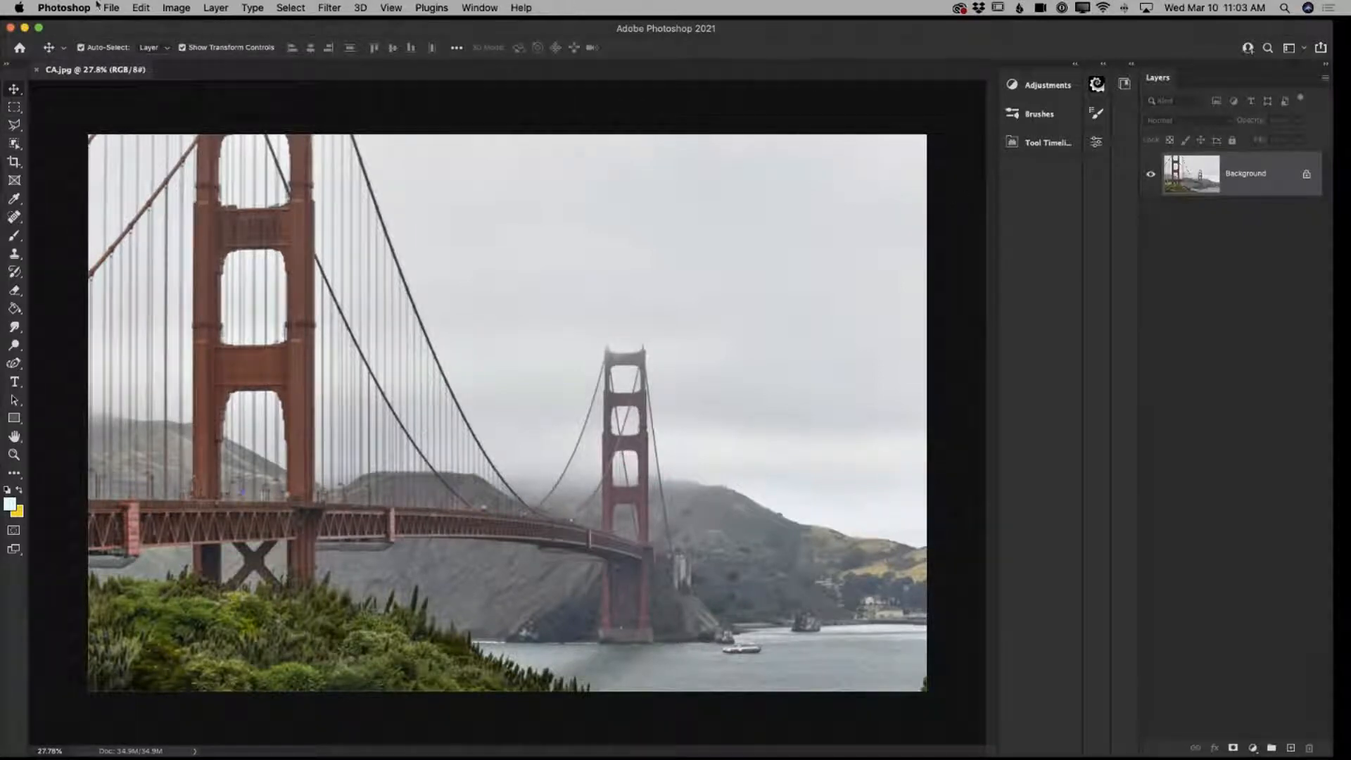
pyautogui.click(140, 8)
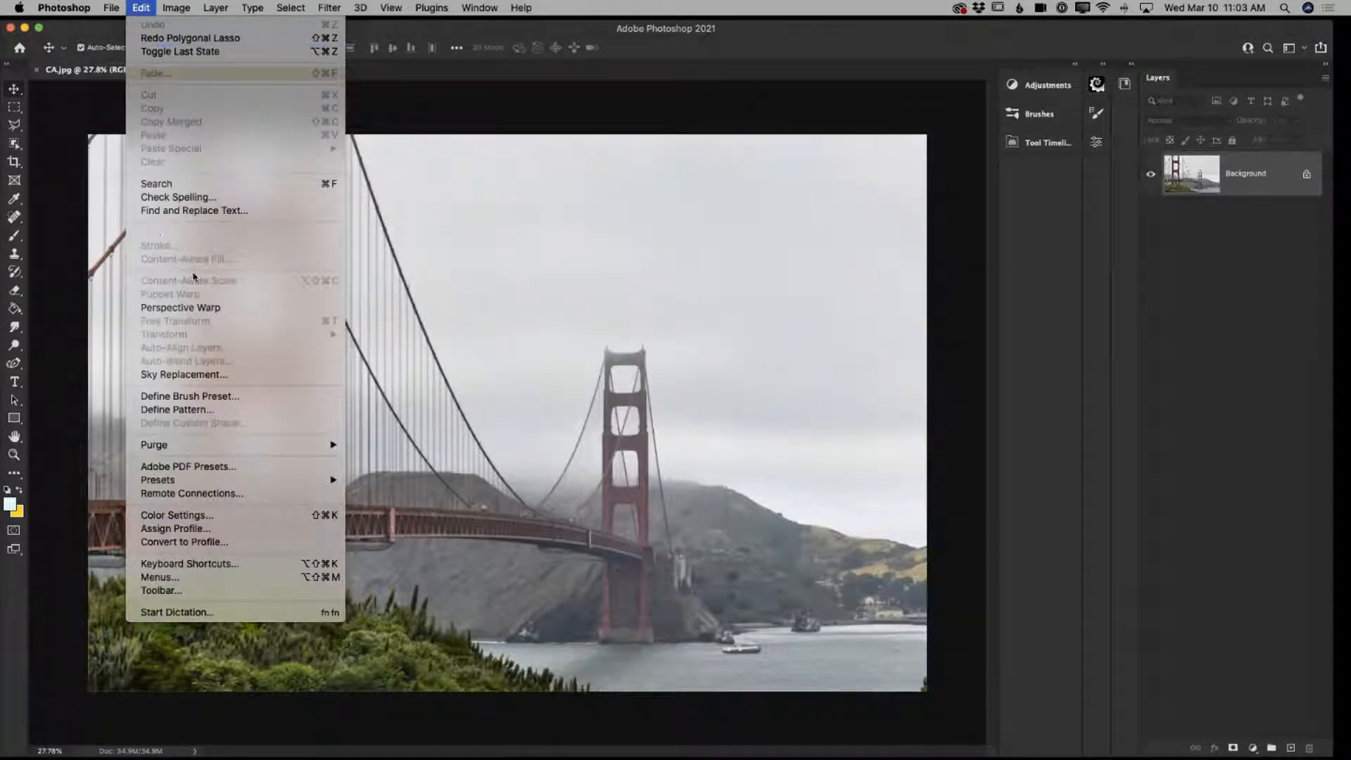
pyautogui.click(261, 382)
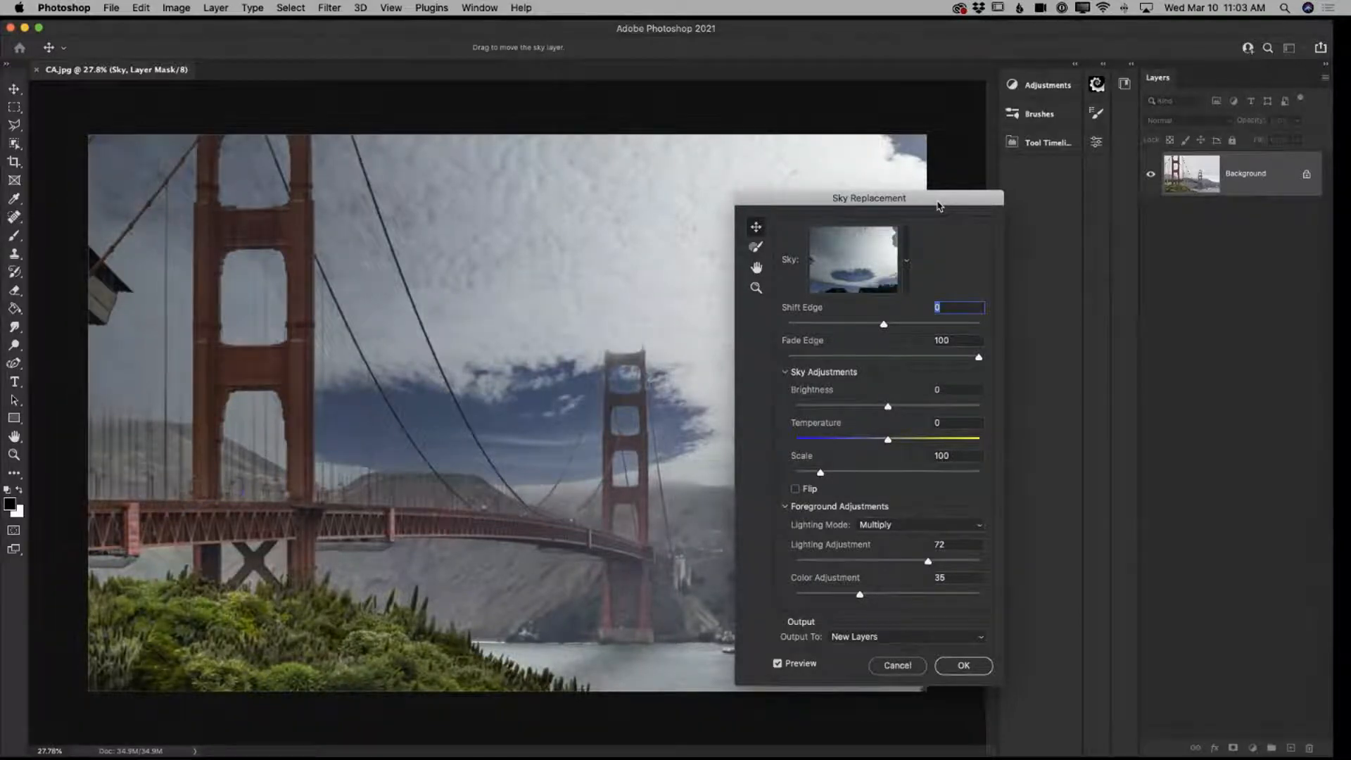
pyautogui.moveTo(793, 202); pyautogui.dragTo(1018, 197)
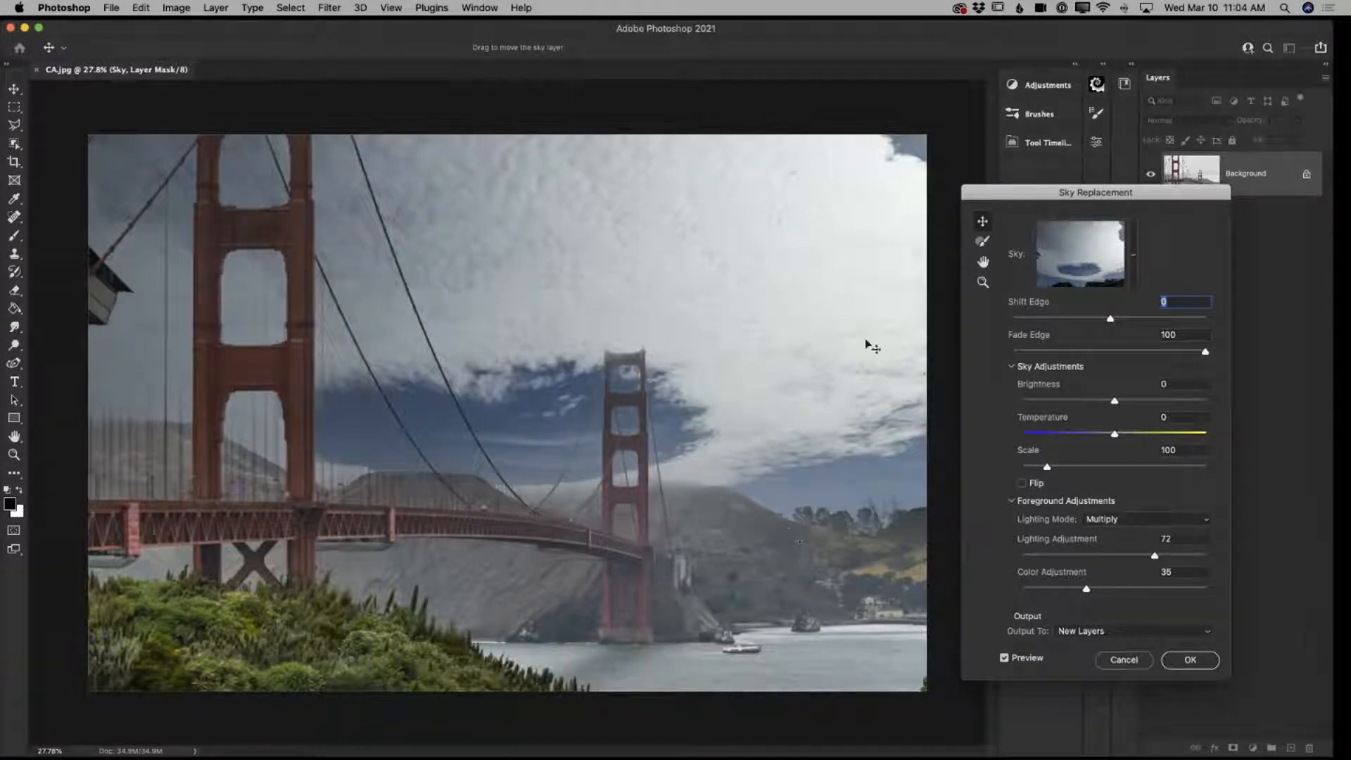
# Test the replacement sky's placement by moving it up over the bridge and back down with the Sky Move tool
pyautogui.click(983, 261)
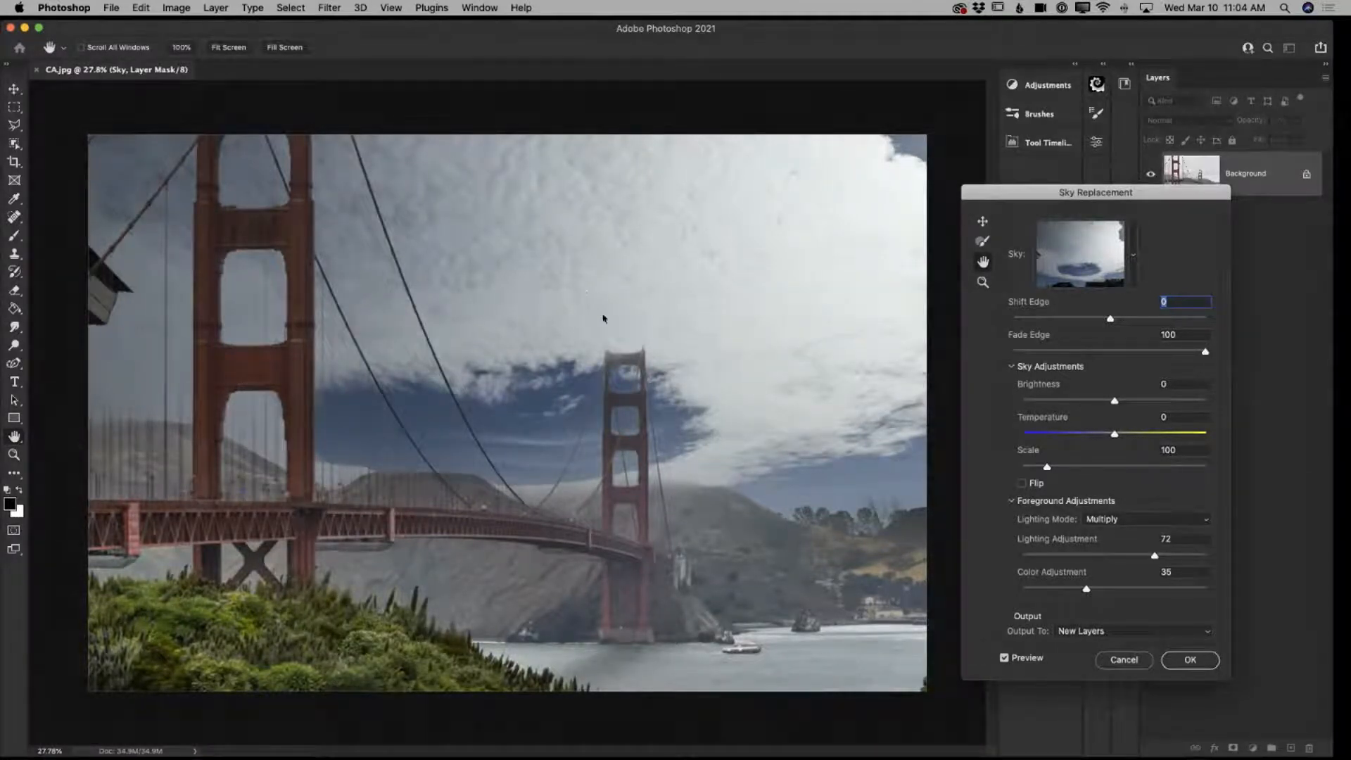
pyautogui.moveTo(1035, 197); pyautogui.dragTo(690, 181)
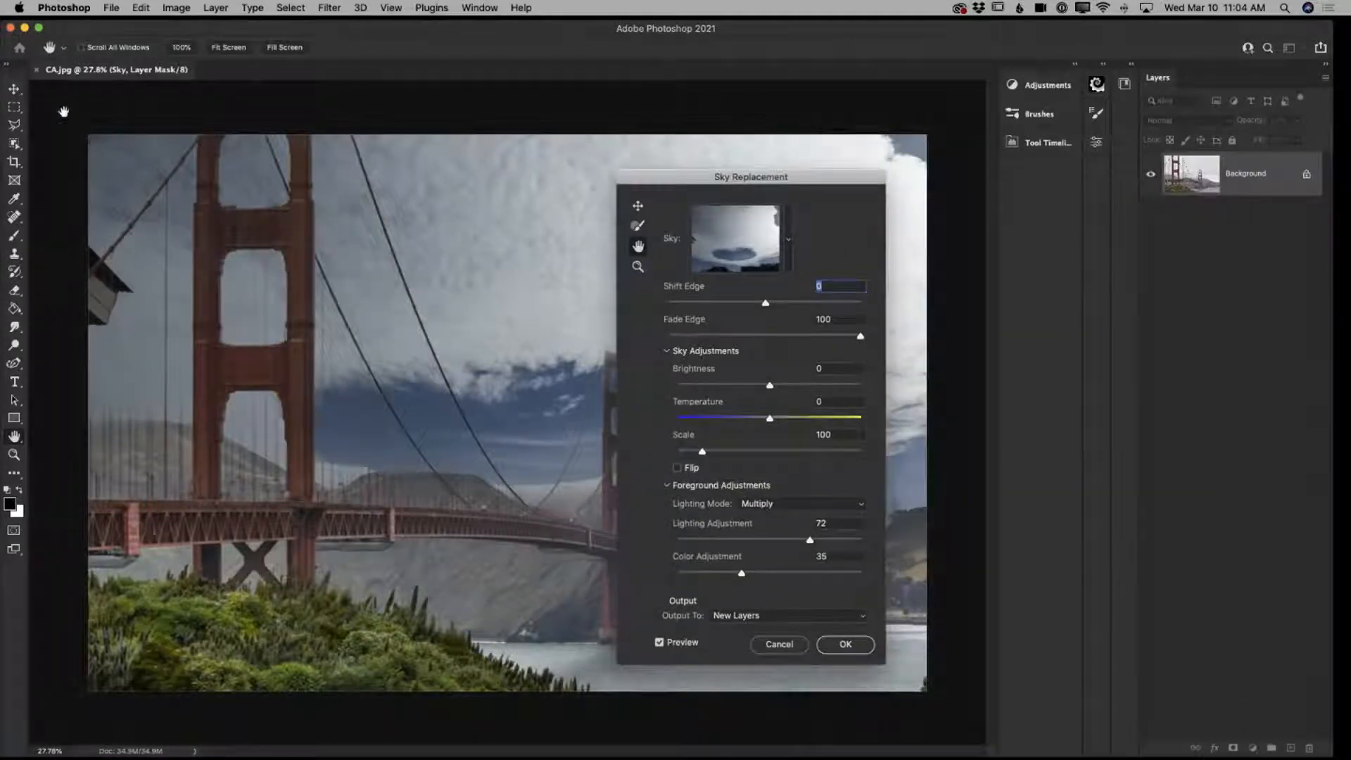
pyautogui.click(637, 205)
pyautogui.moveTo(692, 187); pyautogui.dragTo(1031, 230)
pyautogui.moveTo(518, 221); pyautogui.dragTo(519, 91)
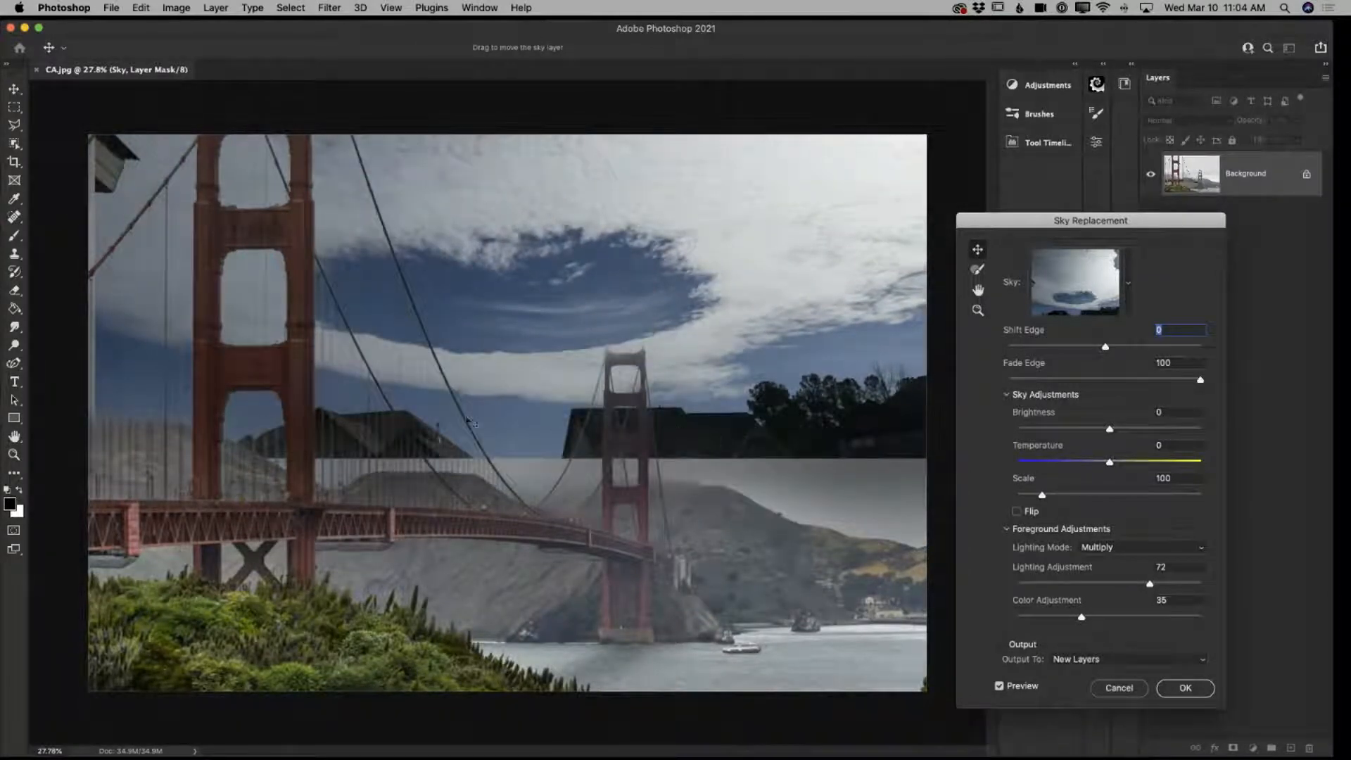
pyautogui.moveTo(812, 229); pyautogui.dragTo(808, 354)
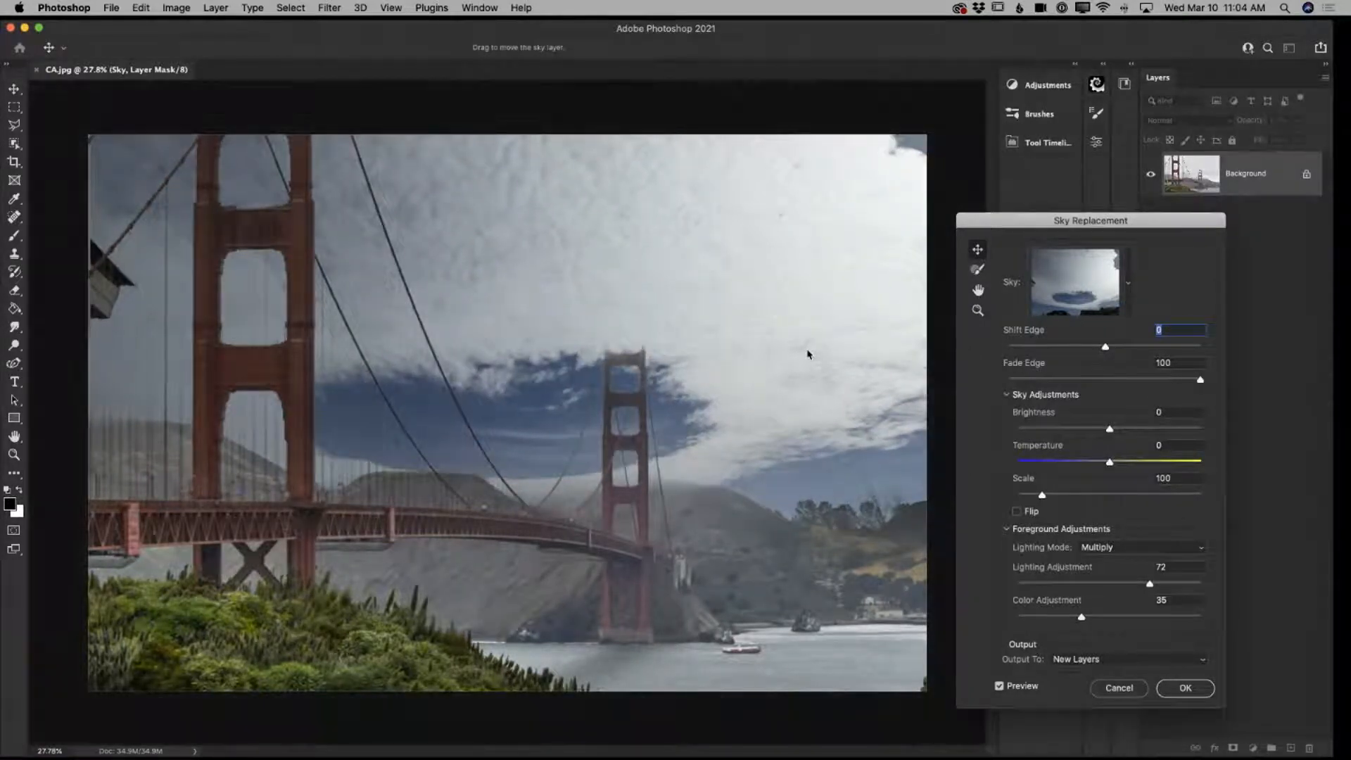
# Scale the replacement sky to 151 and shift it slightly upward behind the bridge
pyautogui.moveTo(1042, 495); pyautogui.dragTo(1059, 498)
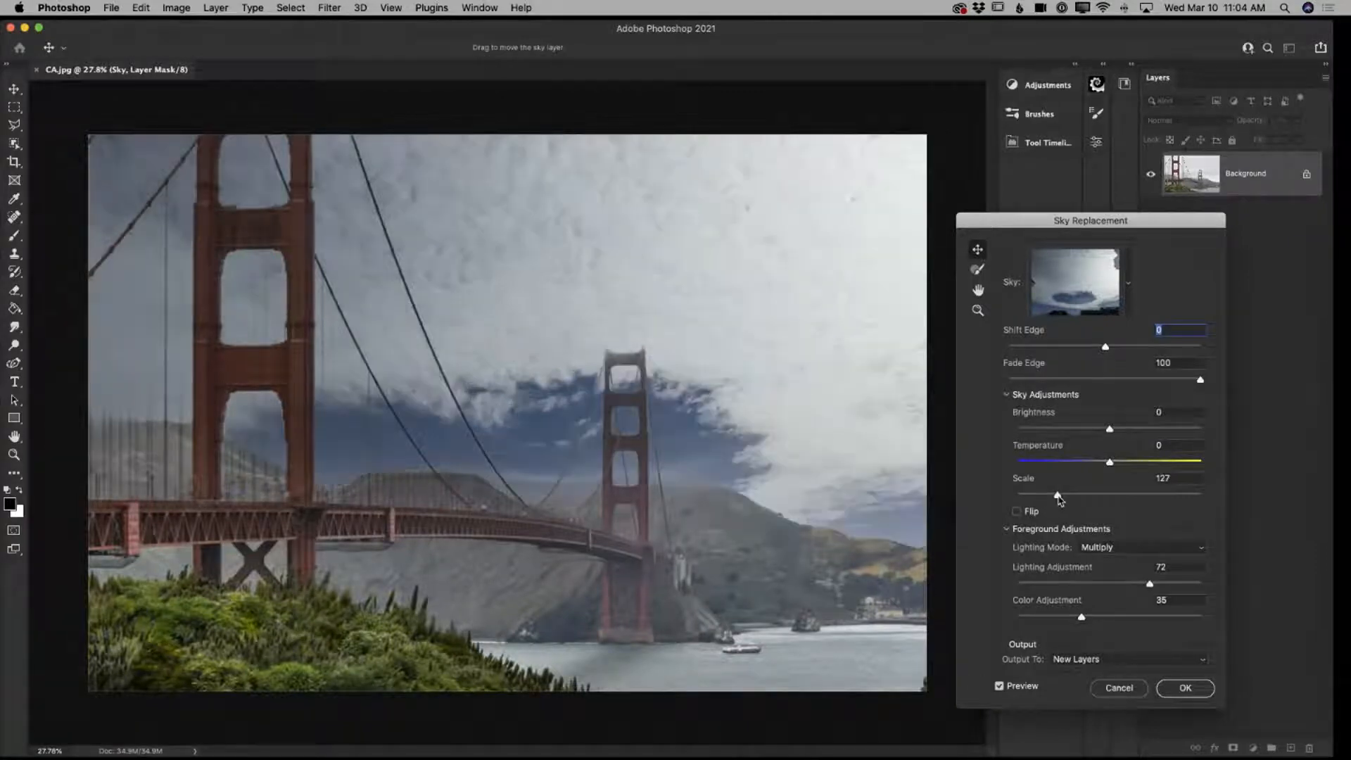
pyautogui.moveTo(1059, 498); pyautogui.dragTo(1063, 500)
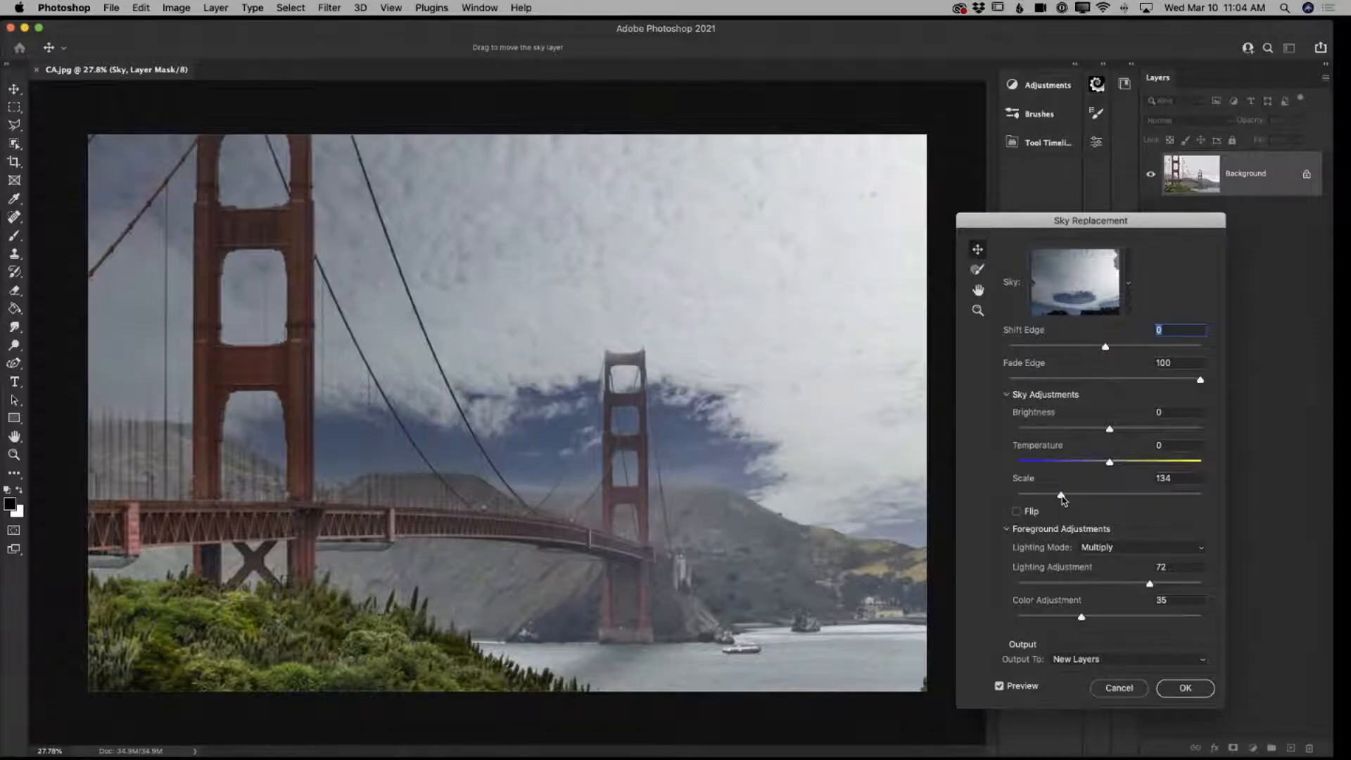
pyautogui.moveTo(789, 402); pyautogui.dragTo(806, 408)
pyautogui.moveTo(843, 421); pyautogui.dragTo(818, 360)
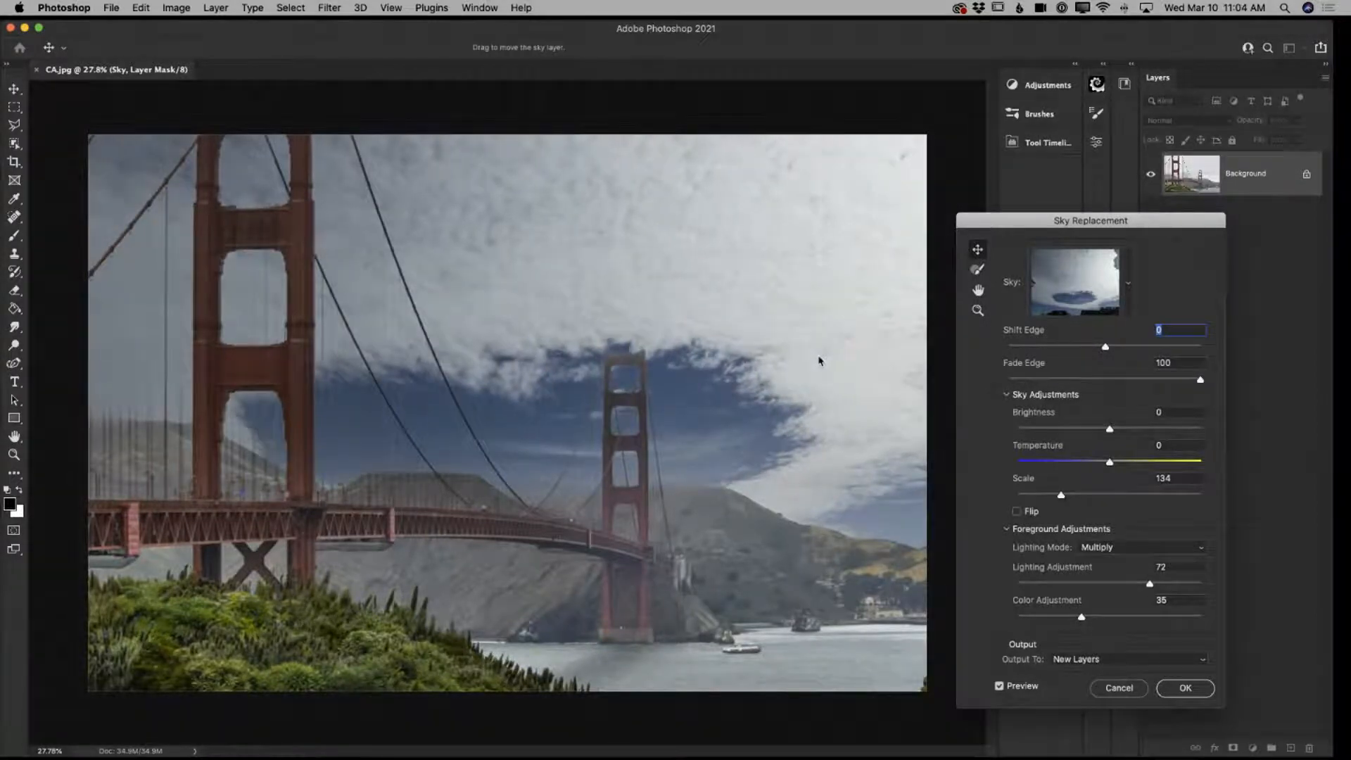
pyautogui.moveTo(1062, 496); pyautogui.dragTo(1070, 497)
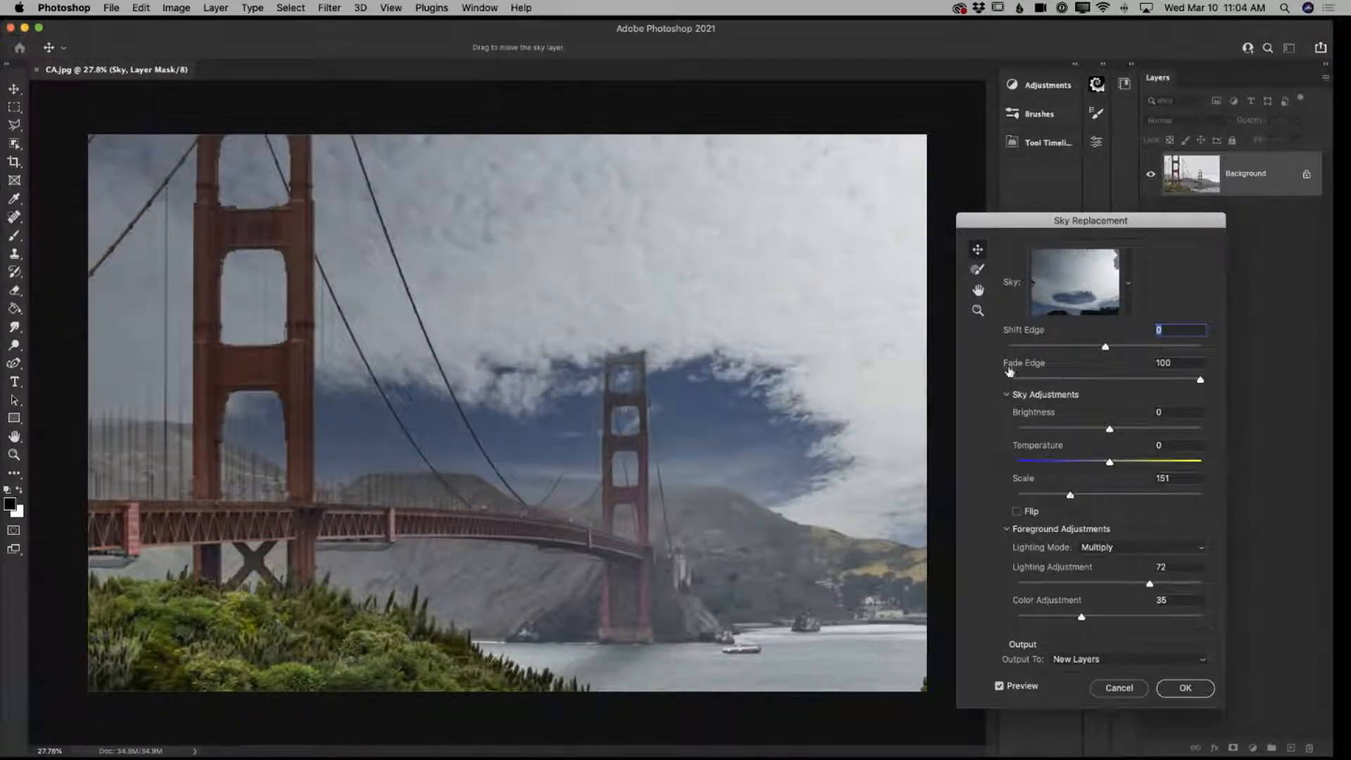
# Replace the sky with the fourth Blue Skies preset, the one with large white clouds, keeping the image in view
pyautogui.moveTo(1024, 225); pyautogui.dragTo(721, 184)
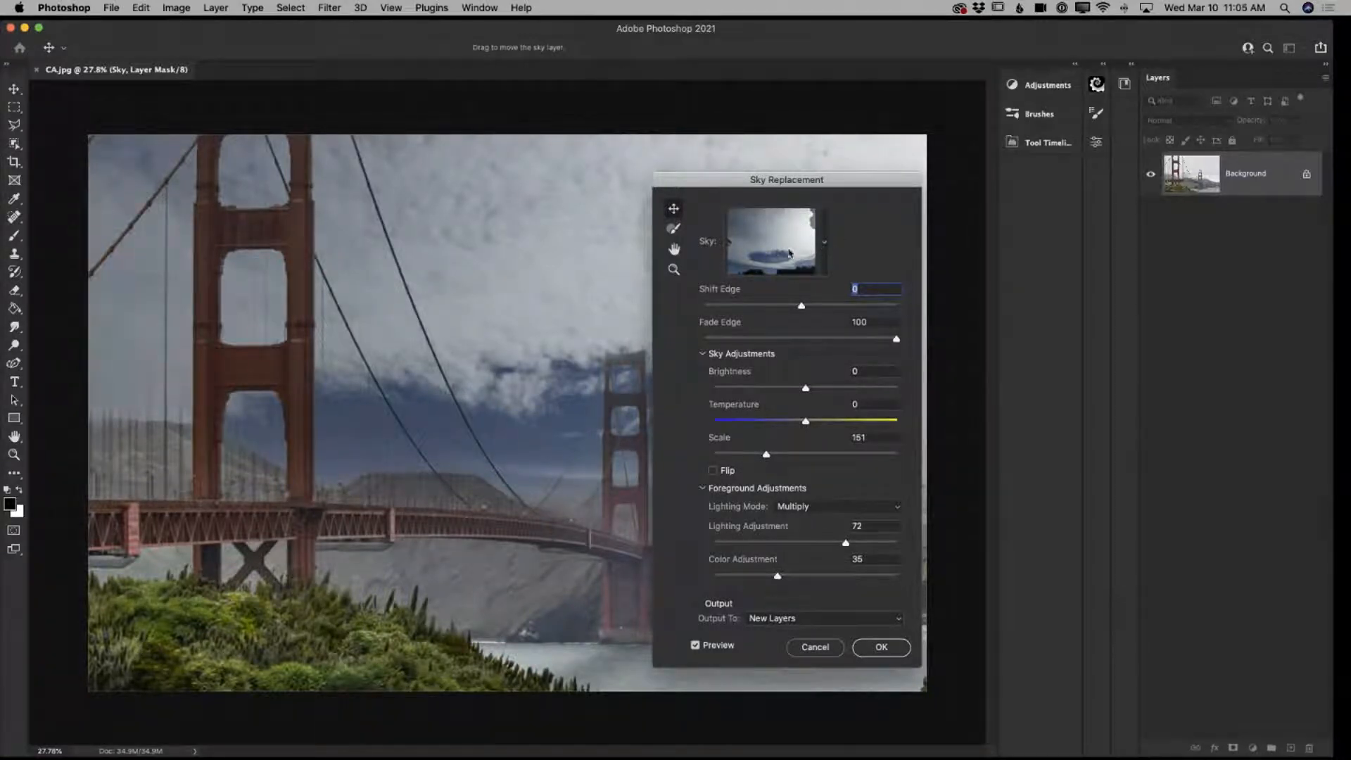
pyautogui.click(825, 243)
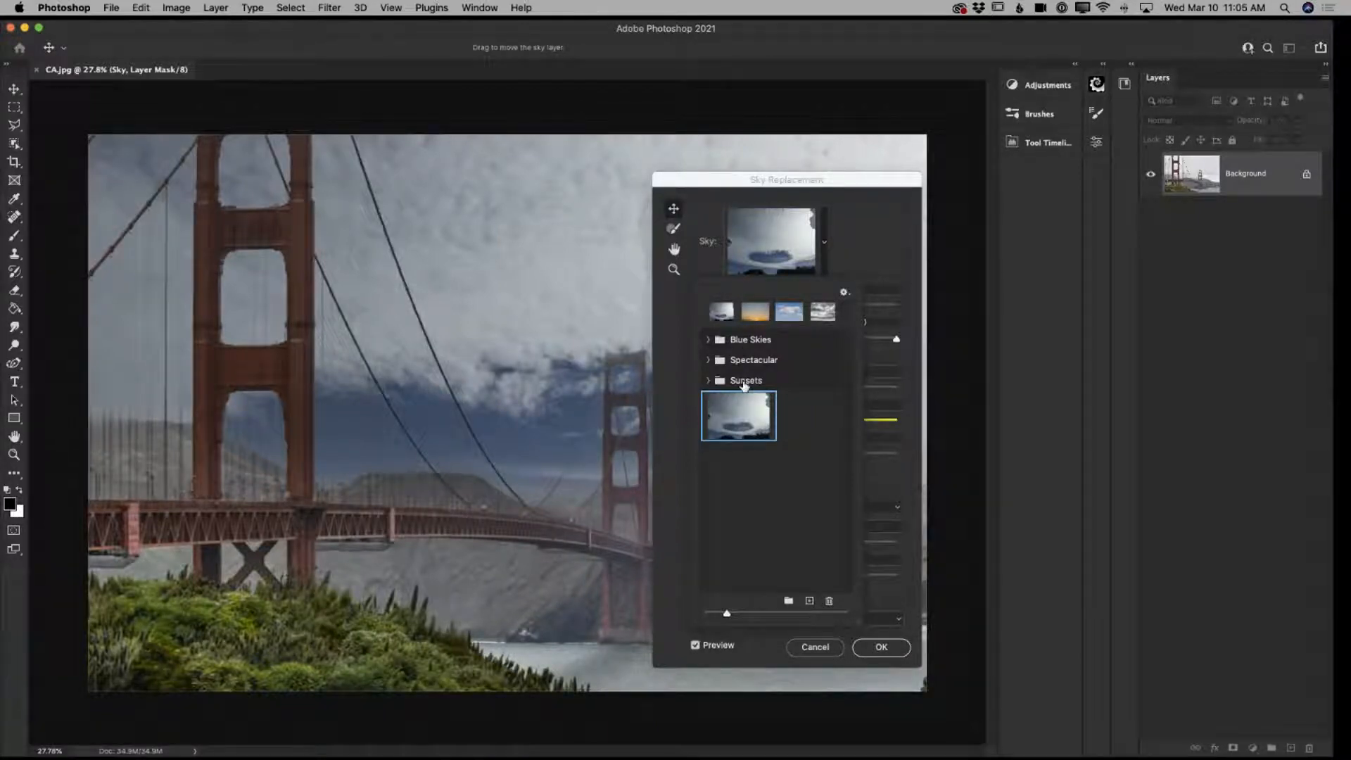
pyautogui.click(707, 338)
pyautogui.scroll(-8, 753, 437)
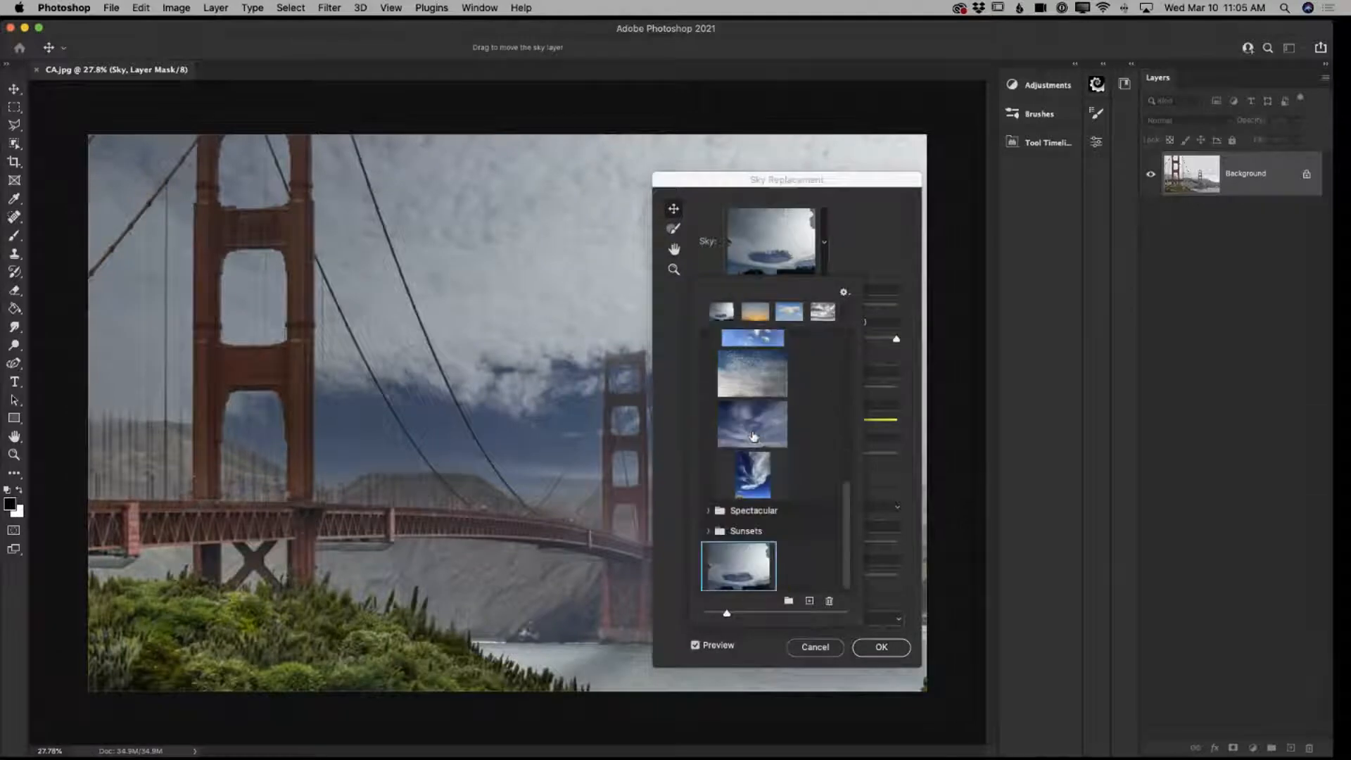
pyautogui.scroll(8, 753, 436)
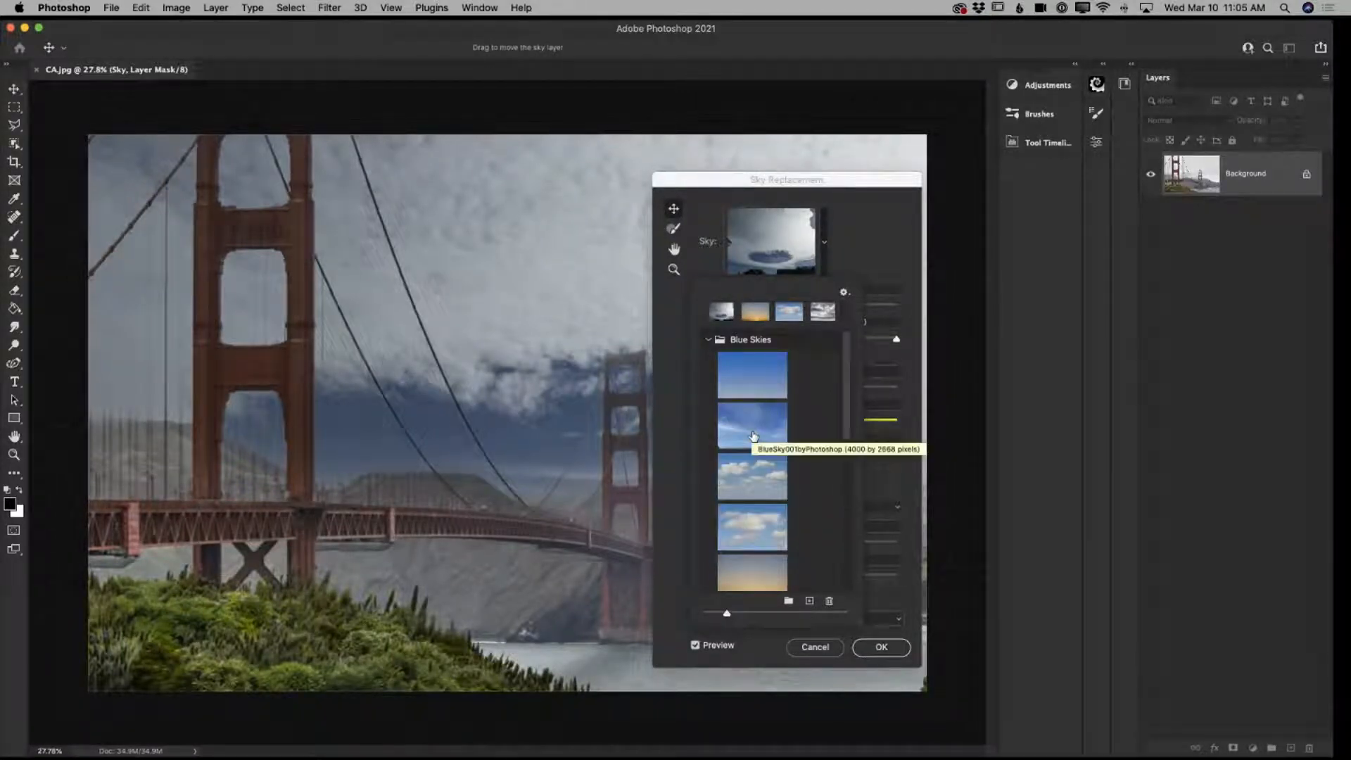
pyautogui.scroll(-2, 752, 436)
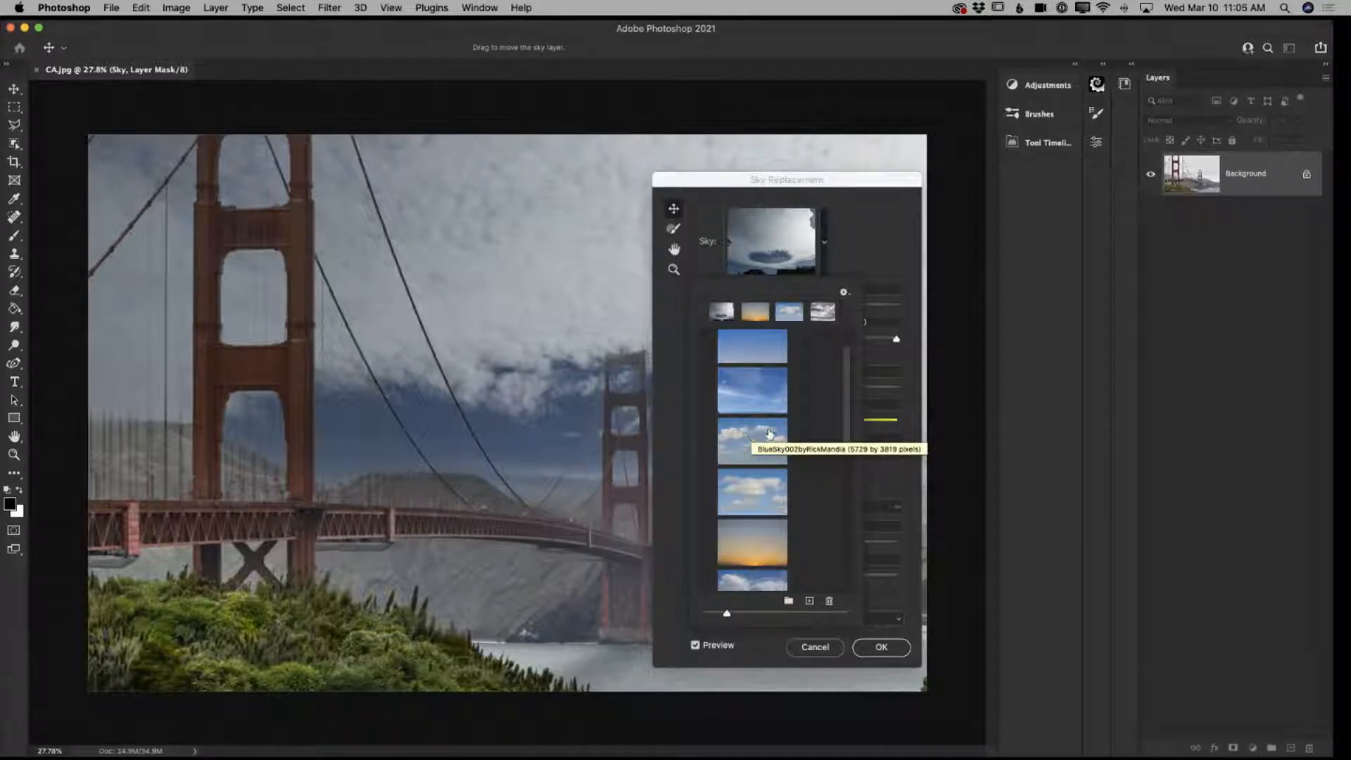
pyautogui.click(762, 491)
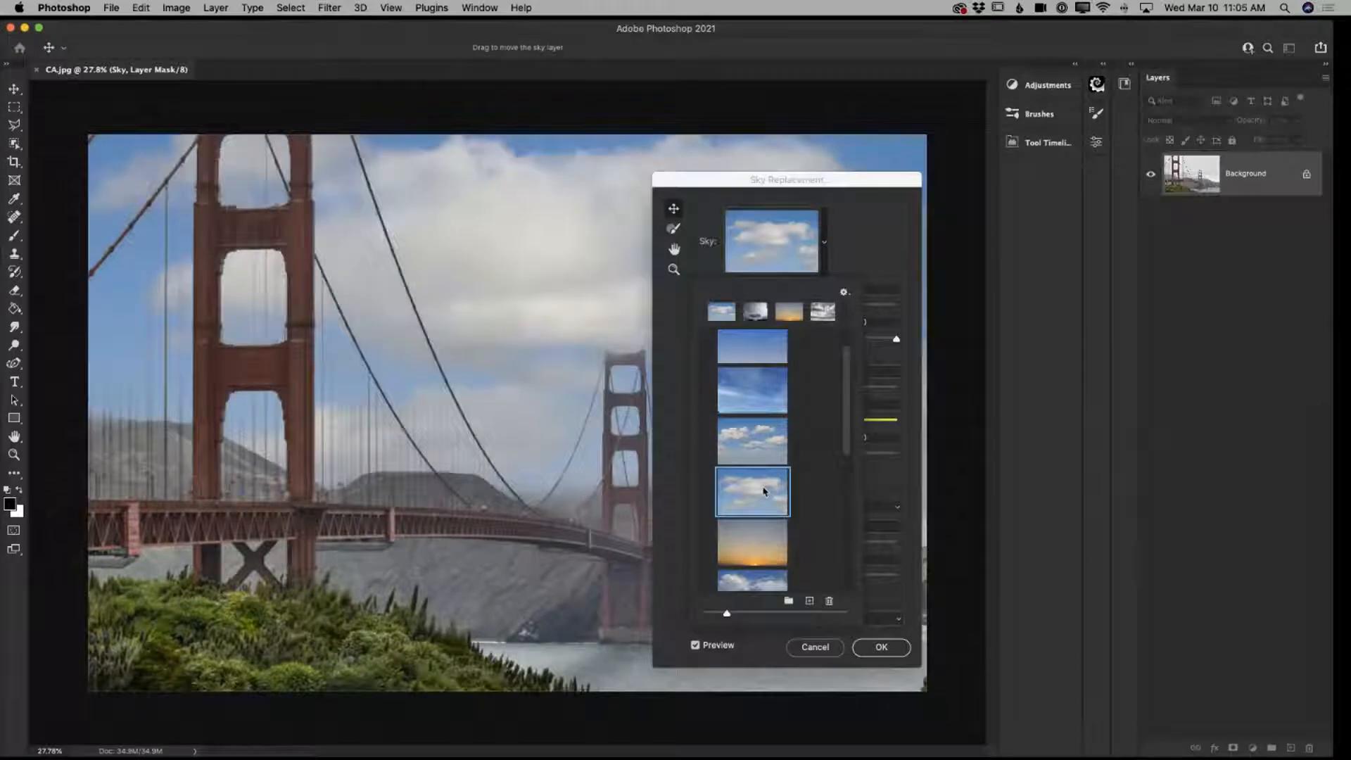
pyautogui.moveTo(847, 184); pyautogui.dragTo(1083, 255)
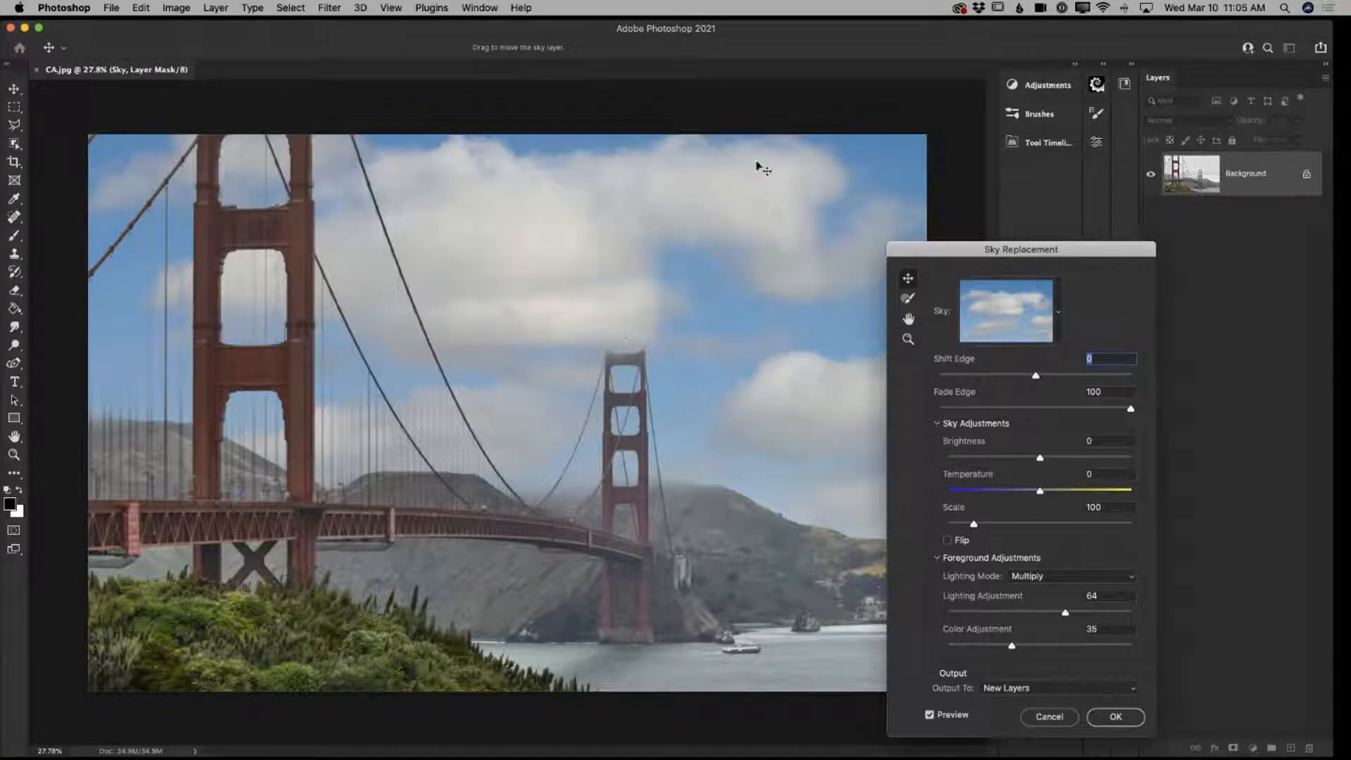
# Replace the sky with the sixth Sunsets preset, the pale blue and yellow cloudy one, keeping the image in view
pyautogui.moveTo(949, 251); pyautogui.dragTo(788, 224)
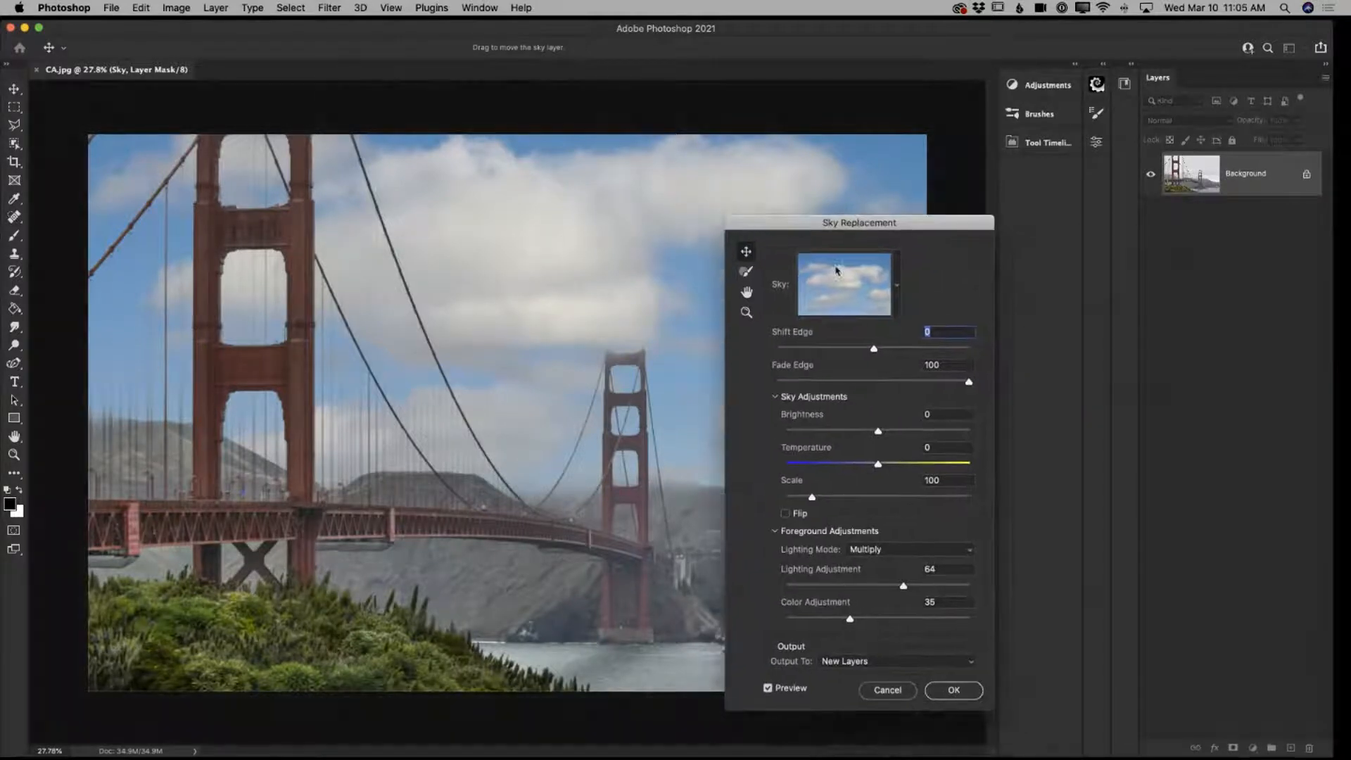
pyautogui.click(895, 285)
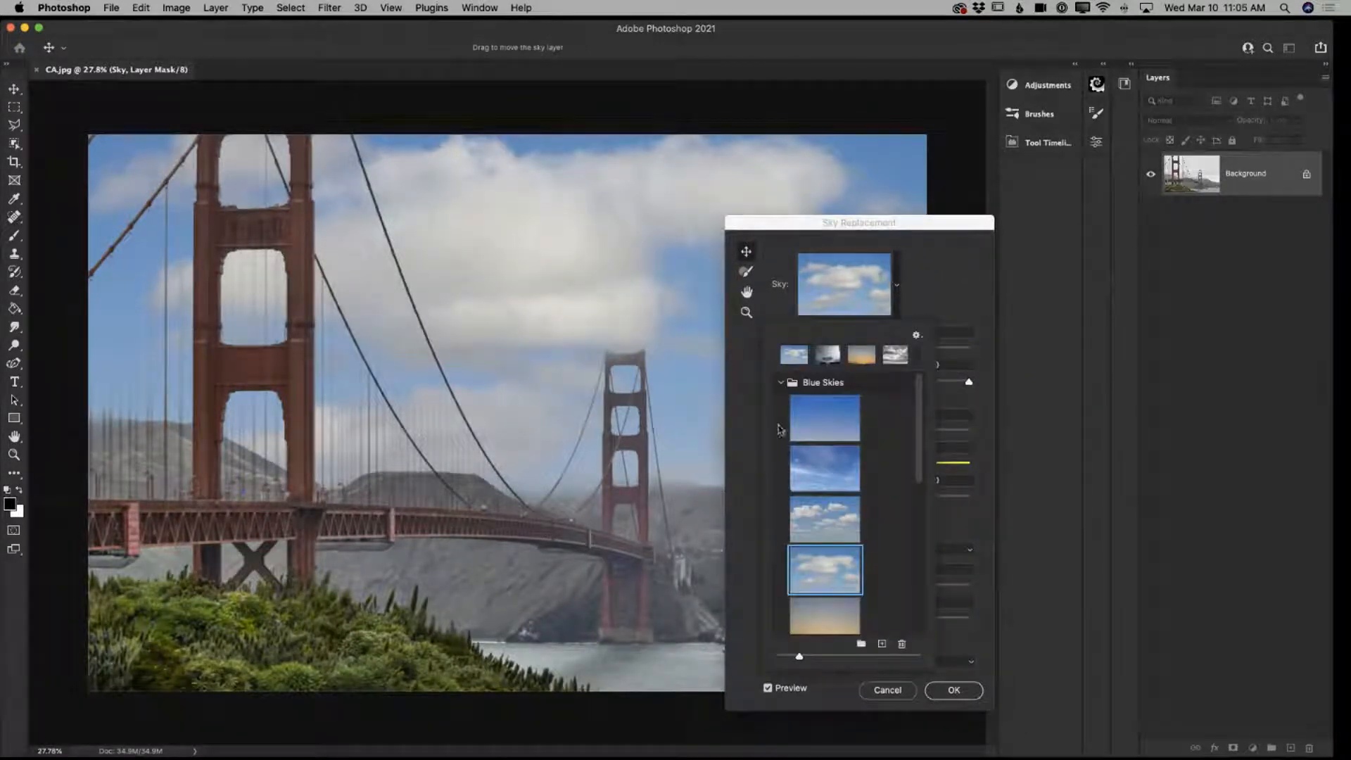
pyautogui.click(778, 382)
pyautogui.click(780, 423)
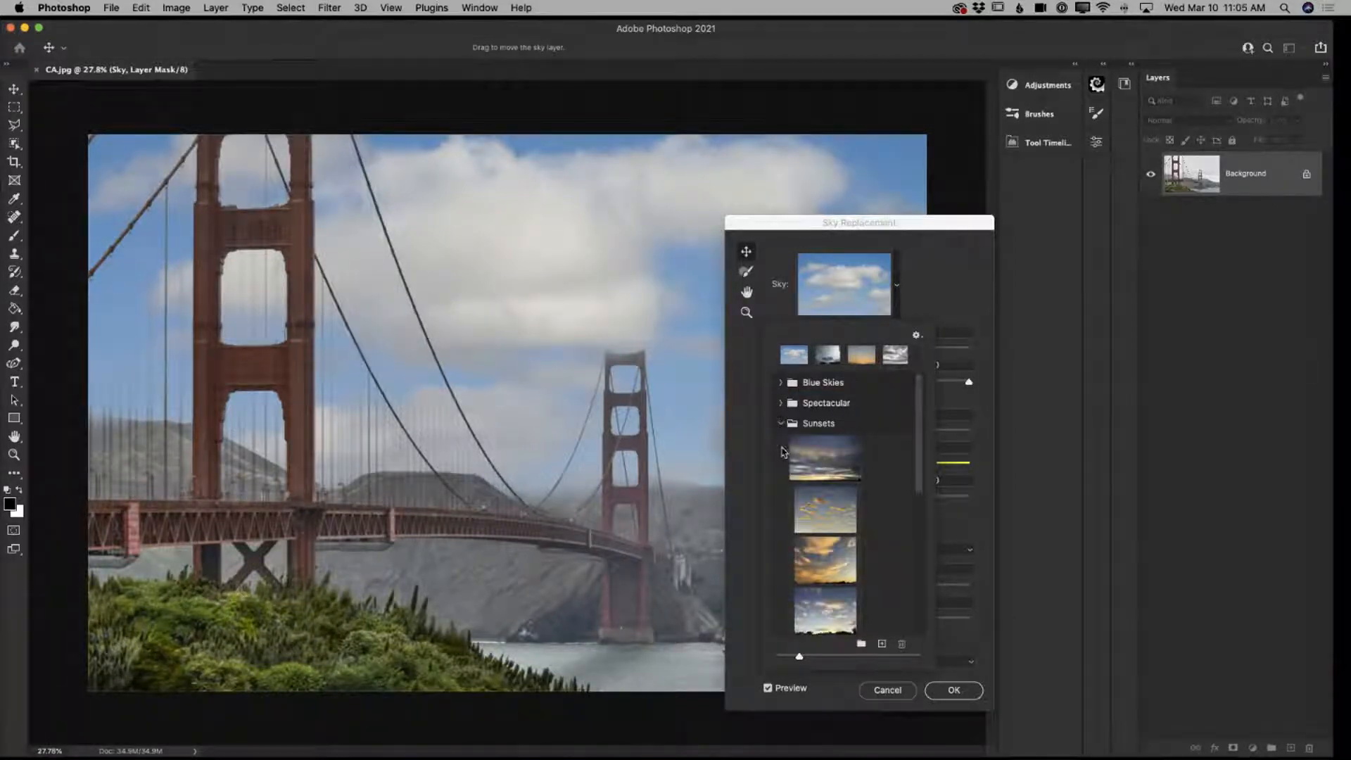
pyautogui.scroll(-3, 783, 452)
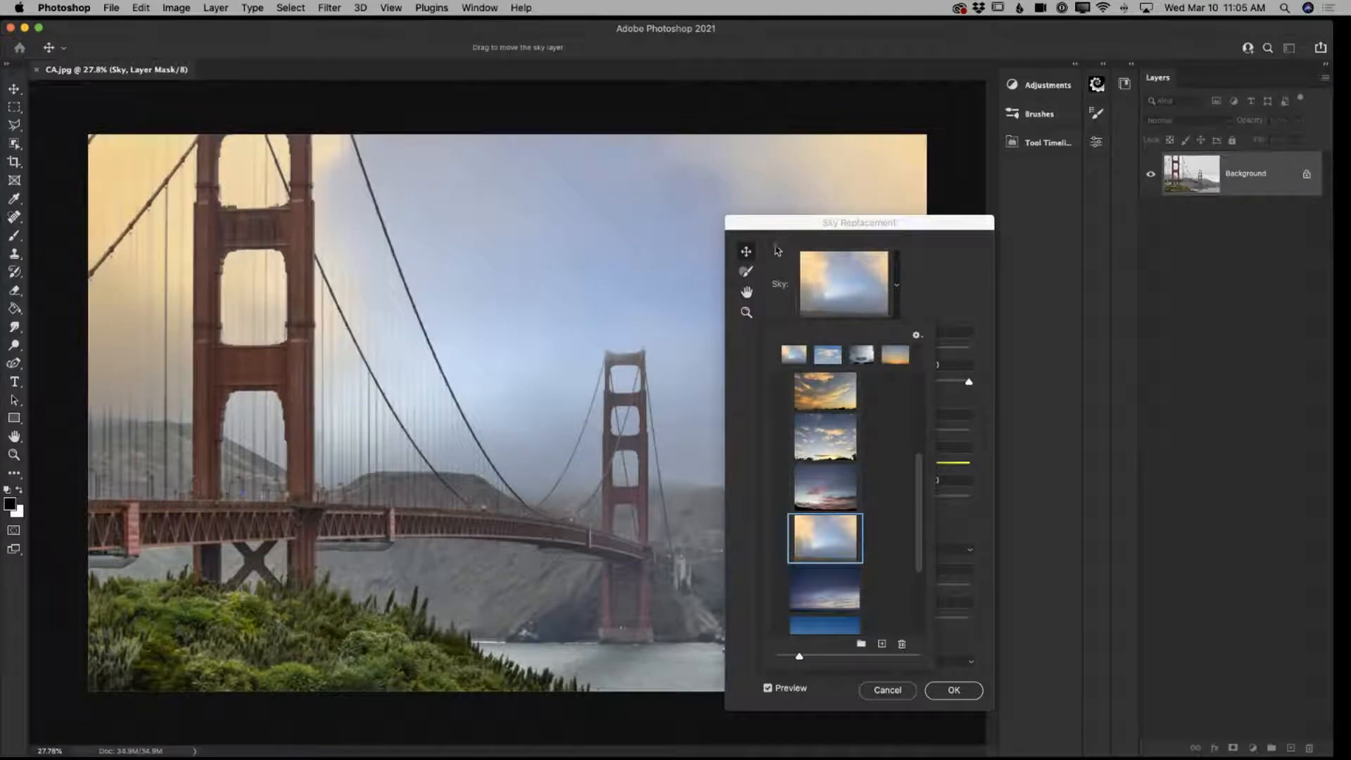
pyautogui.moveTo(778, 227); pyautogui.dragTo(1231, 371)
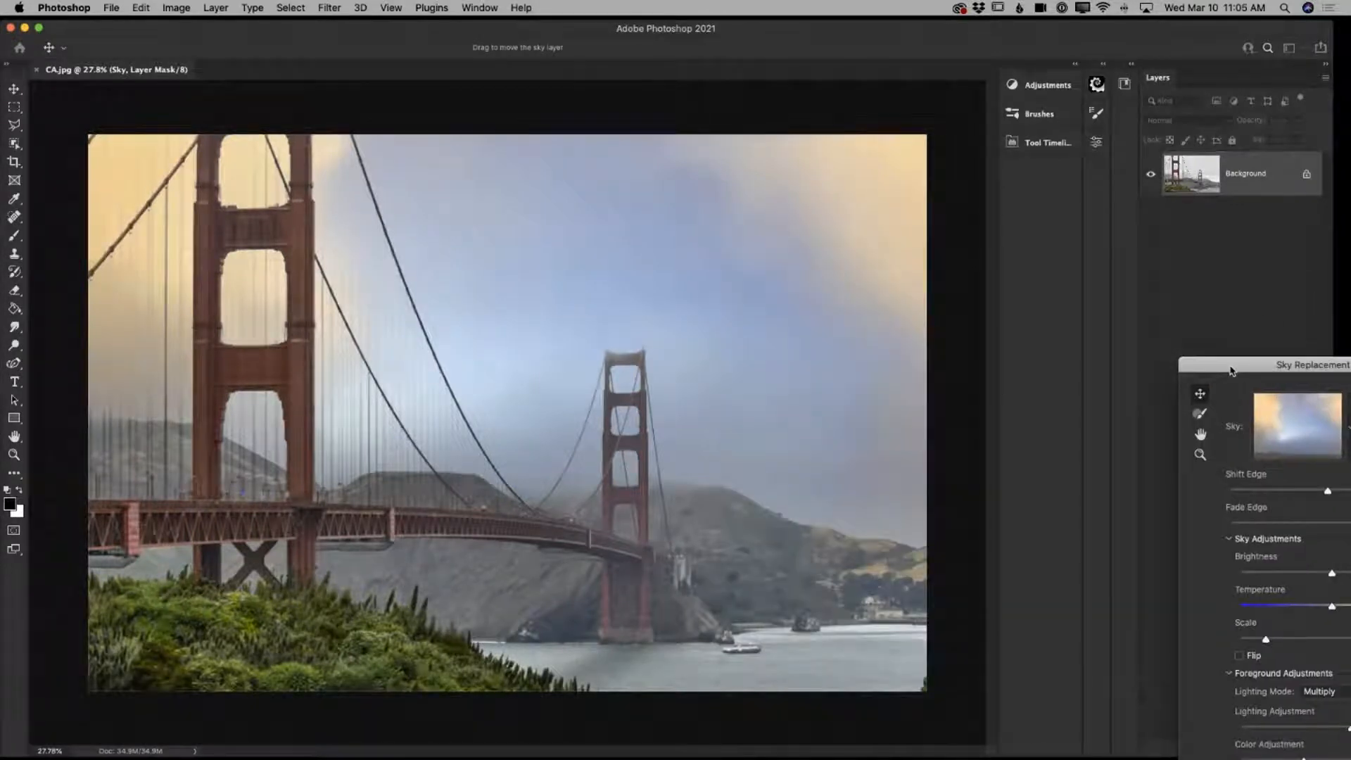
# Replace the sky with the Spectacular preset of soft grey clouds, fourth from the end of that group, keeping the image in view
pyautogui.moveTo(1230, 371); pyautogui.dragTo(738, 209)
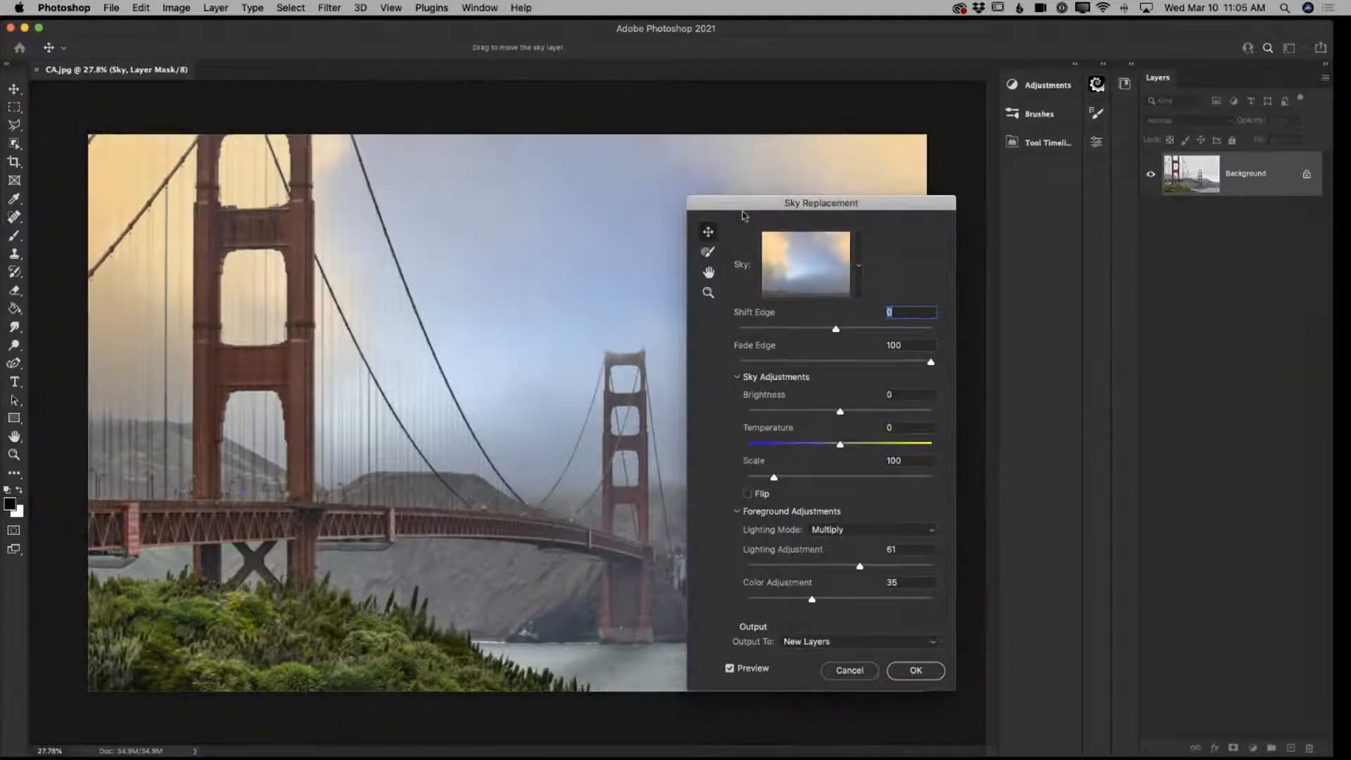
pyautogui.click(858, 267)
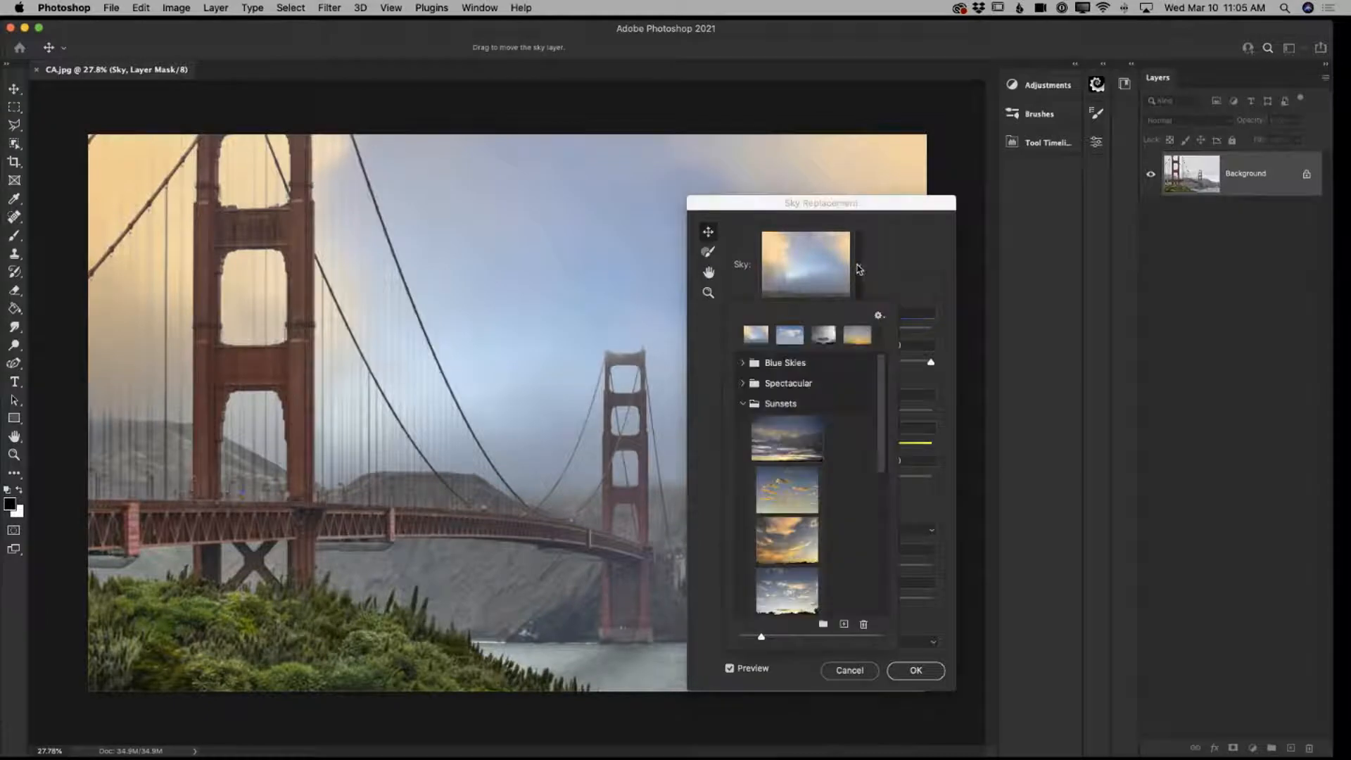
pyautogui.click(744, 403)
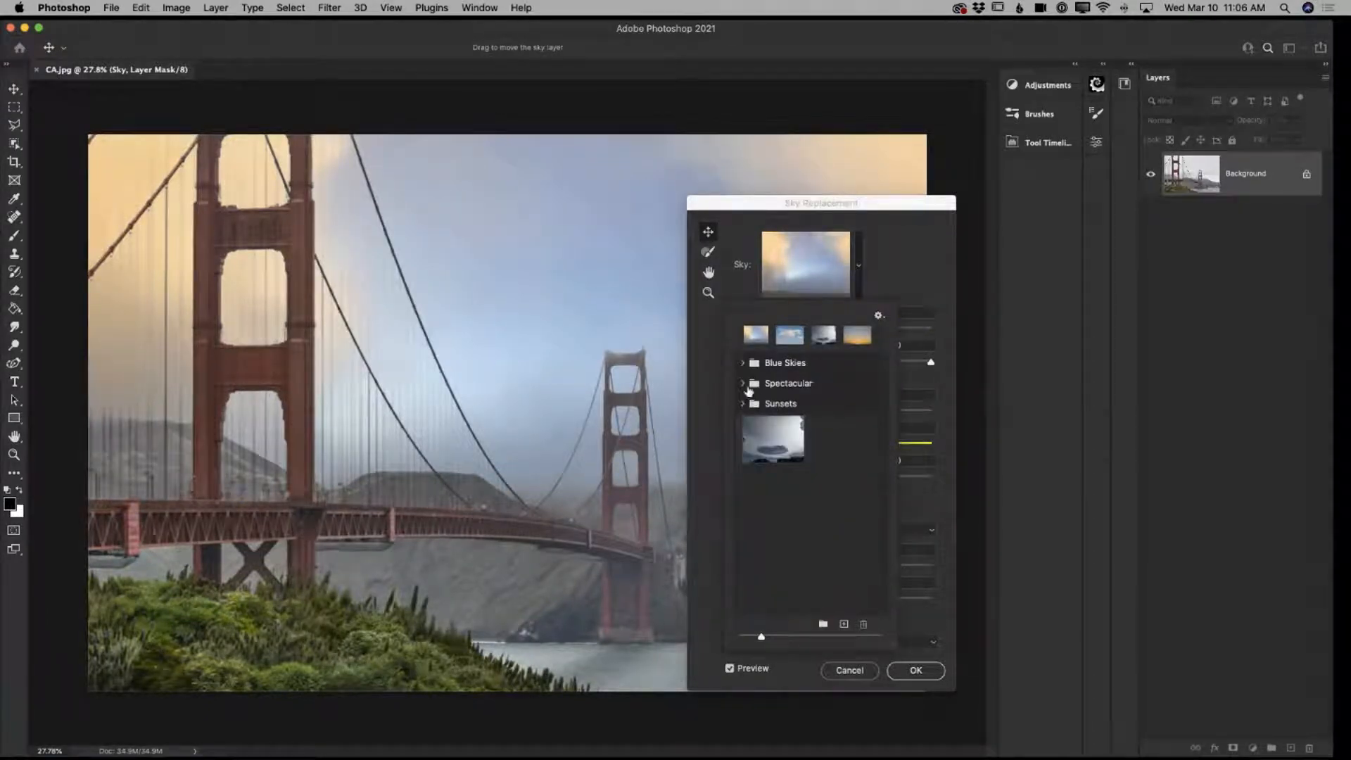
pyautogui.click(742, 383)
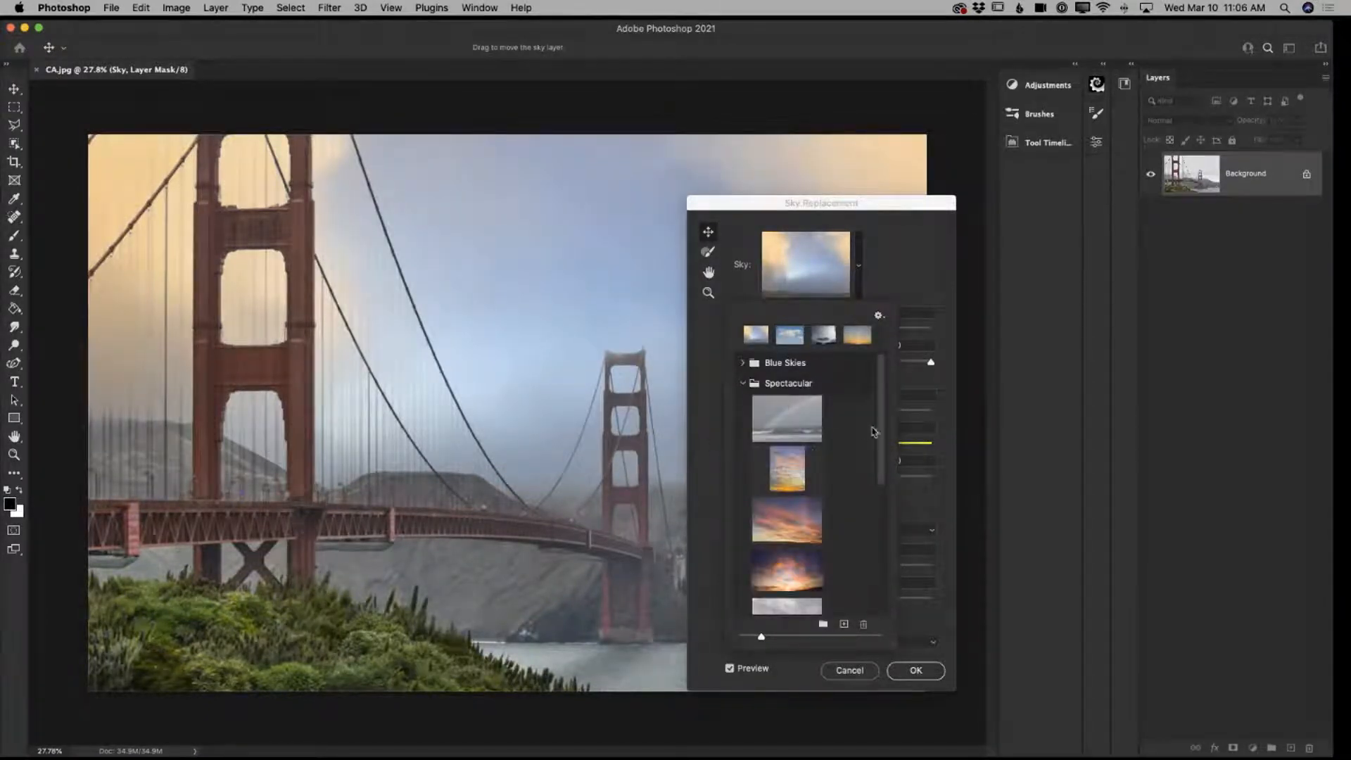
pyautogui.scroll(-5, 810, 455)
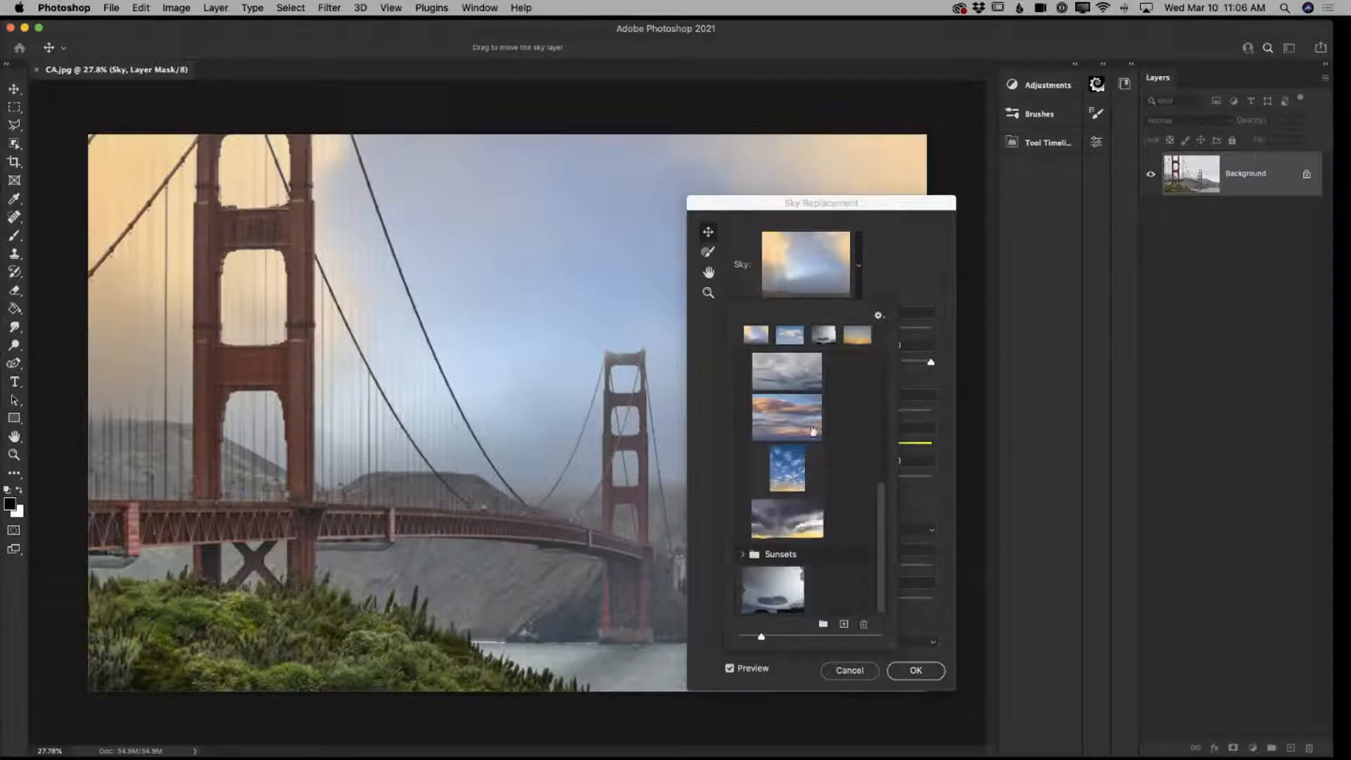
pyautogui.click(795, 382)
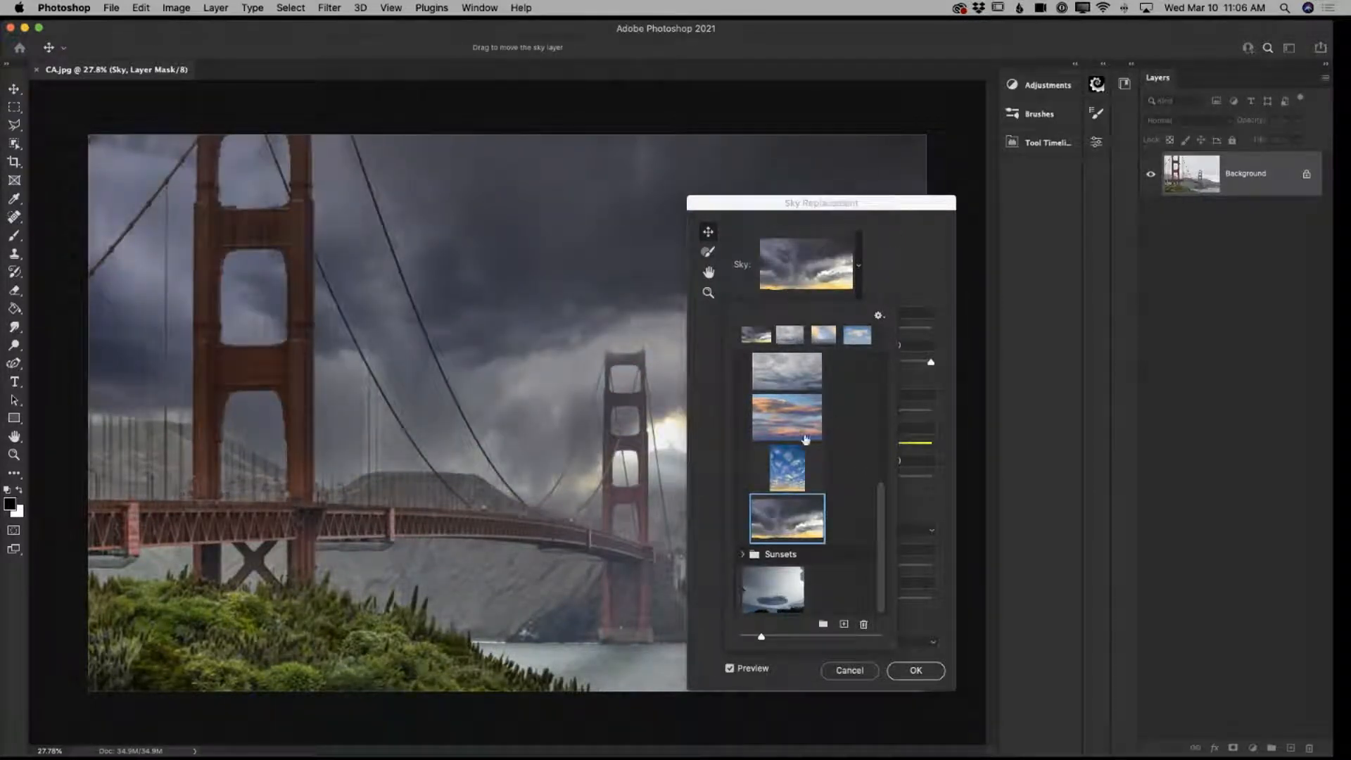
pyautogui.click(800, 373)
pyautogui.moveTo(811, 214); pyautogui.dragTo(947, 273)
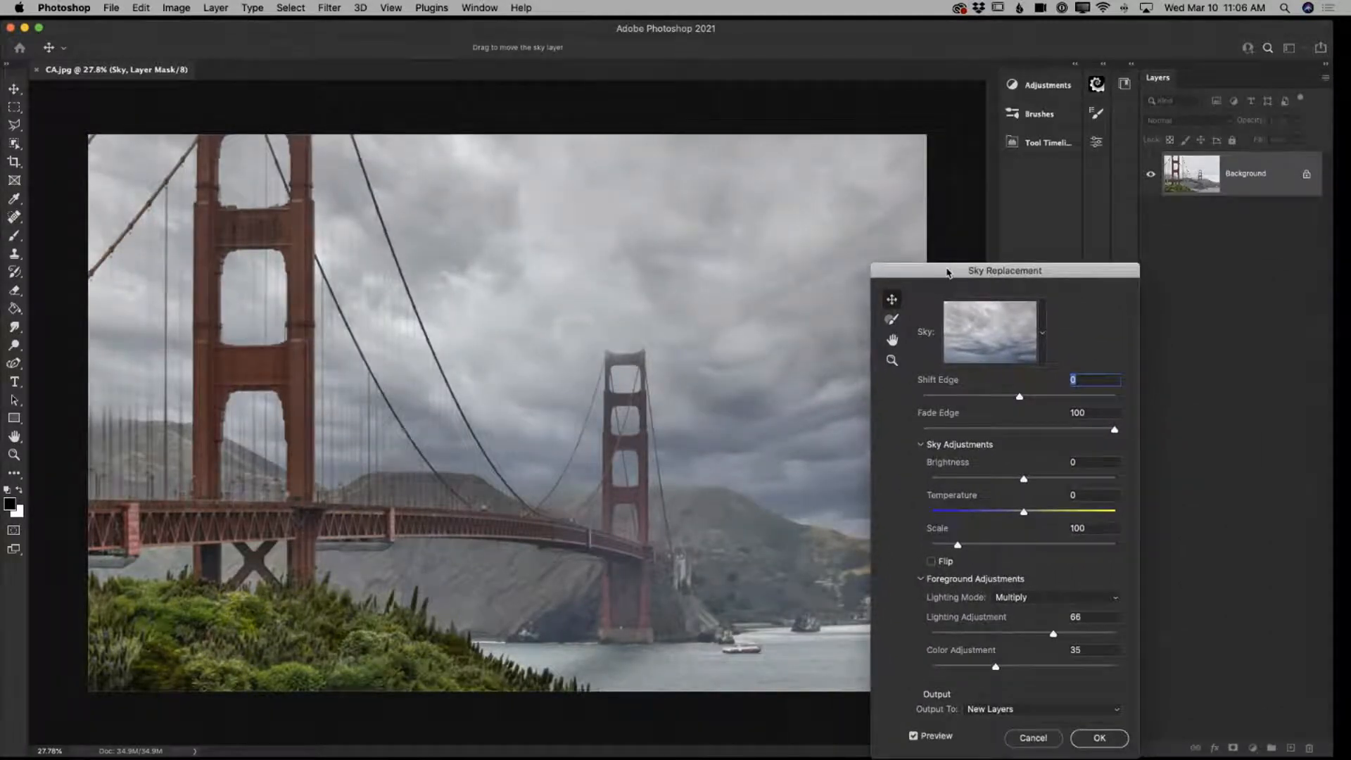
pyautogui.moveTo(947, 272); pyautogui.dragTo(931, 208)
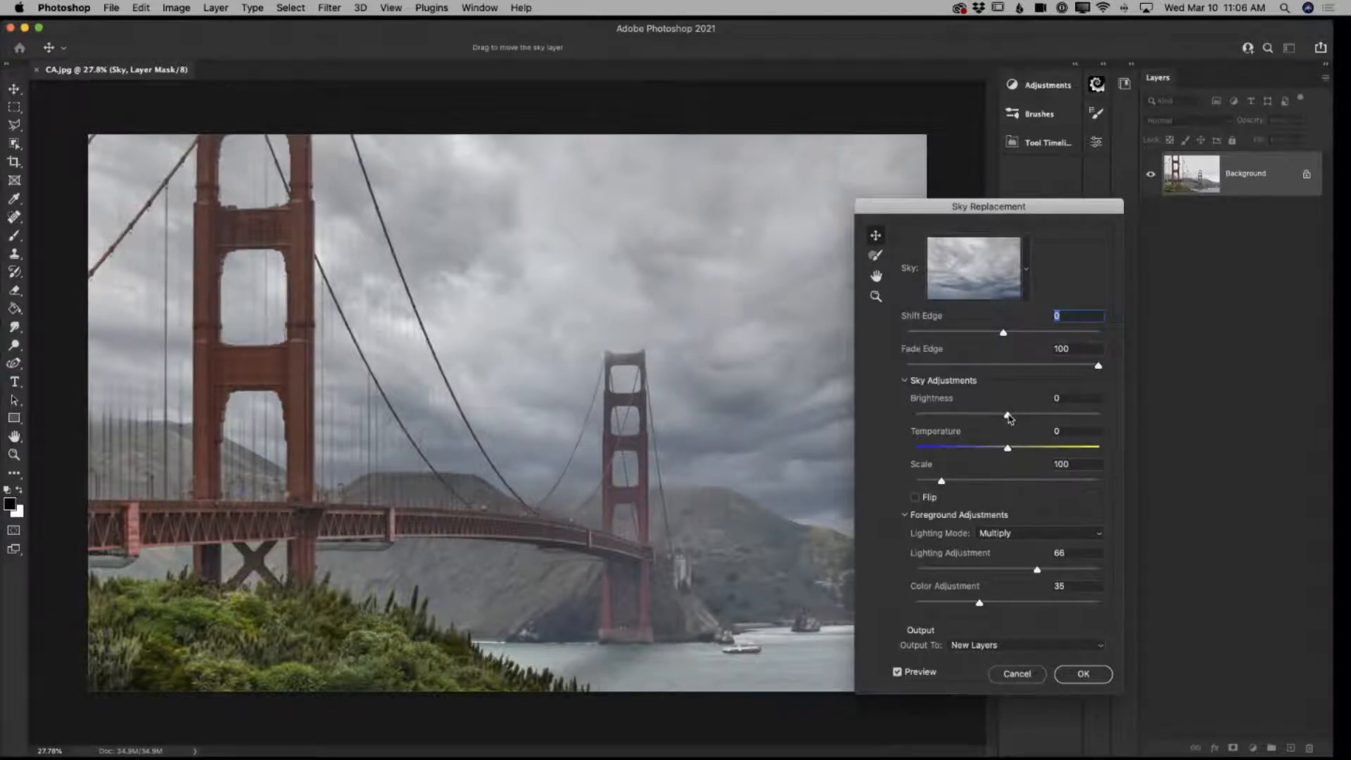
# Adjust the replacement sky to Brightness 48, Temperature 51 and Scale 109
pyautogui.moveTo(1008, 416); pyautogui.dragTo(1042, 420)
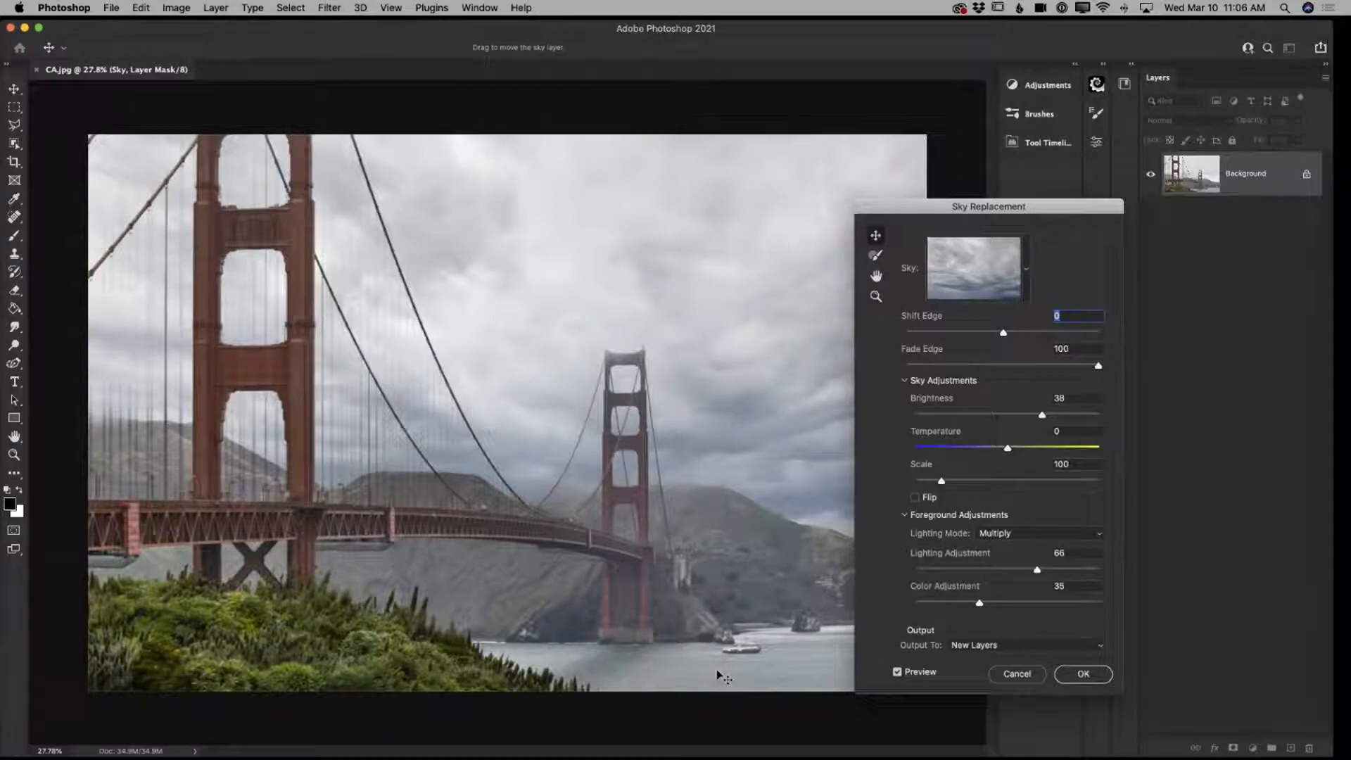
pyautogui.moveTo(1042, 415); pyautogui.dragTo(1052, 417)
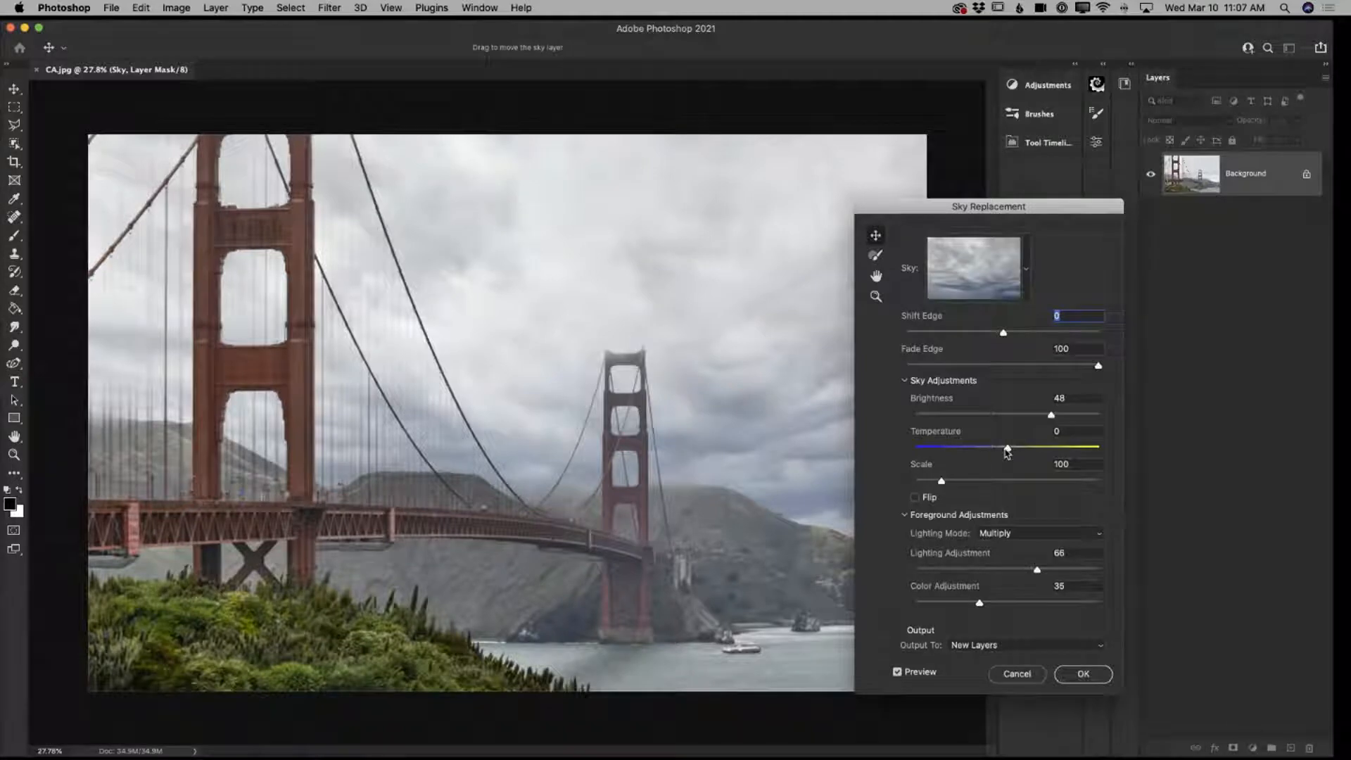
pyautogui.moveTo(1008, 451); pyautogui.dragTo(1059, 451)
pyautogui.moveTo(1059, 454); pyautogui.dragTo(1056, 454)
pyautogui.moveTo(941, 482)
pyautogui.mouseDown()
pyautogui.moveTo(972, 482)
pyautogui.moveTo(948, 485)
pyautogui.mouseUp()
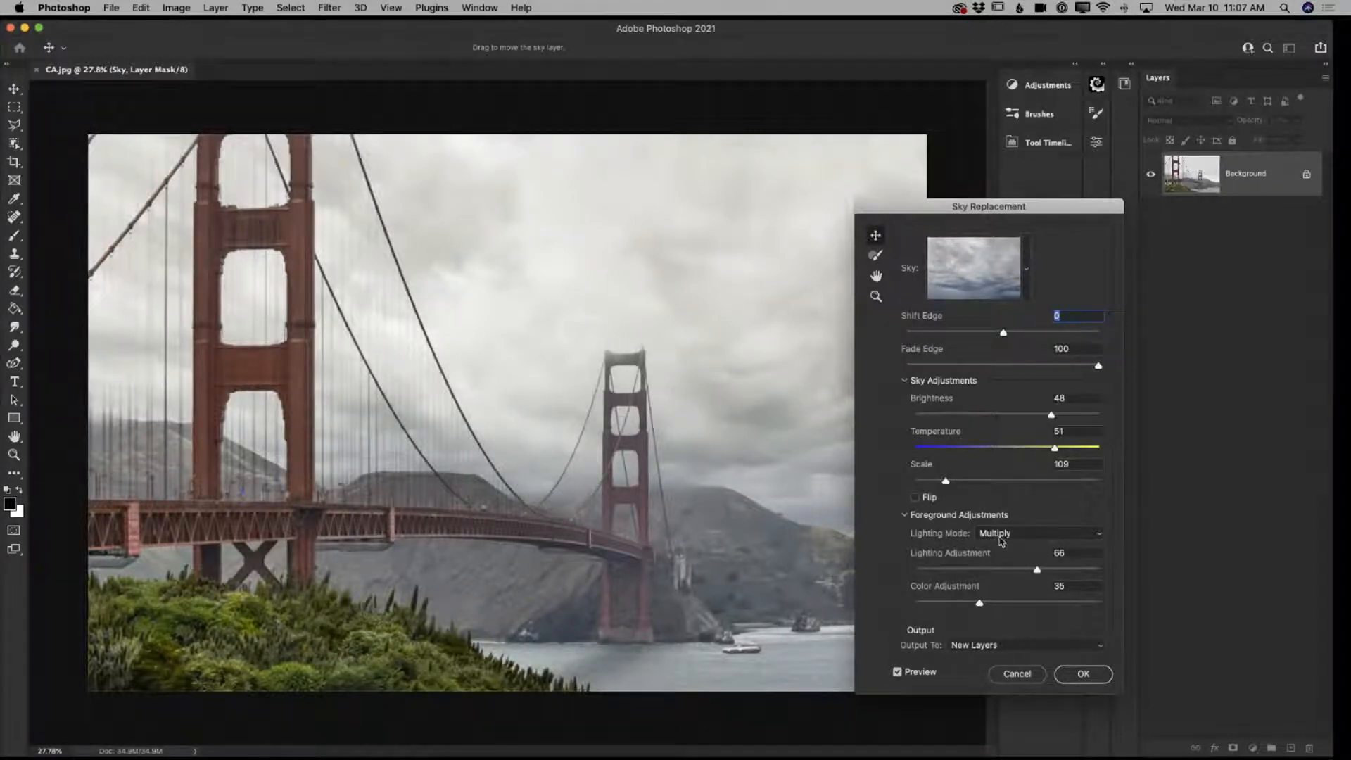
# Try the Screen lighting mode for the foreground, then return it to Multiply
pyautogui.click(1025, 537)
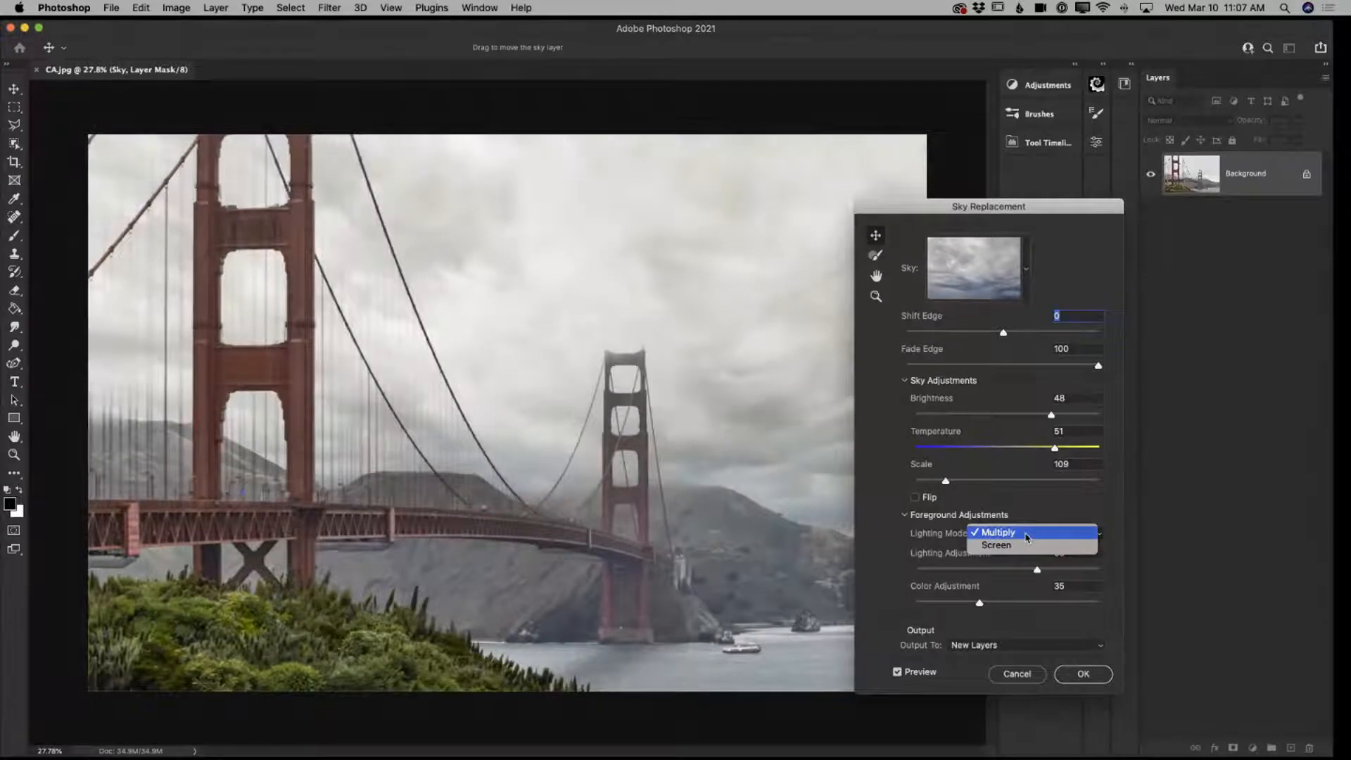
pyautogui.click(1007, 545)
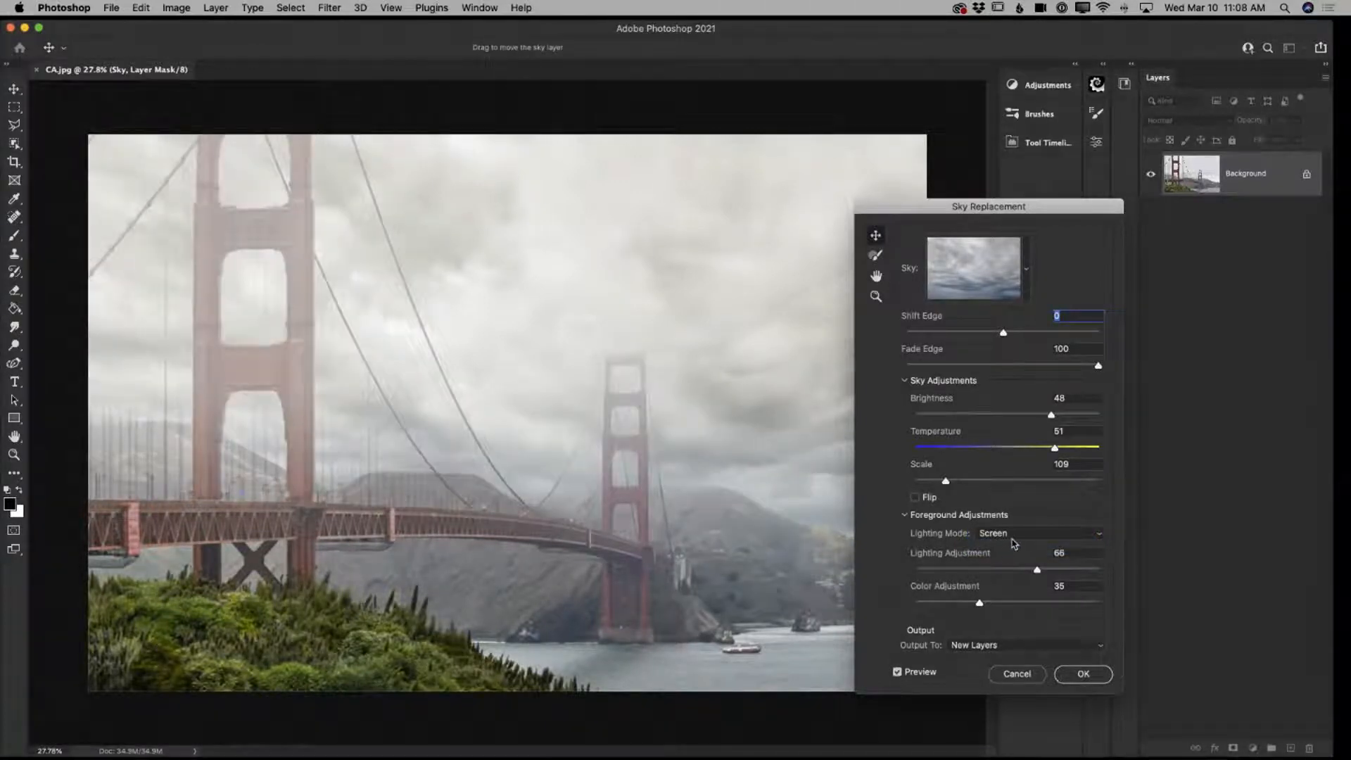
pyautogui.click(1013, 536)
pyautogui.click(1014, 527)
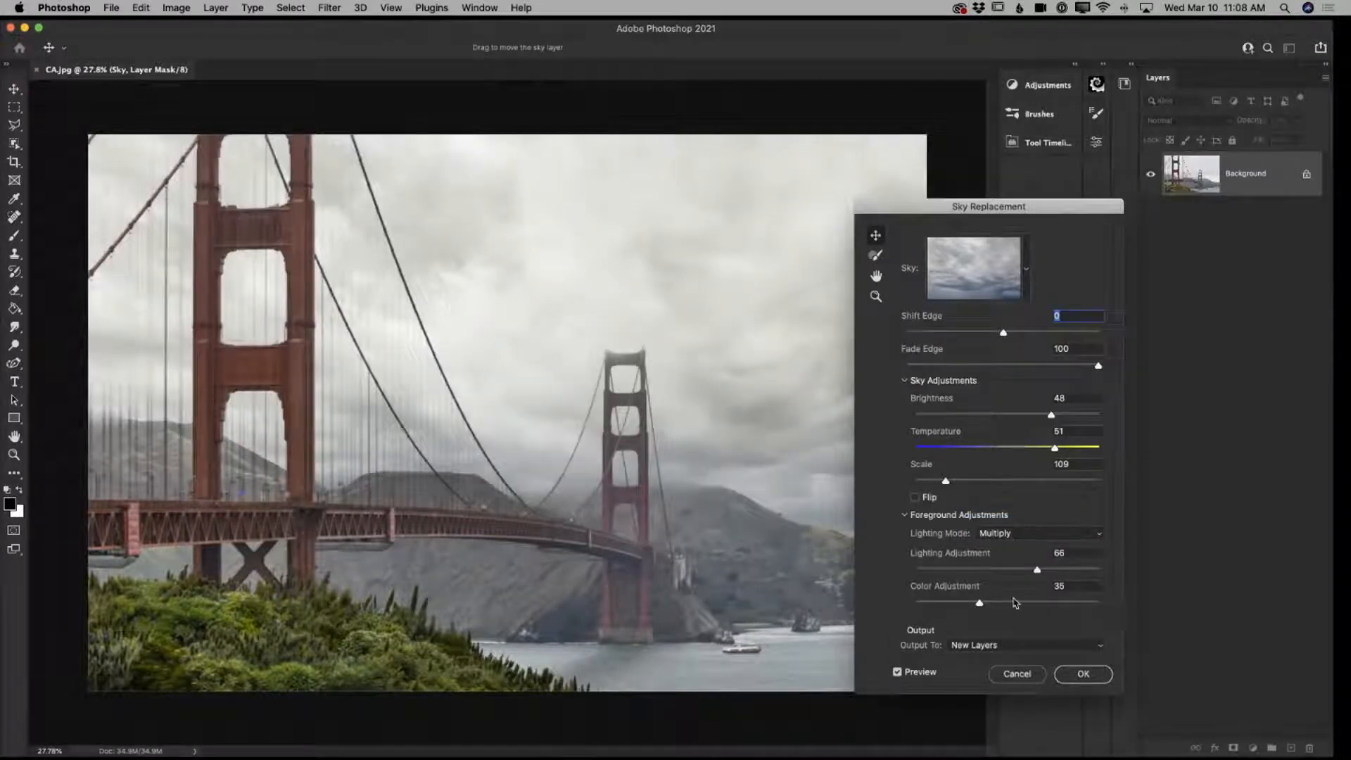
# Set Lighting Adjustment to 69 and Color Adjustment to 37, and apply the sky replacement with output to New Layers
pyautogui.moveTo(1037, 569); pyautogui.dragTo(1042, 569)
pyautogui.moveTo(980, 603); pyautogui.dragTo(985, 605)
pyautogui.click(977, 646)
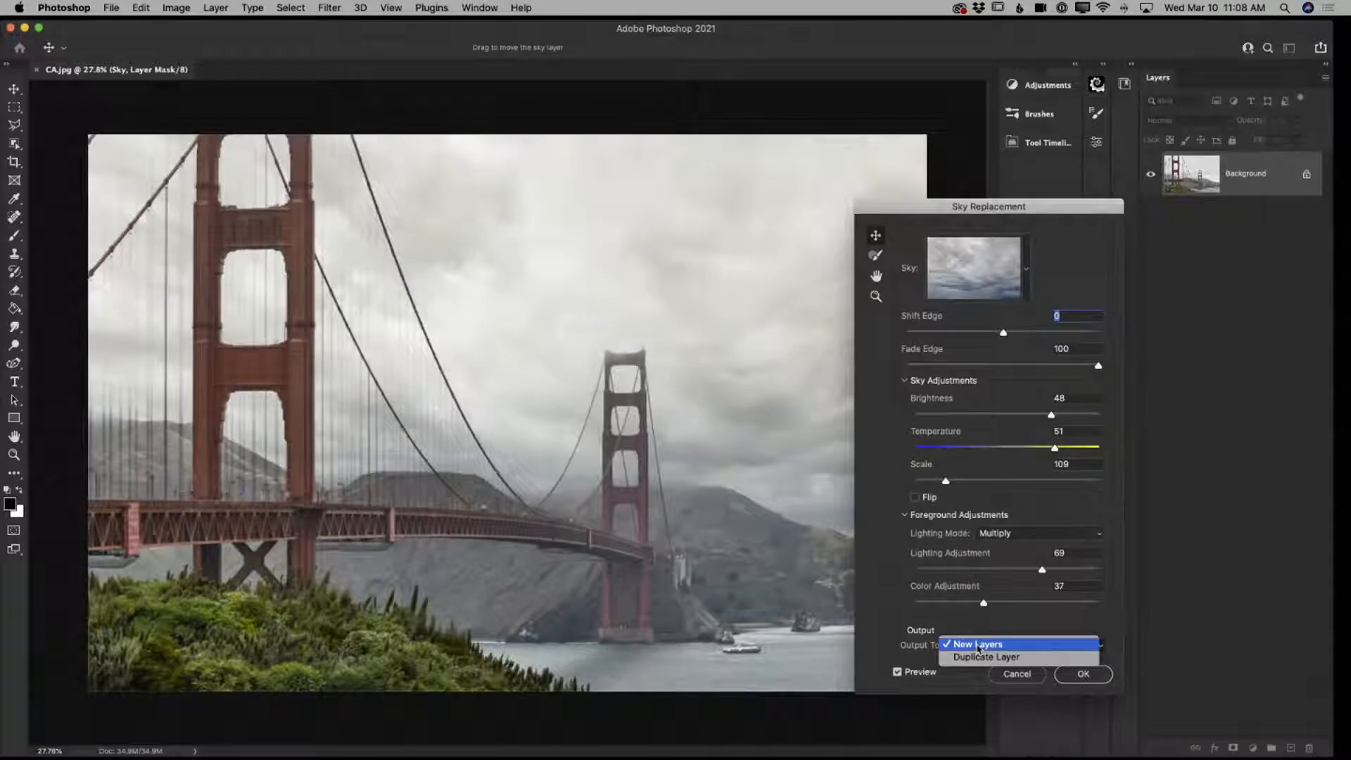
pyautogui.click(977, 645)
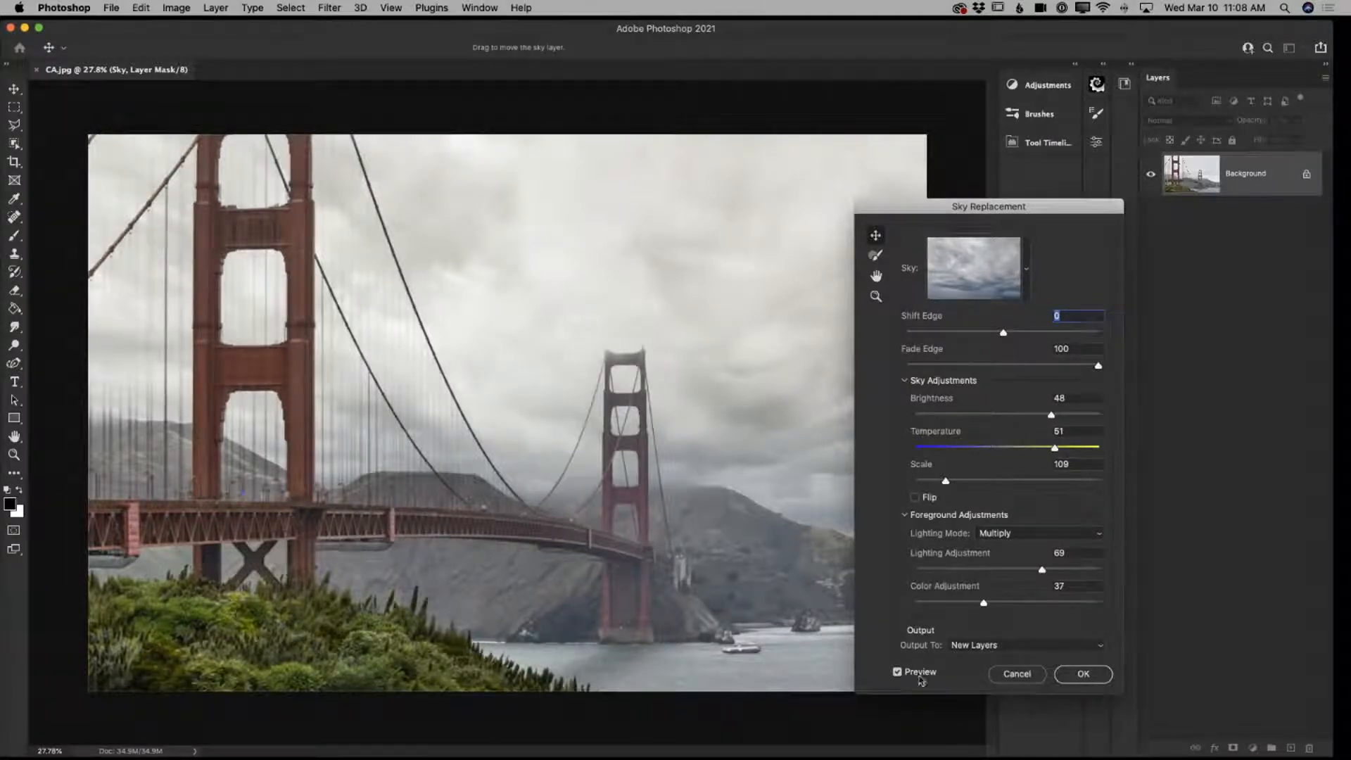
pyautogui.click(1077, 674)
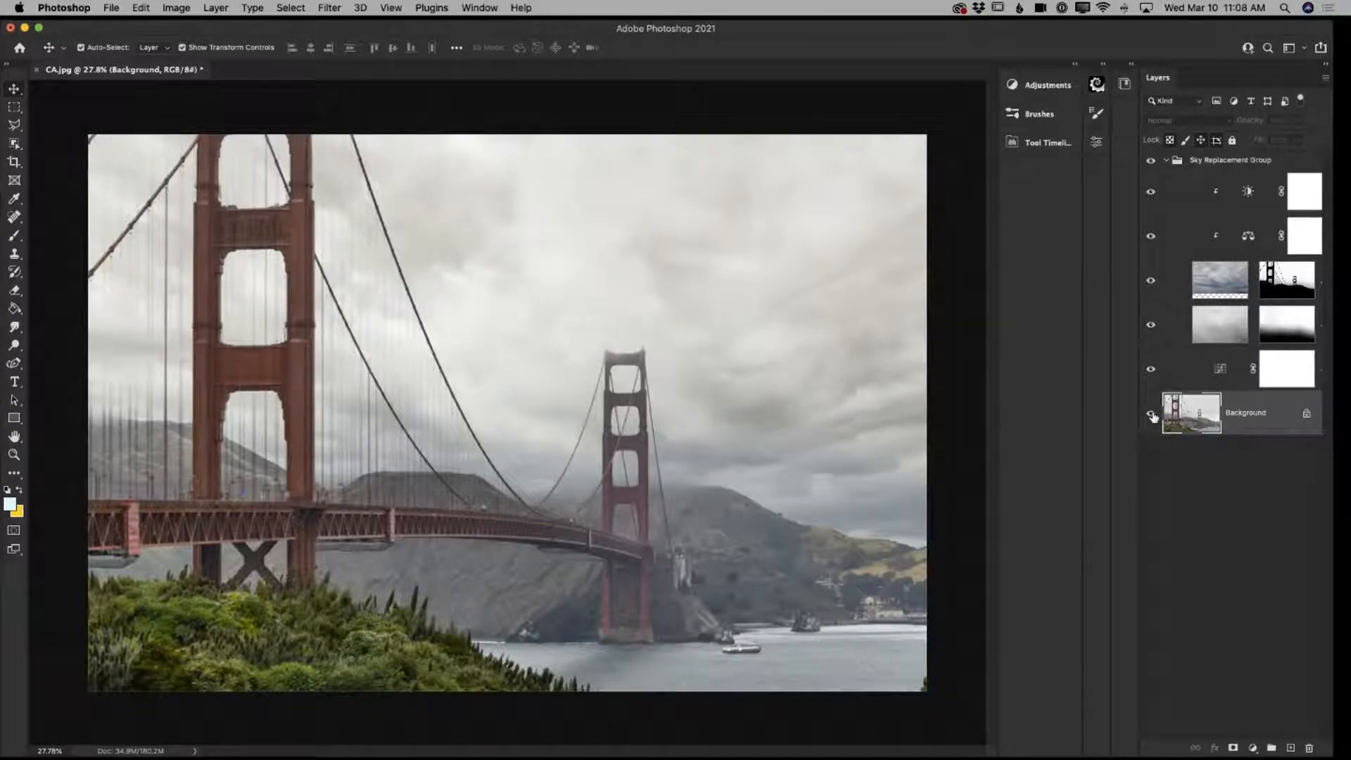
# Compare the result with the original by toggling the visibility of the Sky Replacement Group and the Background layer
pyautogui.click(1151, 161)
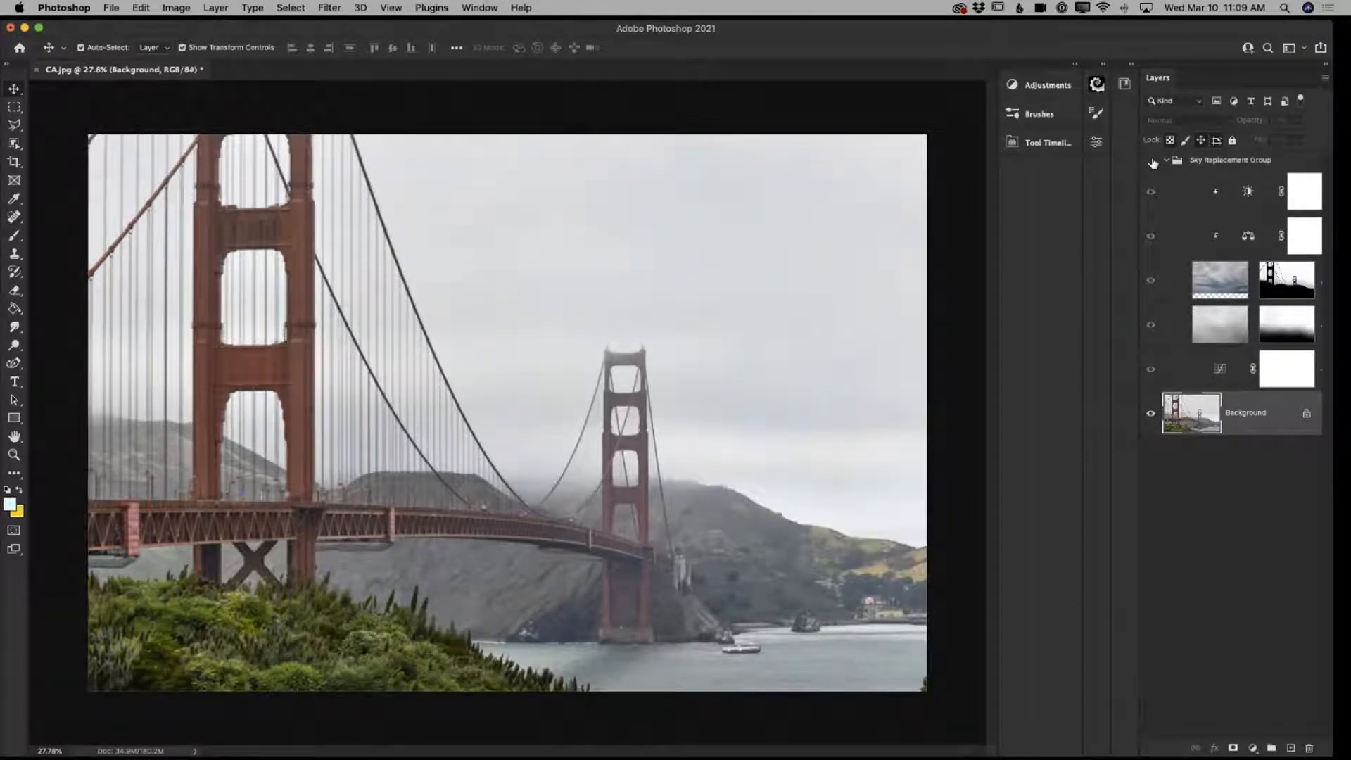
pyautogui.click(1151, 161)
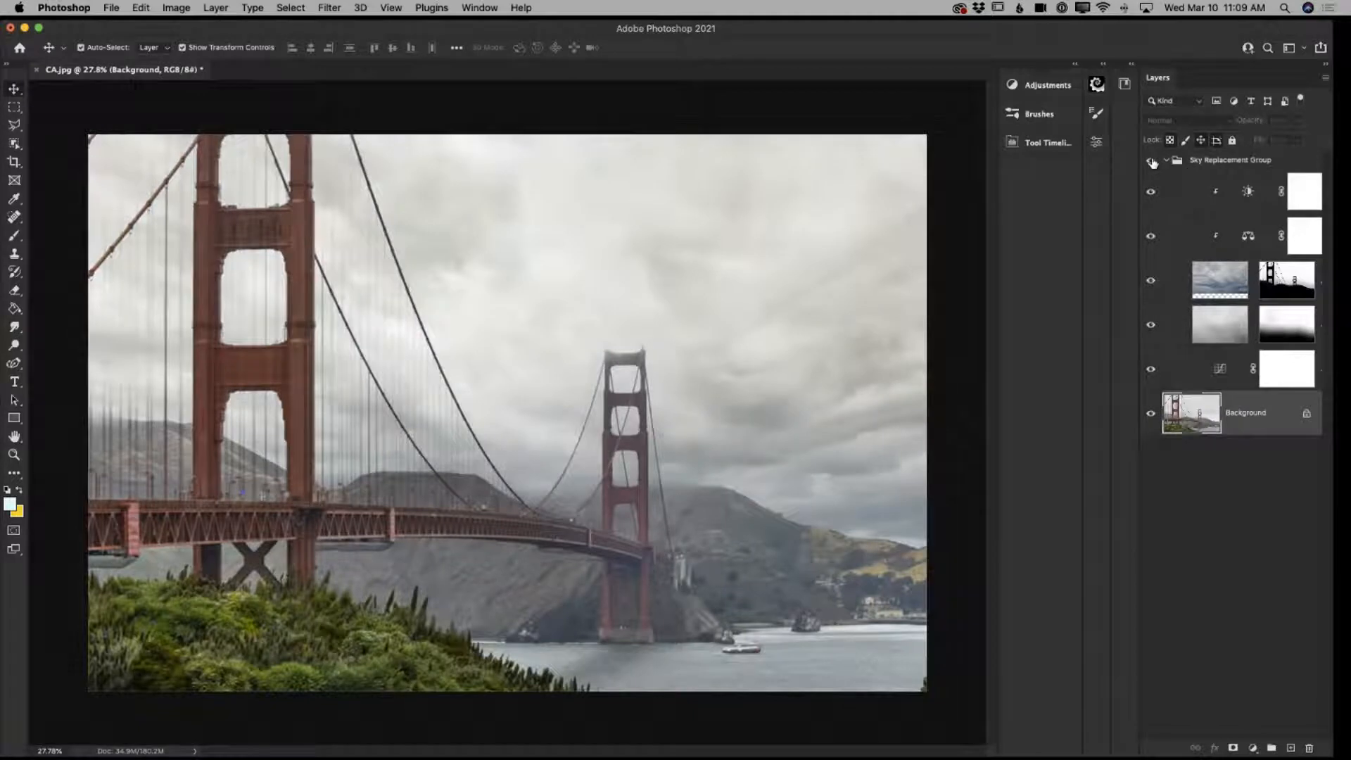
pyautogui.click(1152, 163)
pyautogui.click(1152, 162)
pyautogui.click(1152, 415)
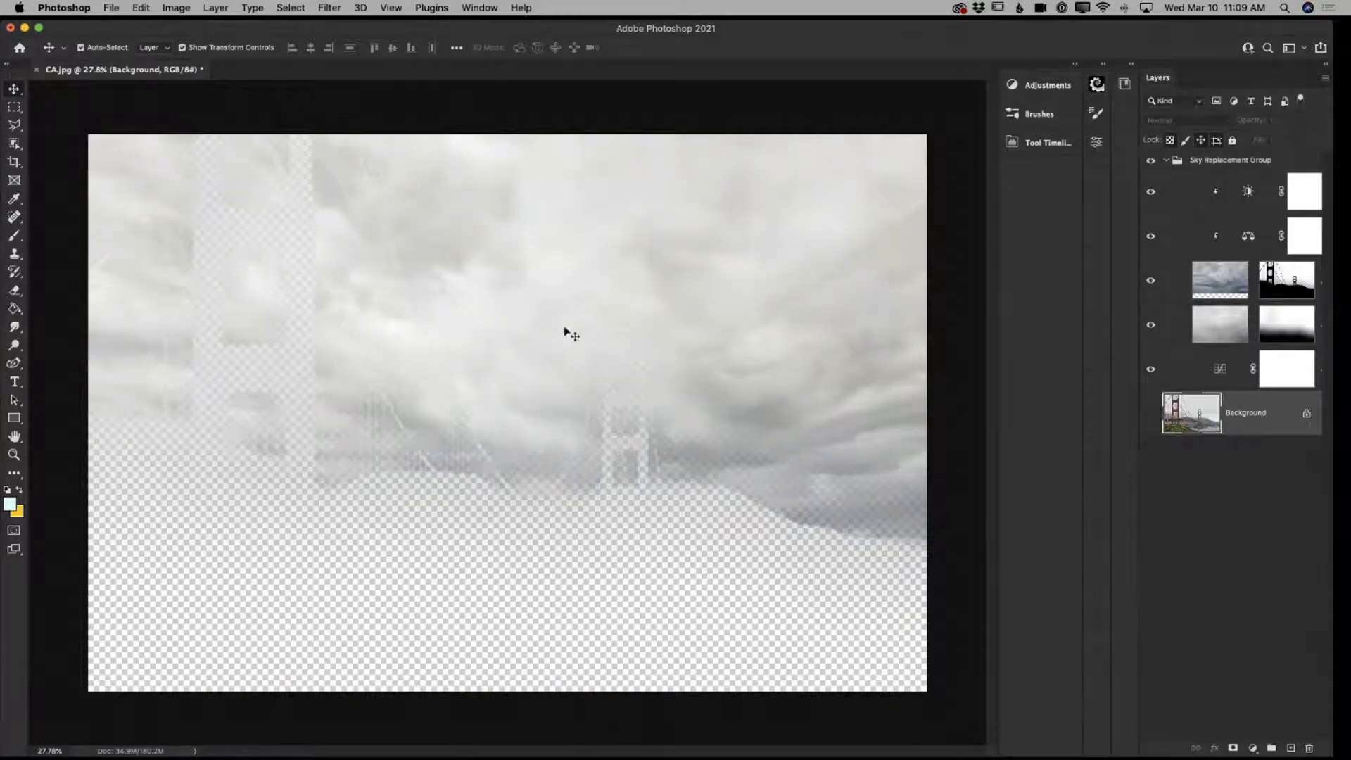
pyautogui.click(1150, 413)
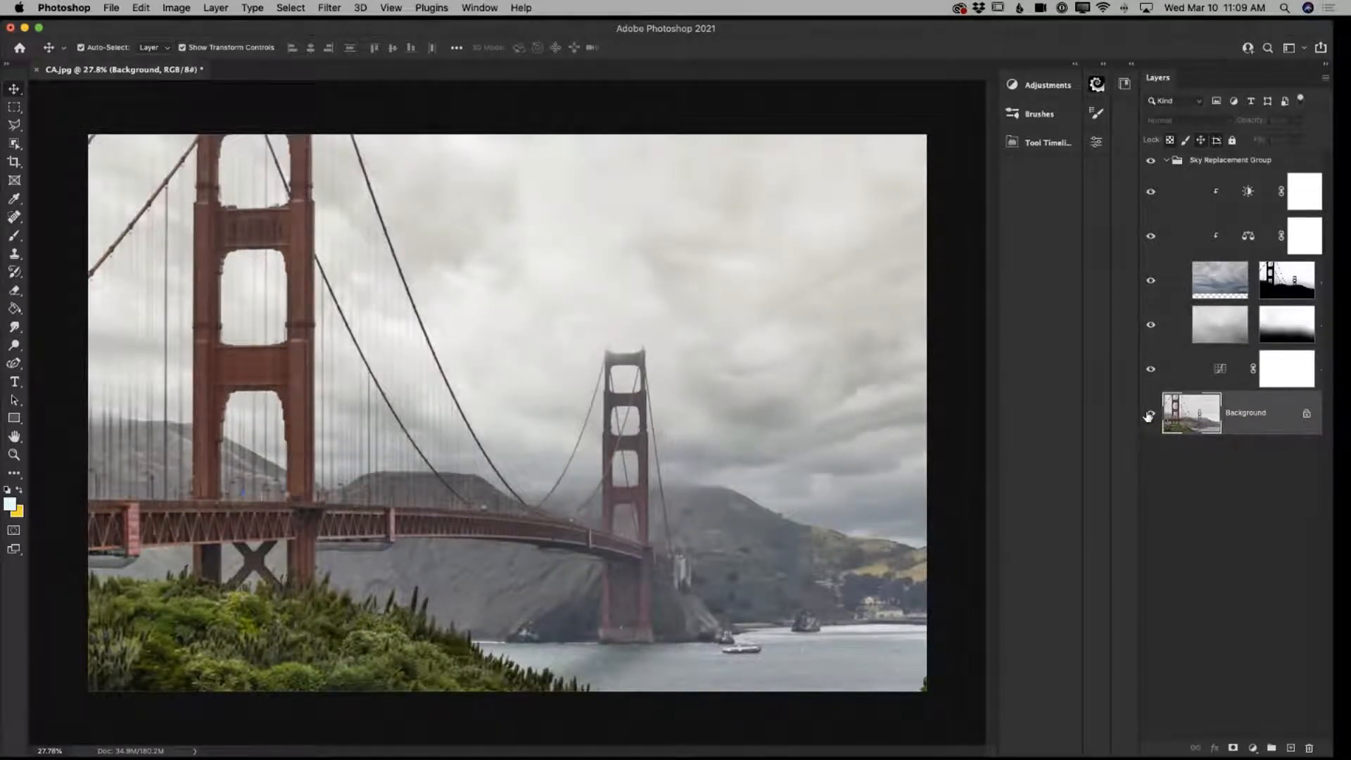
# Lower the opacity of the Sky Replacement Group to 76%
pyautogui.click(1216, 163)
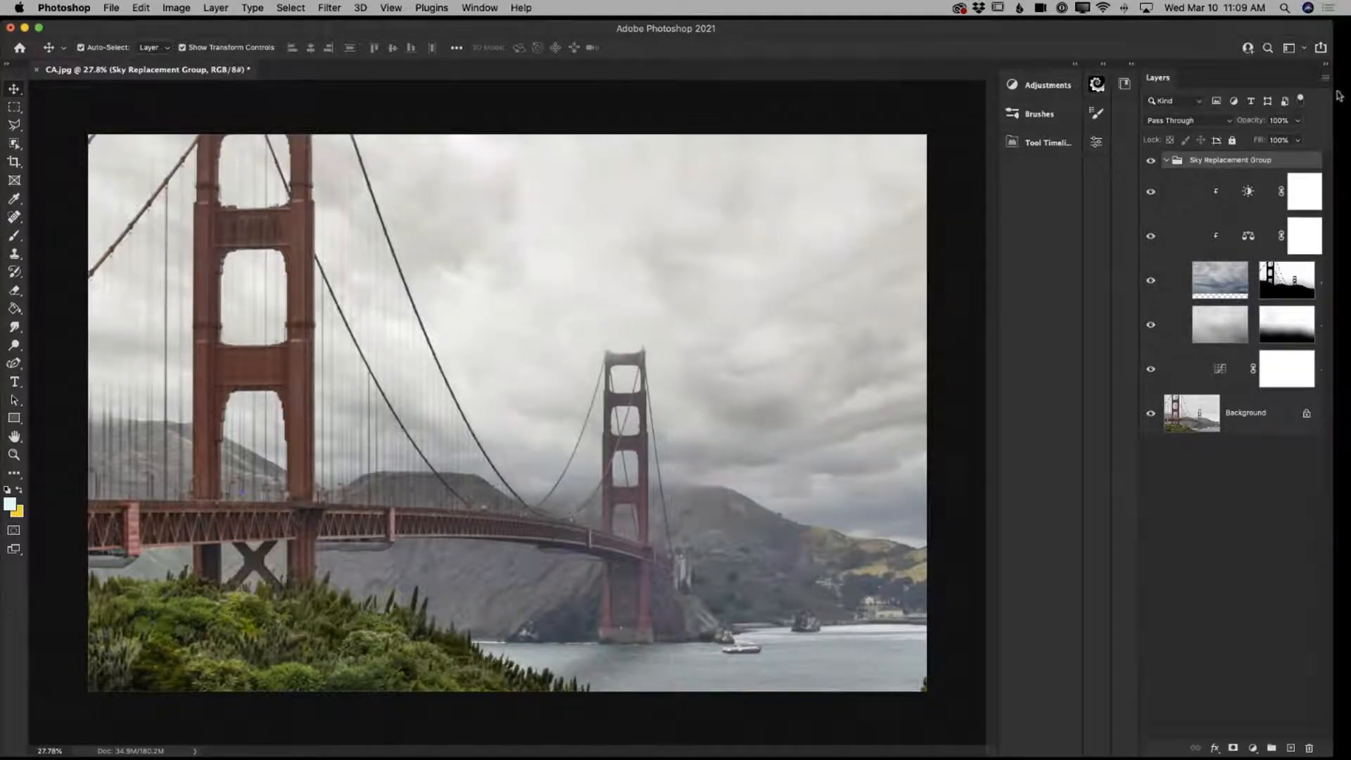
pyautogui.click(1300, 123)
pyautogui.moveTo(1299, 137)
pyautogui.mouseDown()
pyautogui.moveTo(1273, 140)
pyautogui.moveTo(1285, 141)
pyautogui.mouseUp()
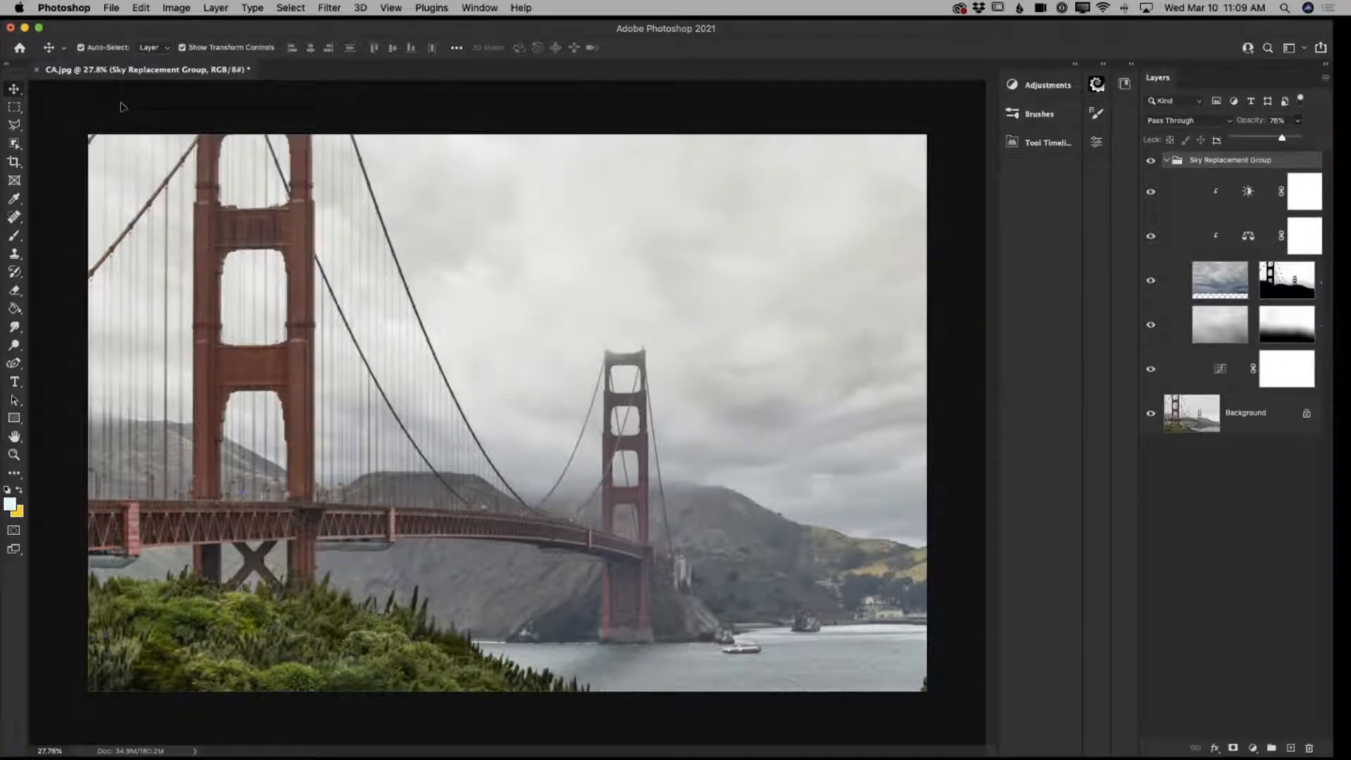
# Preview the Iceland photos in the Demo2020 folder and open Iceland-Bright-Day.jpg
pyautogui.click(110, 8)
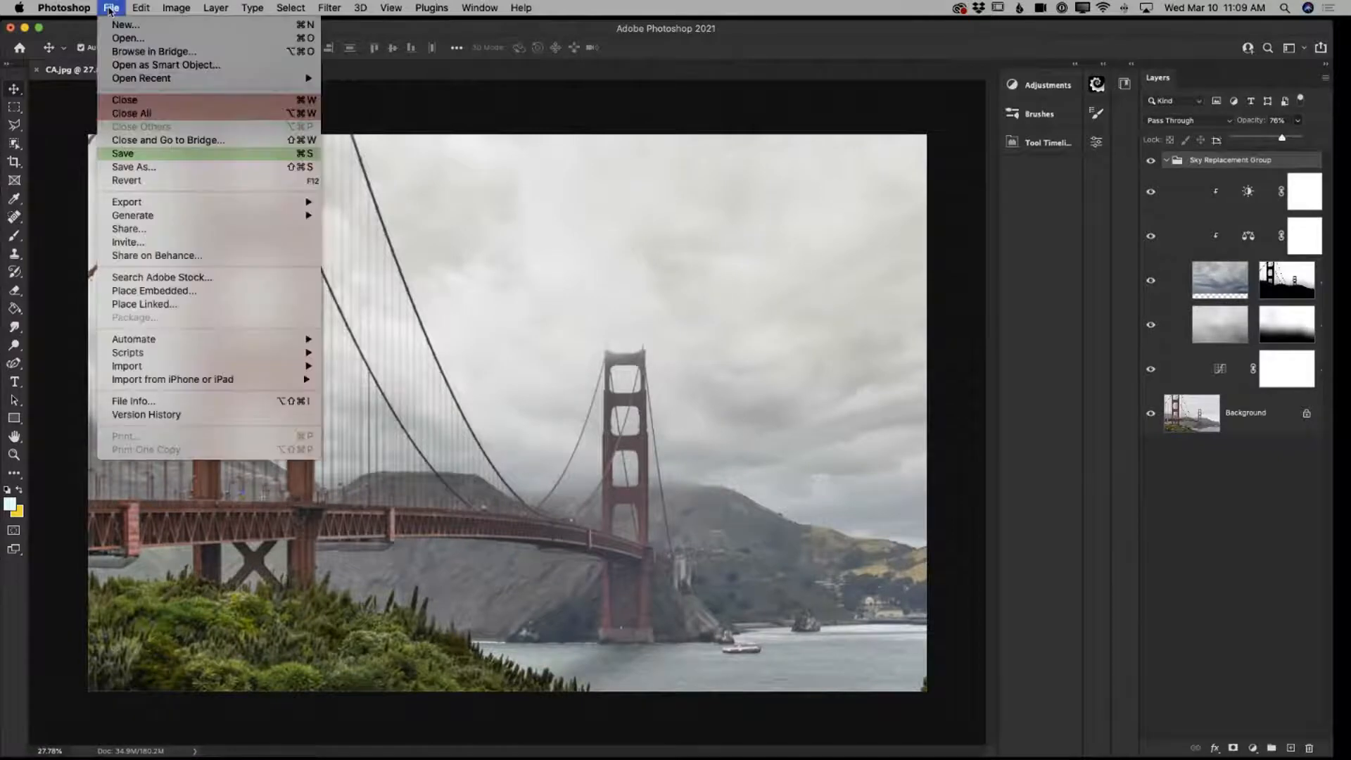
pyautogui.click(676, 256)
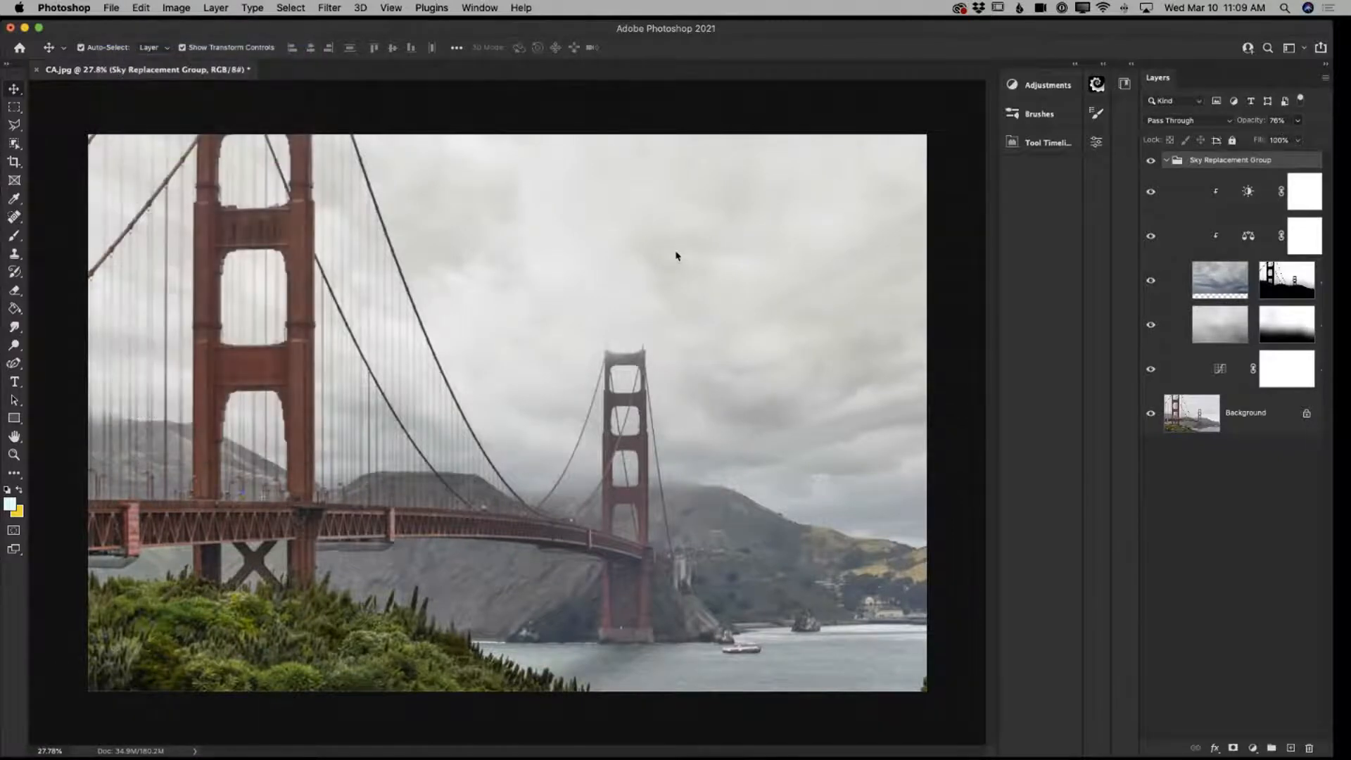
pyautogui.press('super+o')
pyautogui.click(259, 334)
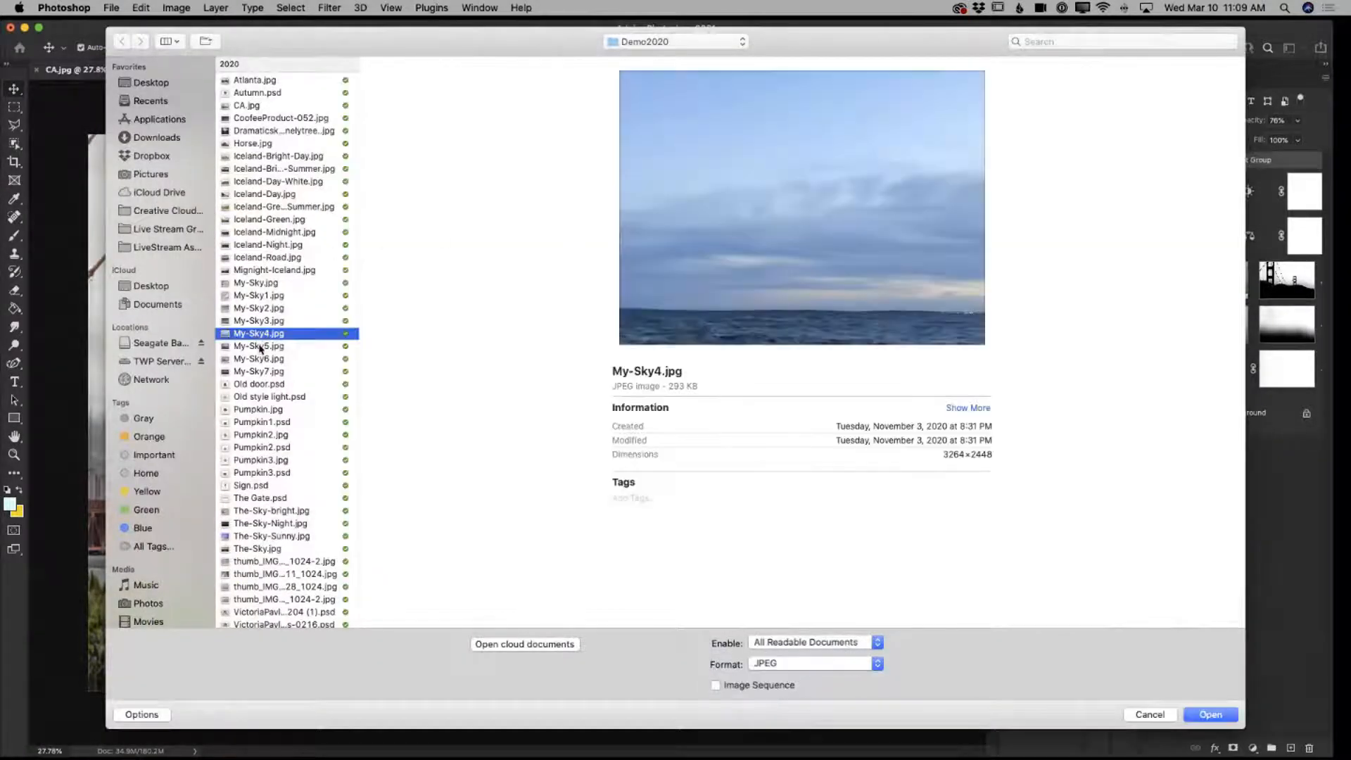
pyautogui.click(256, 212)
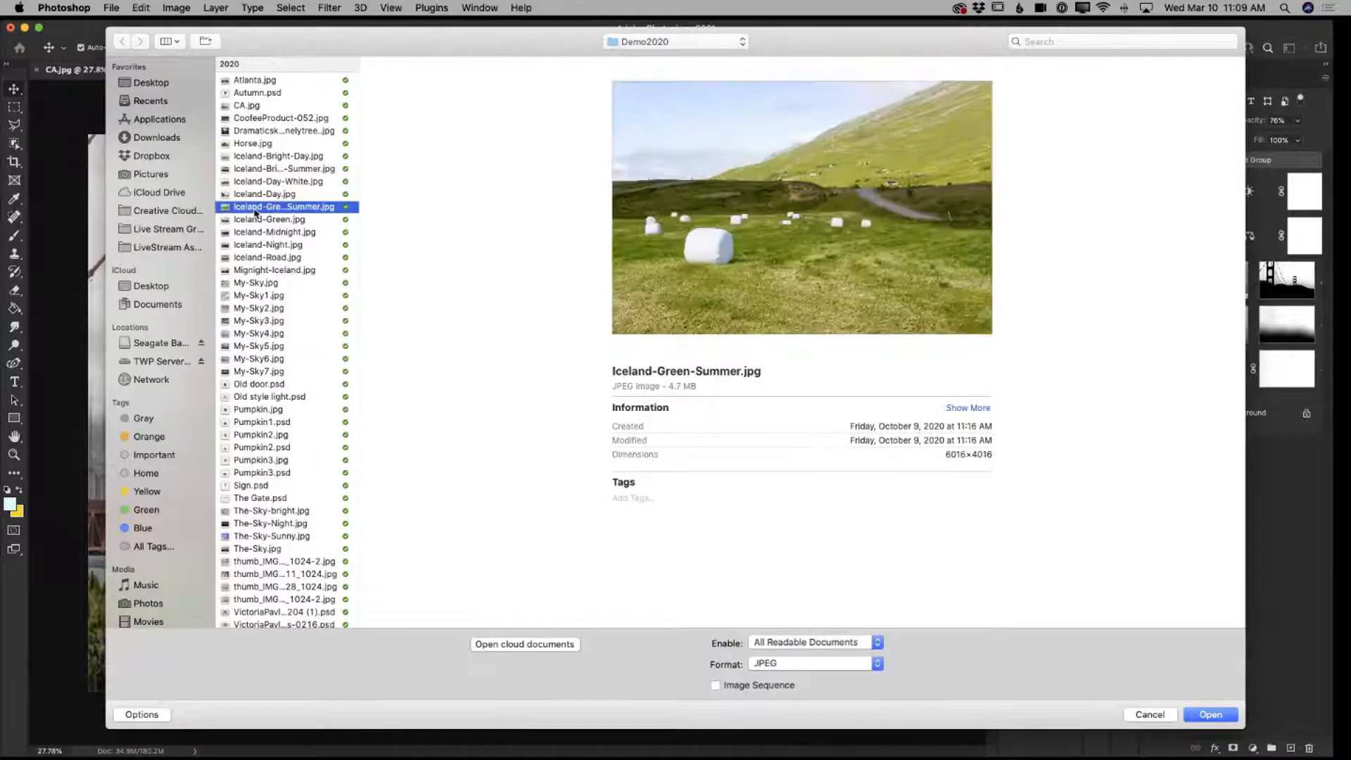
pyautogui.click(257, 195)
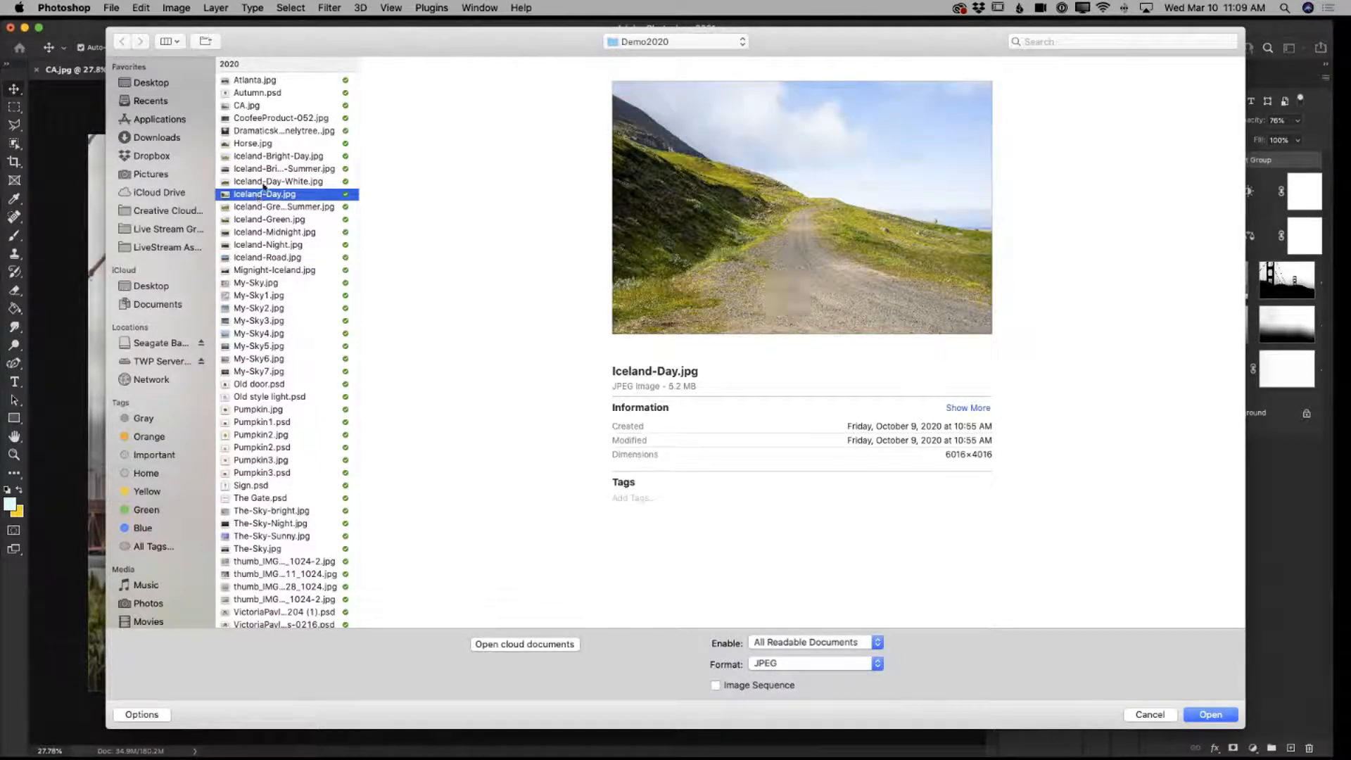
pyautogui.click(265, 182)
pyautogui.click(269, 169)
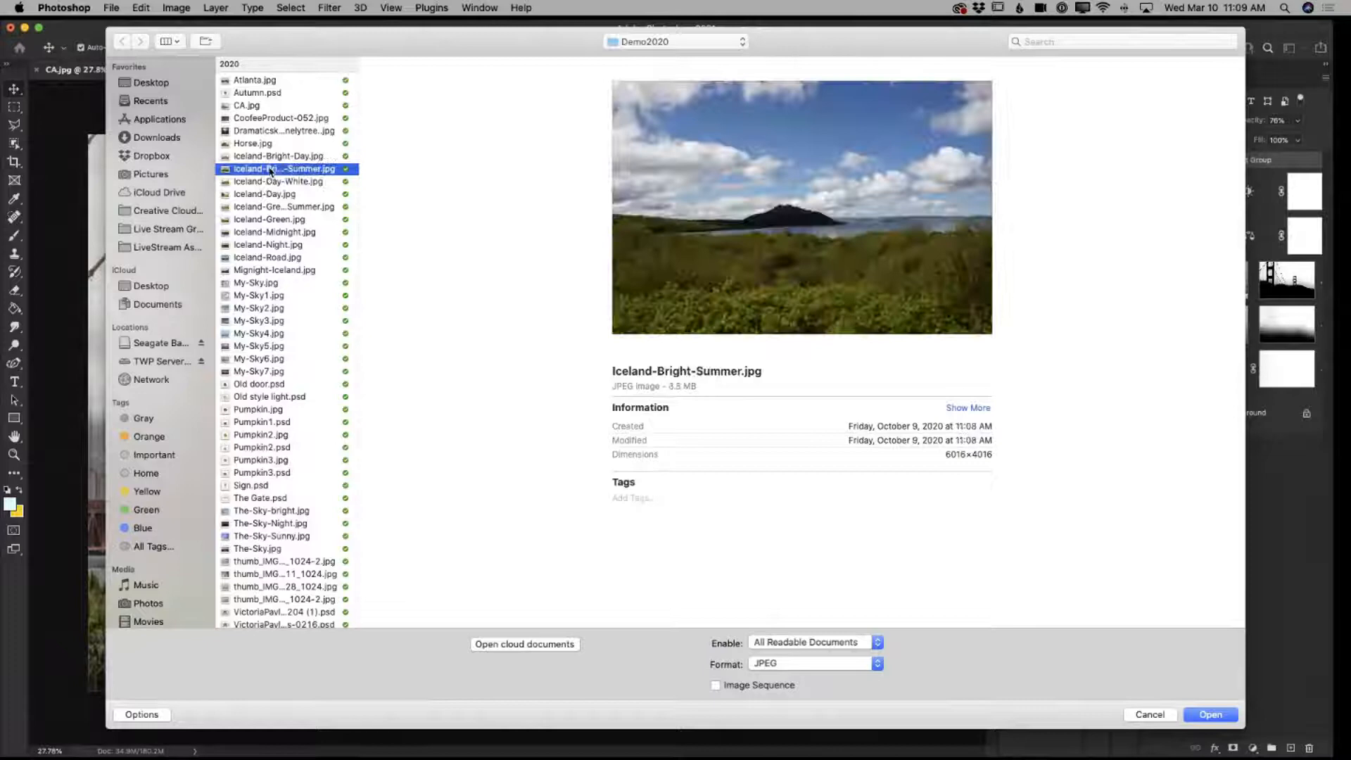
pyautogui.click(270, 156)
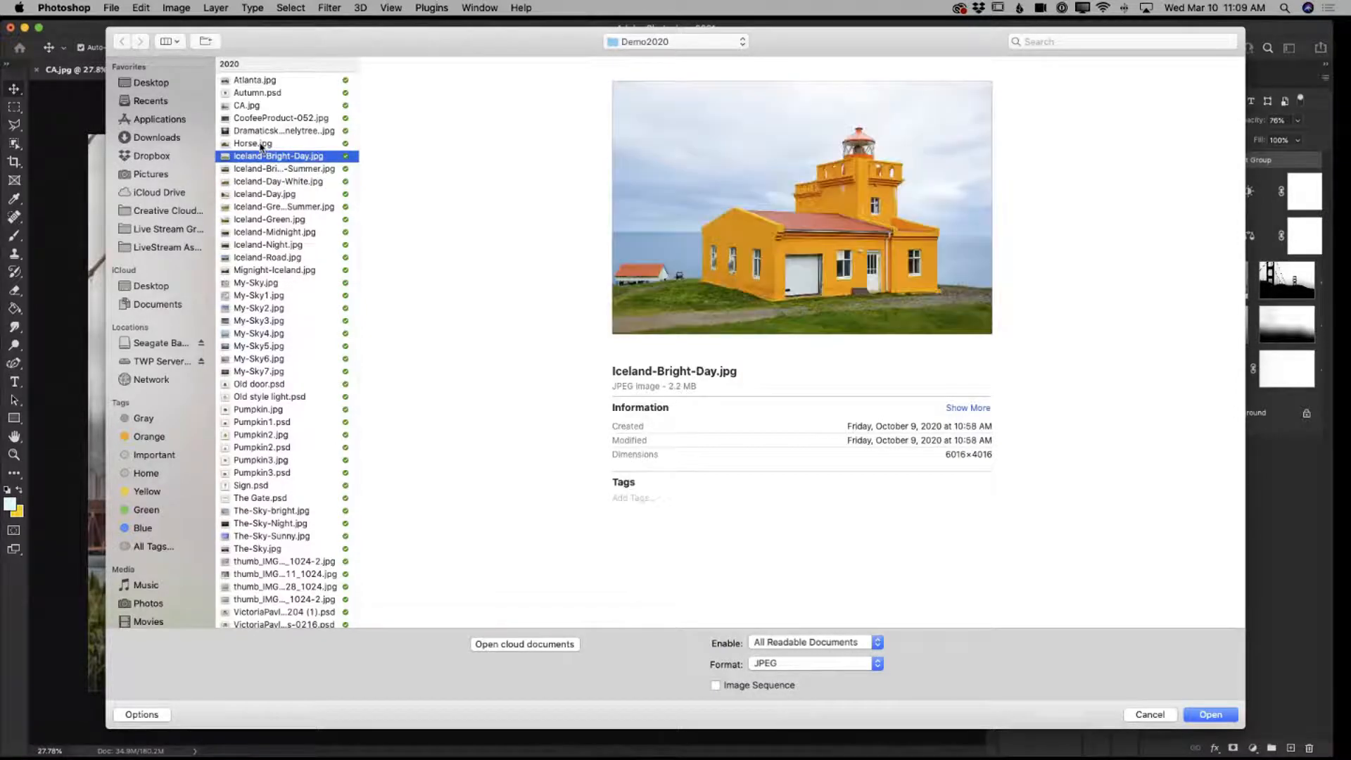
pyautogui.click(1210, 714)
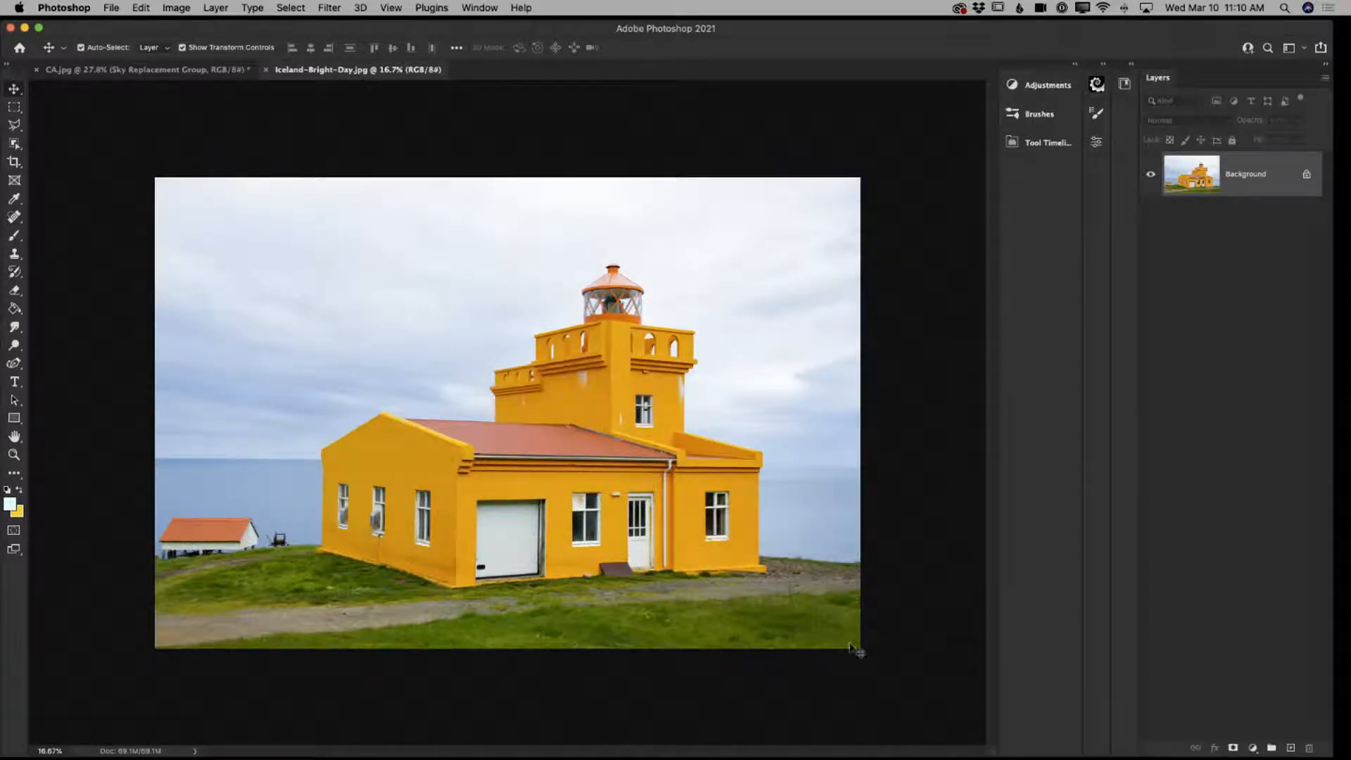
# Zoom in to about 60% and examine the yellow lighthouse building's walls, windows, doors and surrounding grass from one end to the other
pyautogui.click(13, 456)
pyautogui.moveTo(272, 561); pyautogui.dragTo(334, 481)
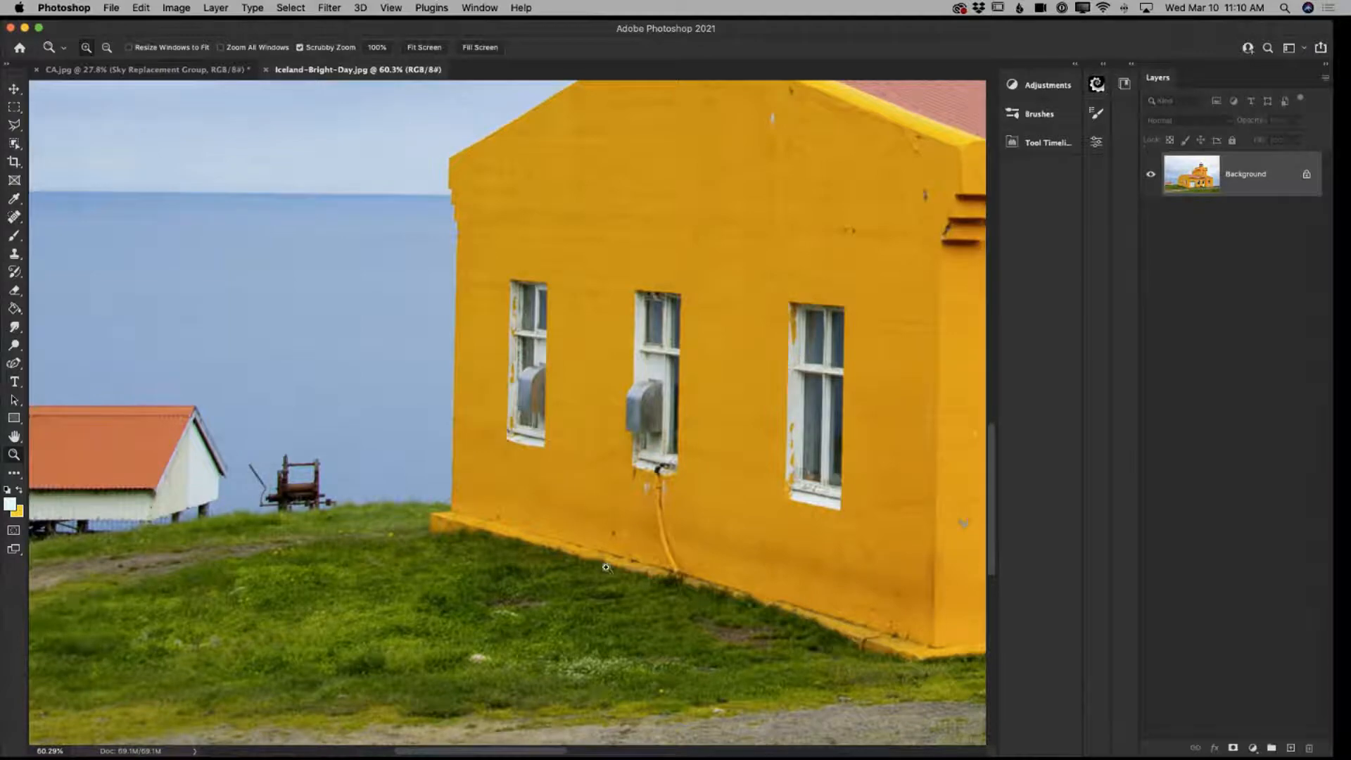
pyautogui.hscroll(15, 859, 163)
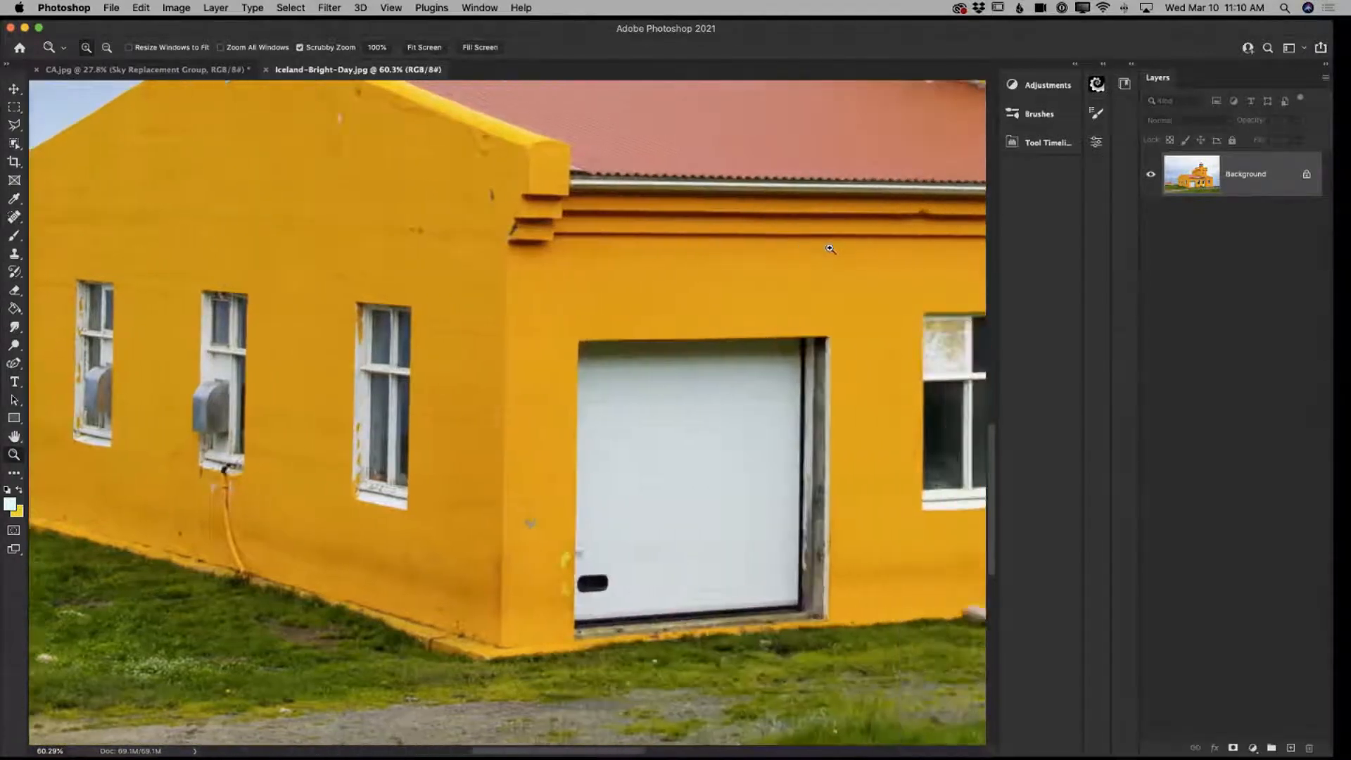
pyautogui.hscroll(8, 773, 541)
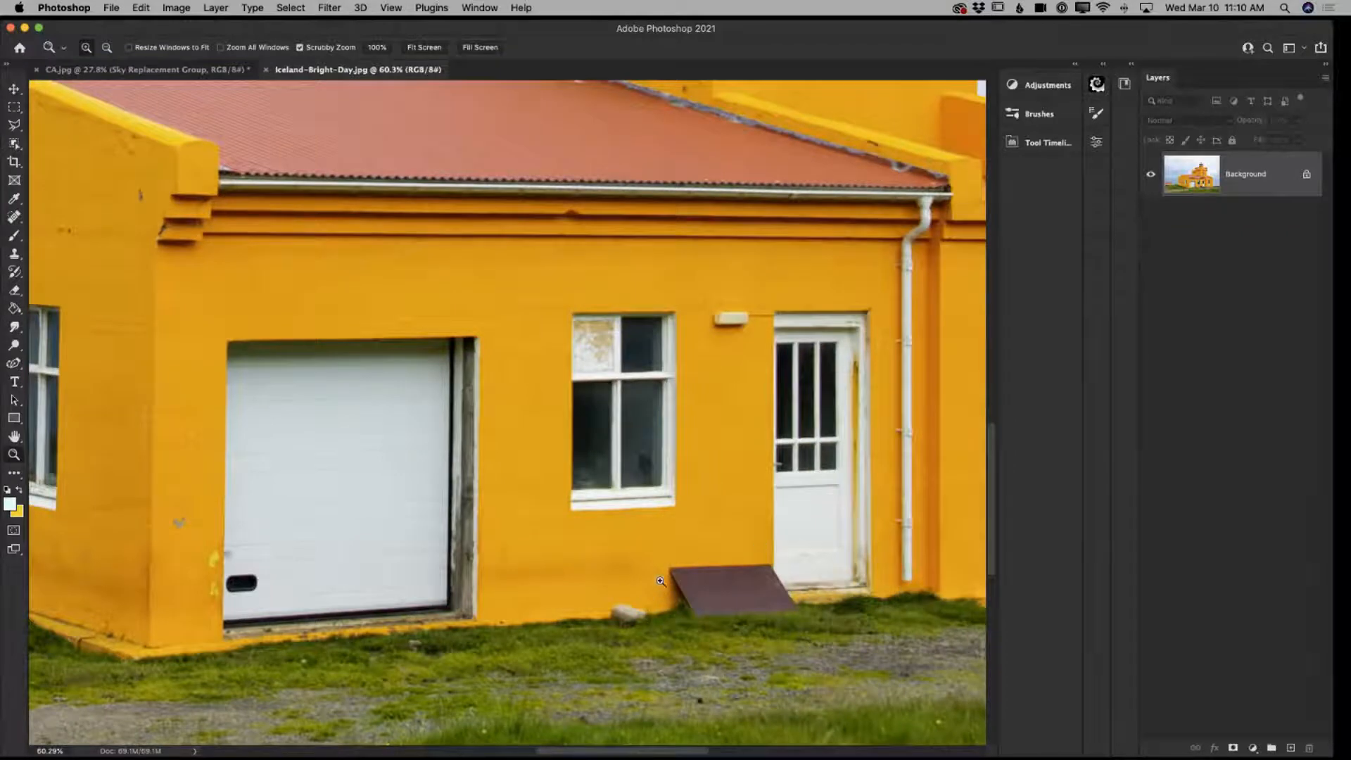
pyautogui.hscroll(5, 667, 572)
pyautogui.scroll(-1, 666, 571)
pyautogui.hscroll(14, 660, 581)
pyautogui.scroll(-3, 660, 580)
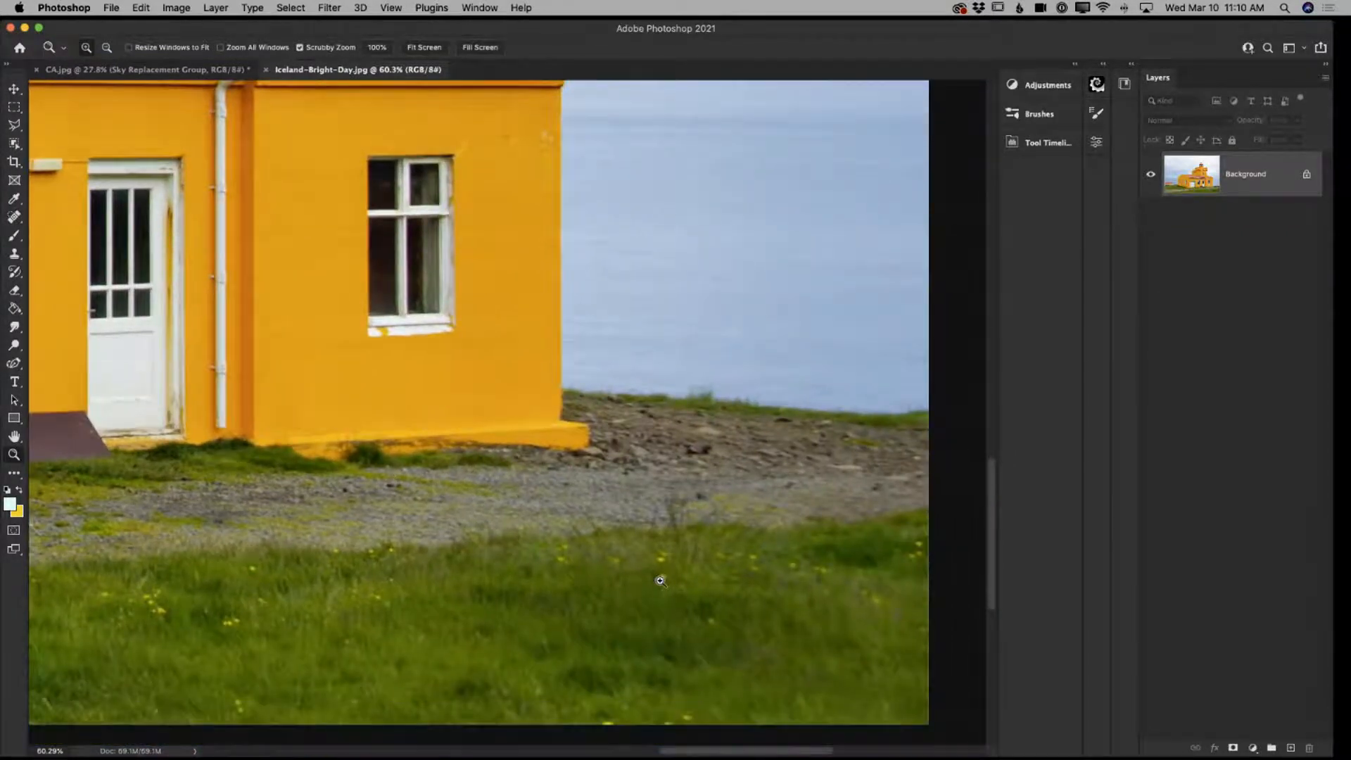
# Fit the whole lighthouse photo in view and open the Sky Replacement dialog for it
pyautogui.hscroll(-9, 660, 581)
pyautogui.scroll(2, 660, 581)
pyautogui.moveTo(713, 570); pyautogui.dragTo(650, 558)
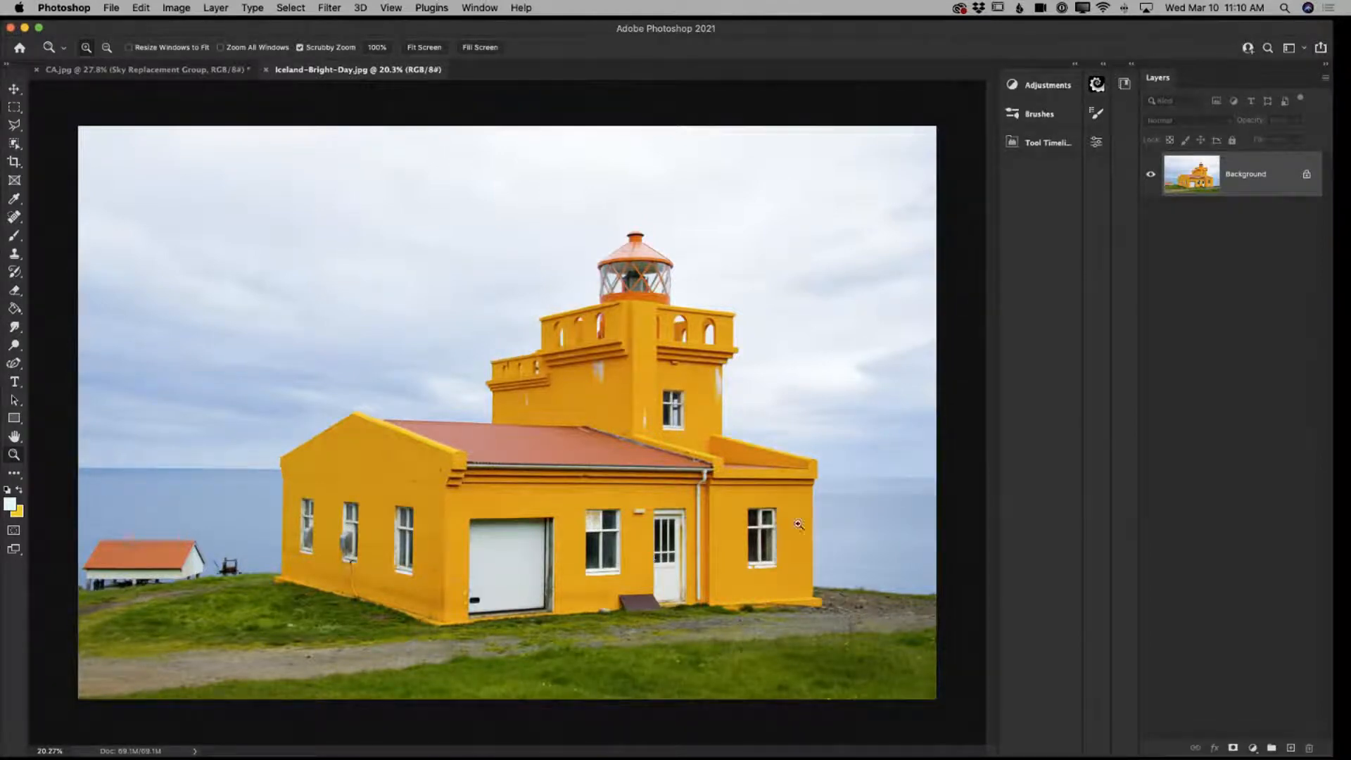
pyautogui.click(140, 9)
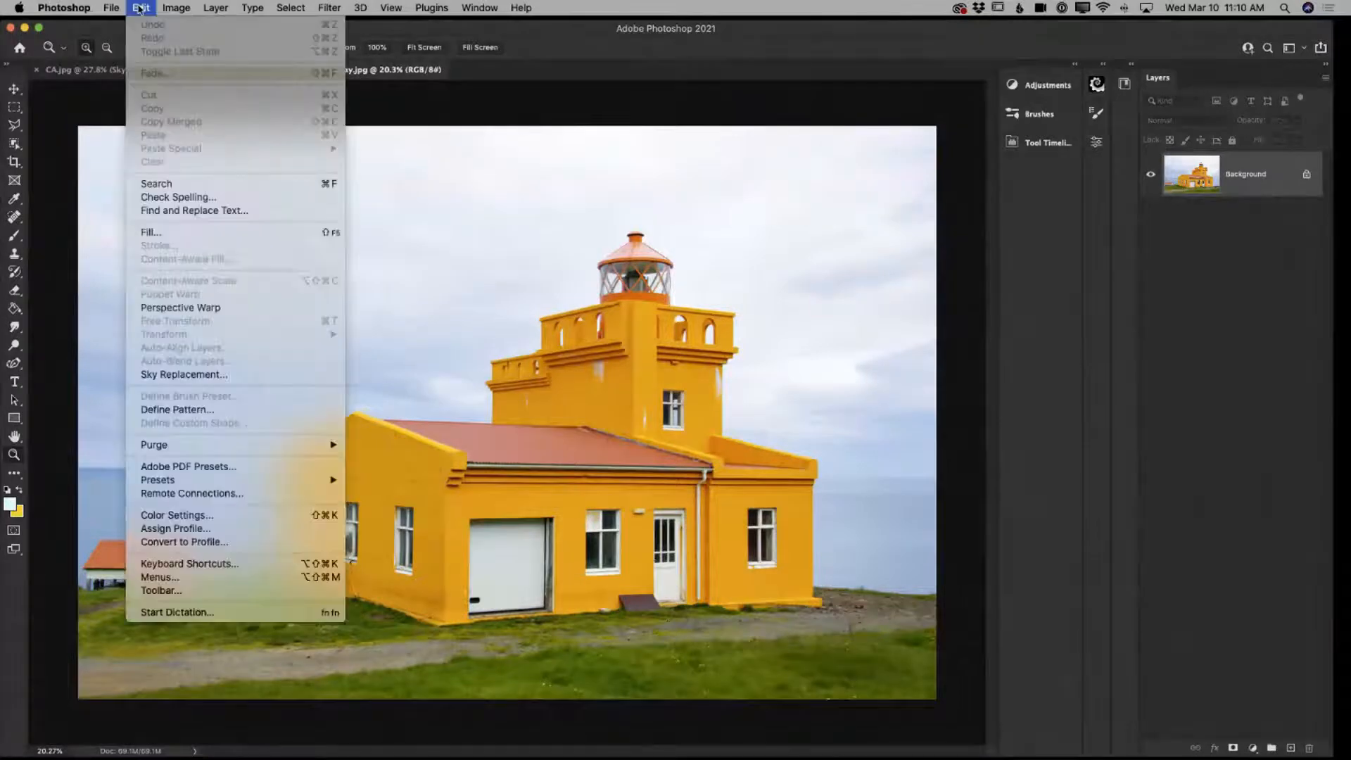
pyautogui.click(205, 377)
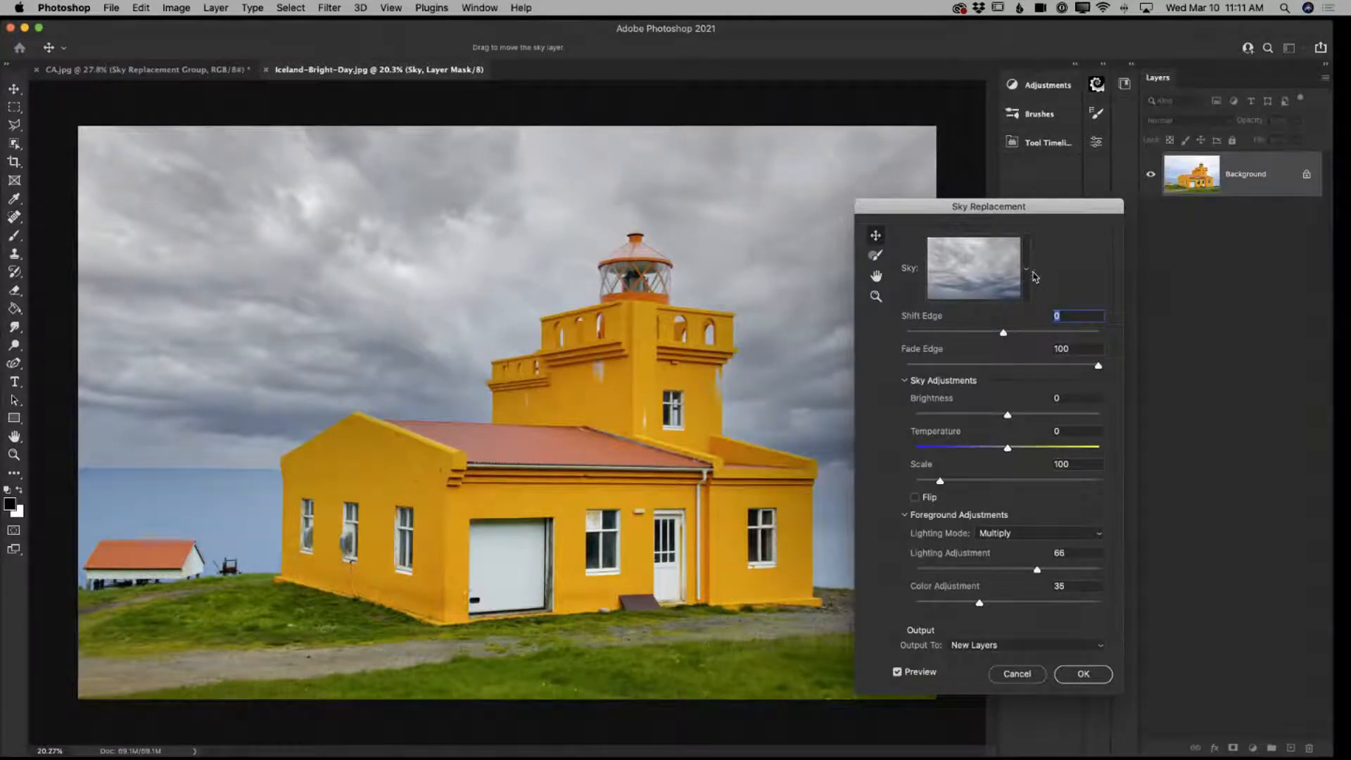
# Try the rainbow sky preset from the Spectacular group behind the lighthouse
pyautogui.click(1026, 273)
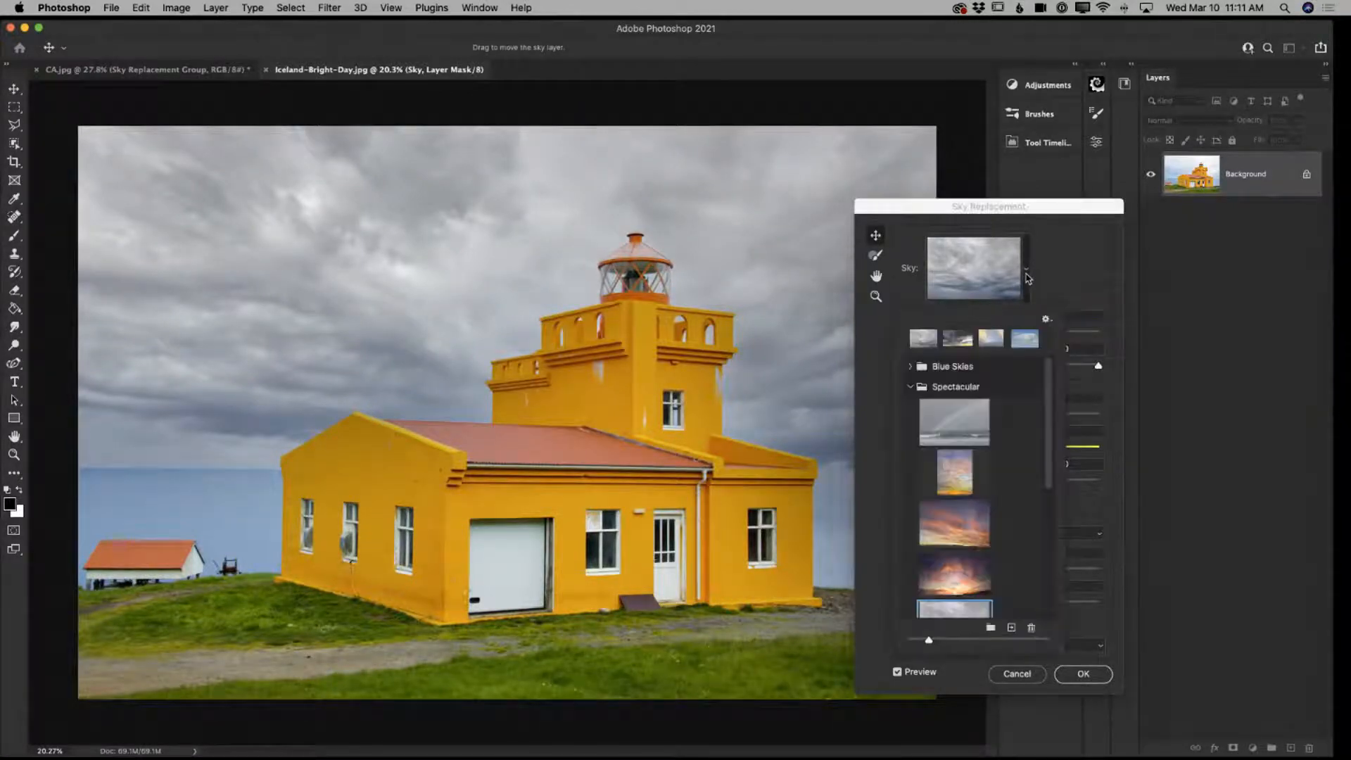
pyautogui.click(953, 416)
pyautogui.click(952, 420)
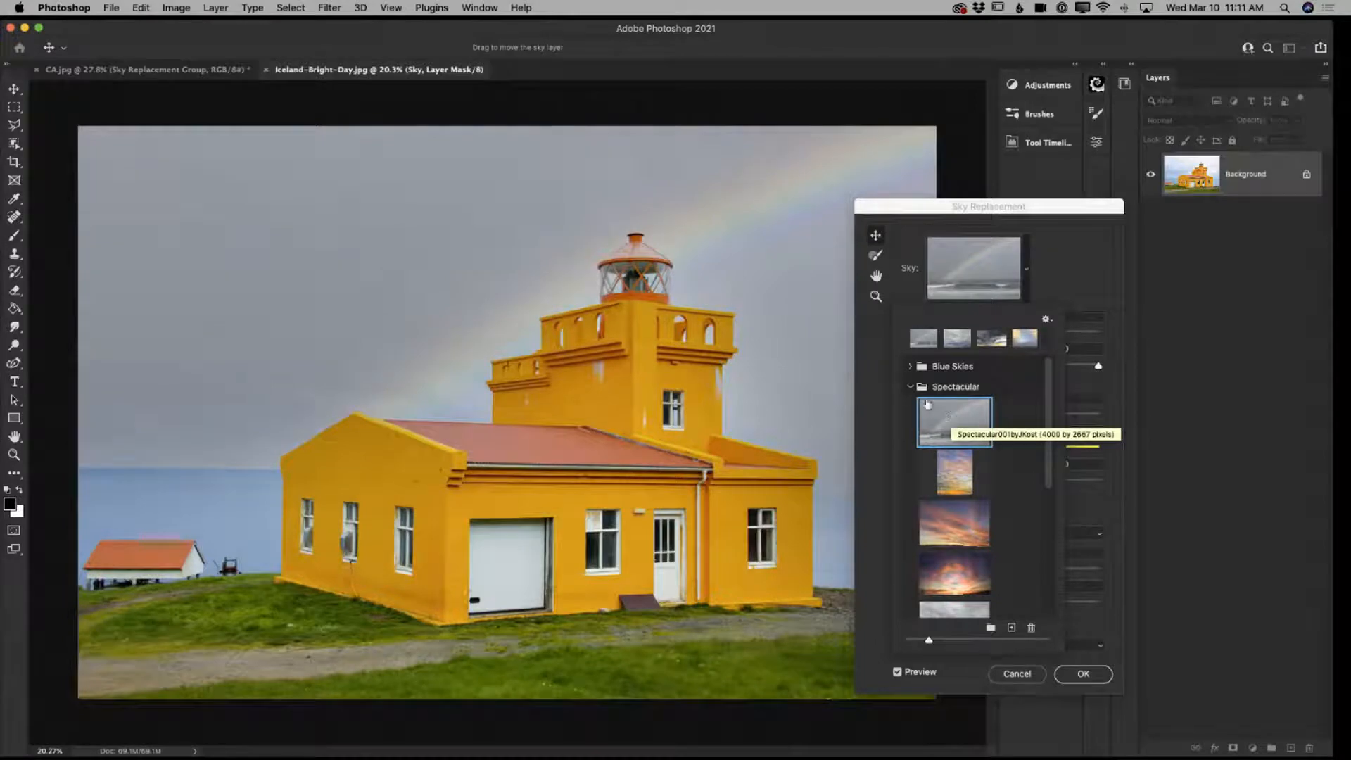
# Try two presets from the Sunsets group: the dense orange clouds, followed by the small scattered golden clouds
pyautogui.click(908, 387)
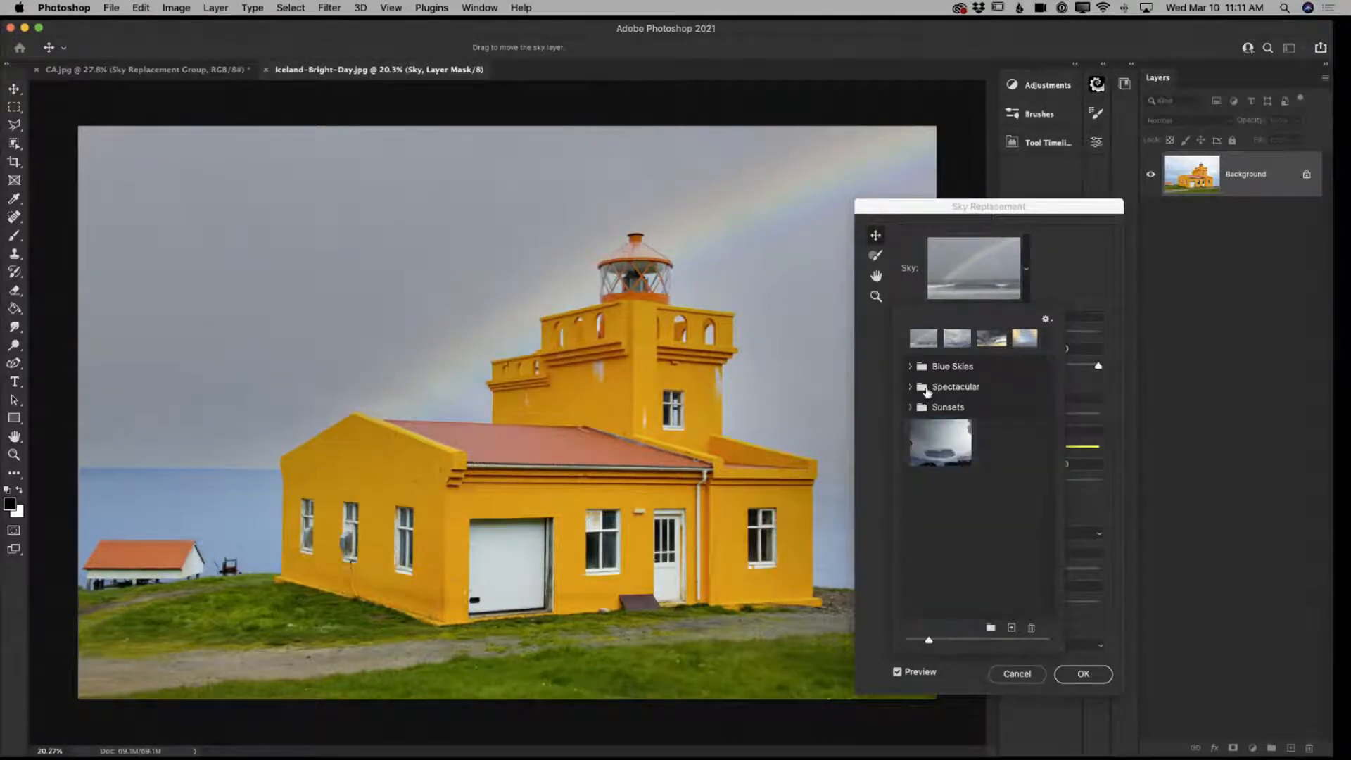
pyautogui.click(908, 407)
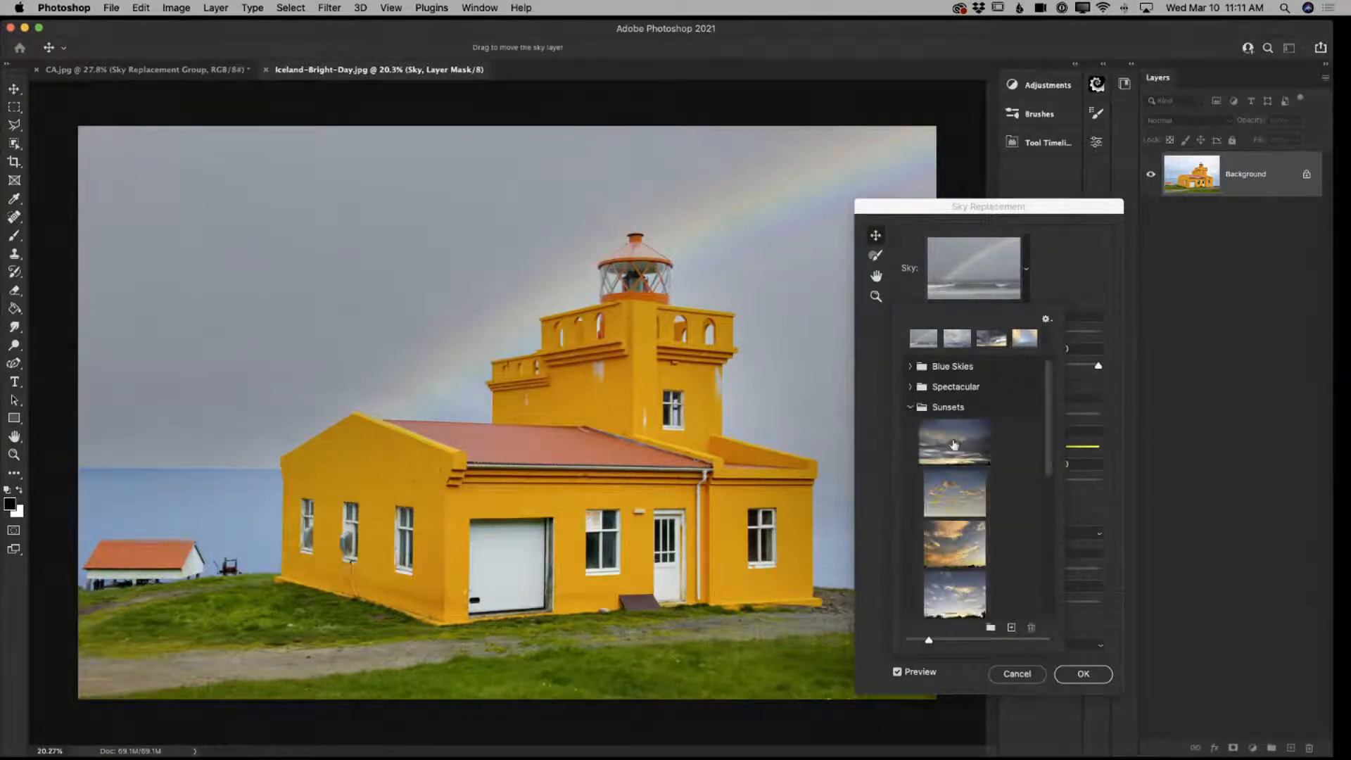
pyautogui.click(957, 544)
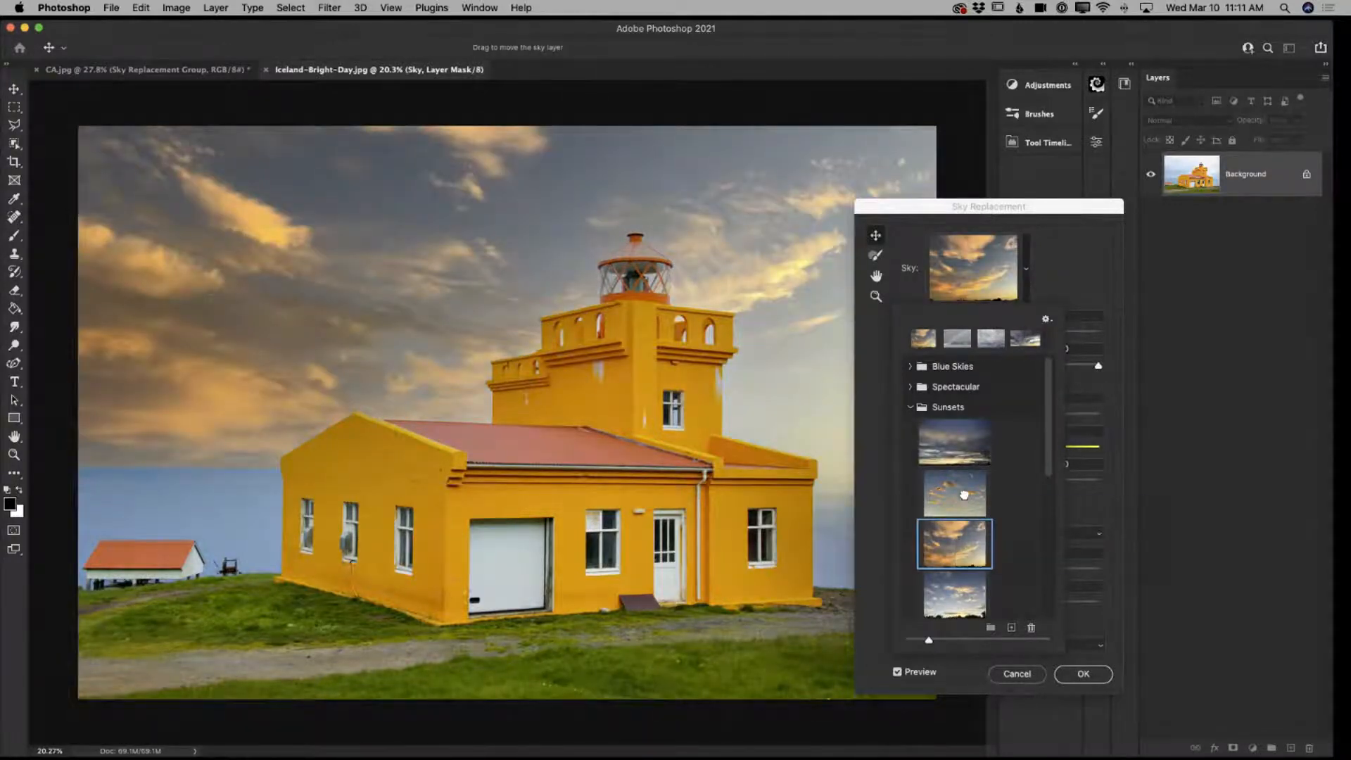
pyautogui.click(966, 498)
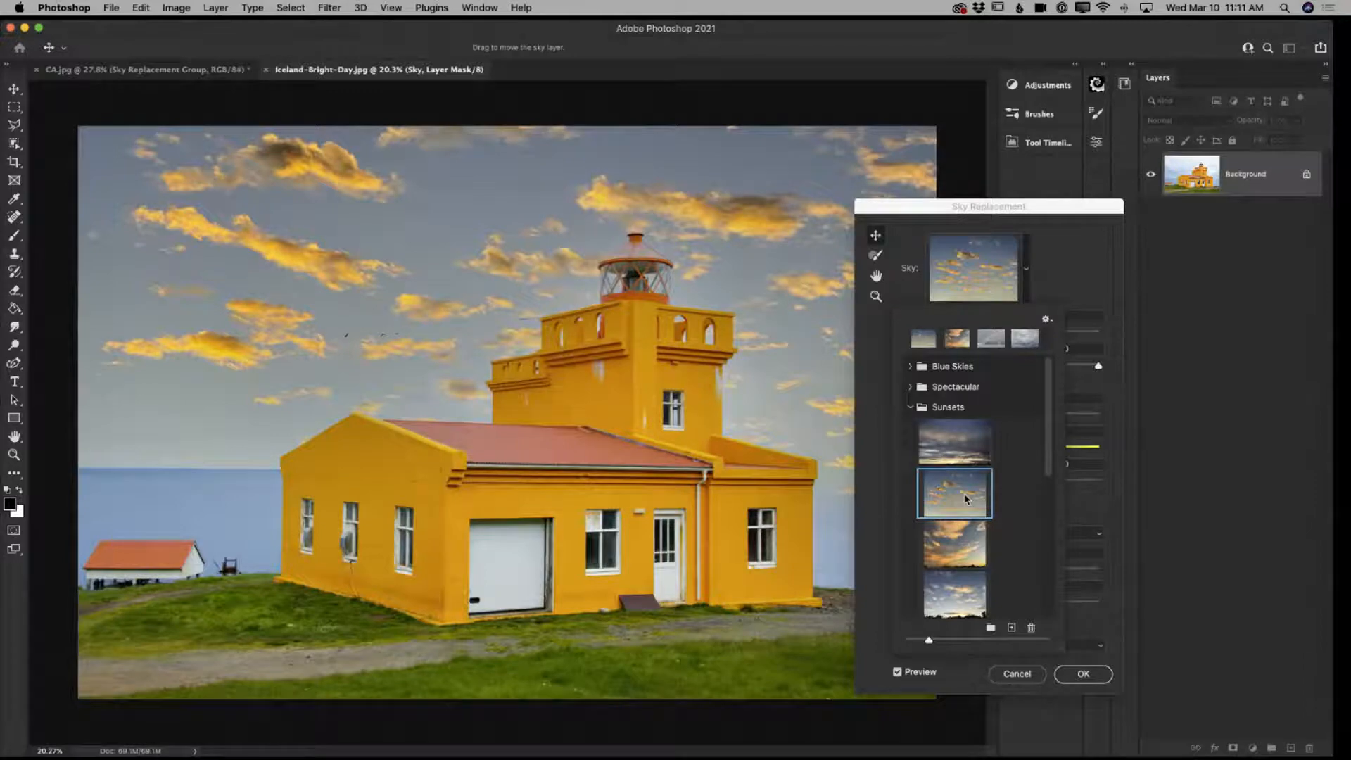
pyautogui.scroll(-1, 966, 498)
pyautogui.click(1182, 441)
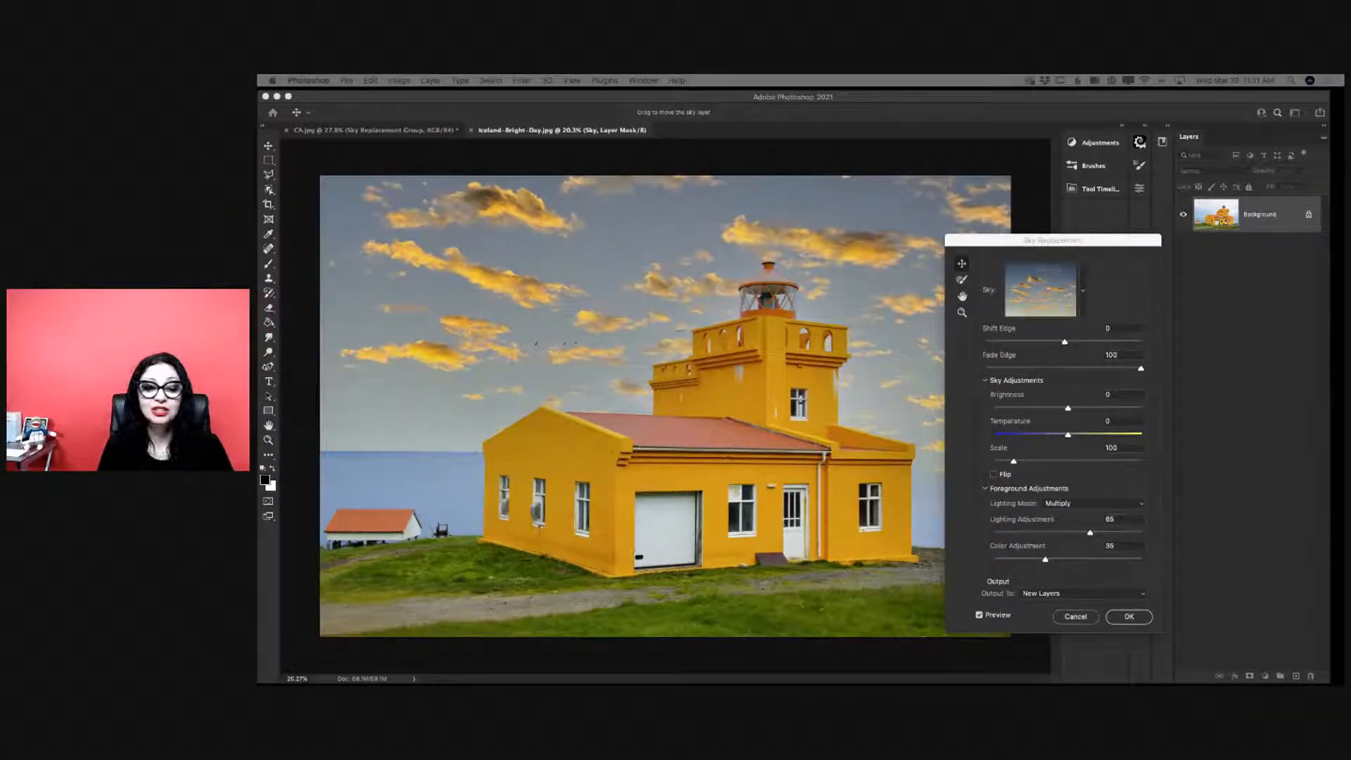
pyautogui.click(871, 308)
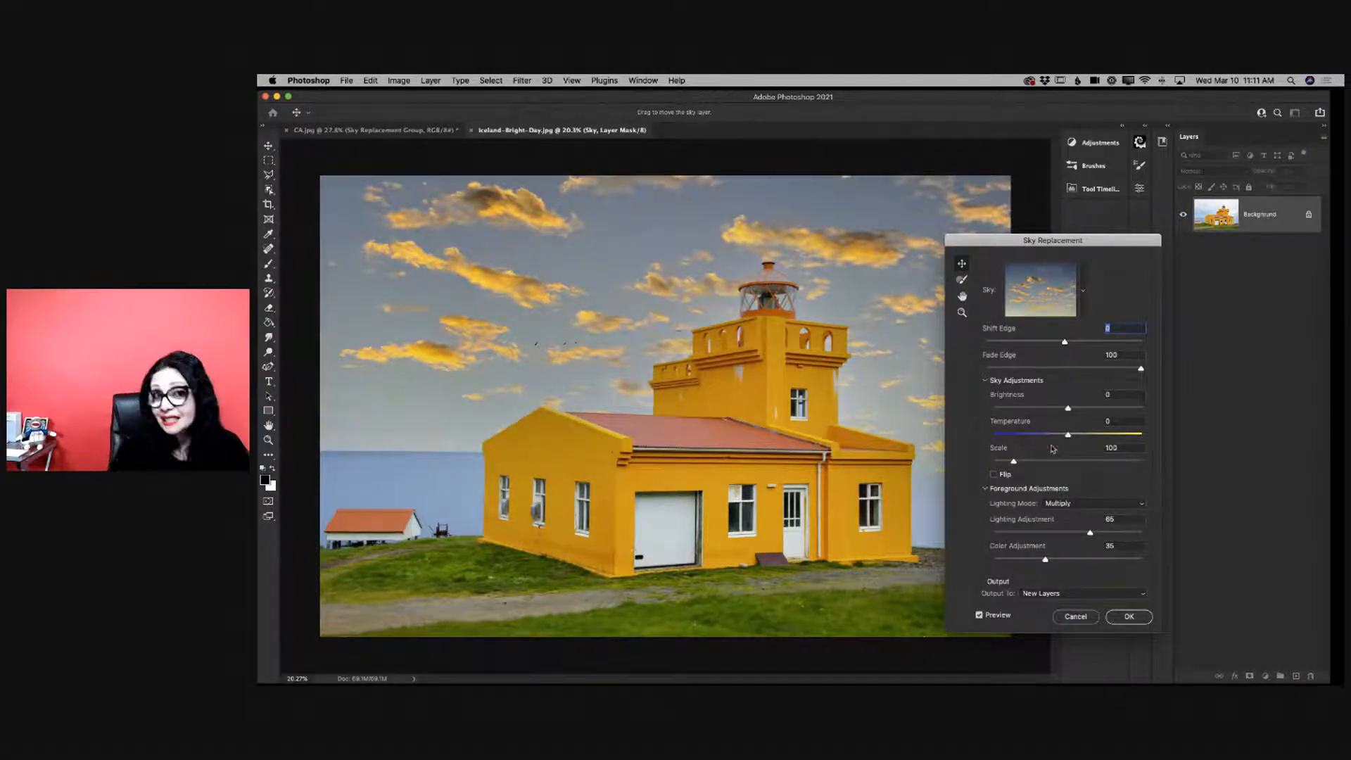
# Set the sunset sky's Brightness to -20 and Temperature to -22, and collapse the Sunsets preset group
pyautogui.moveTo(1067, 434); pyautogui.dragTo(1053, 409)
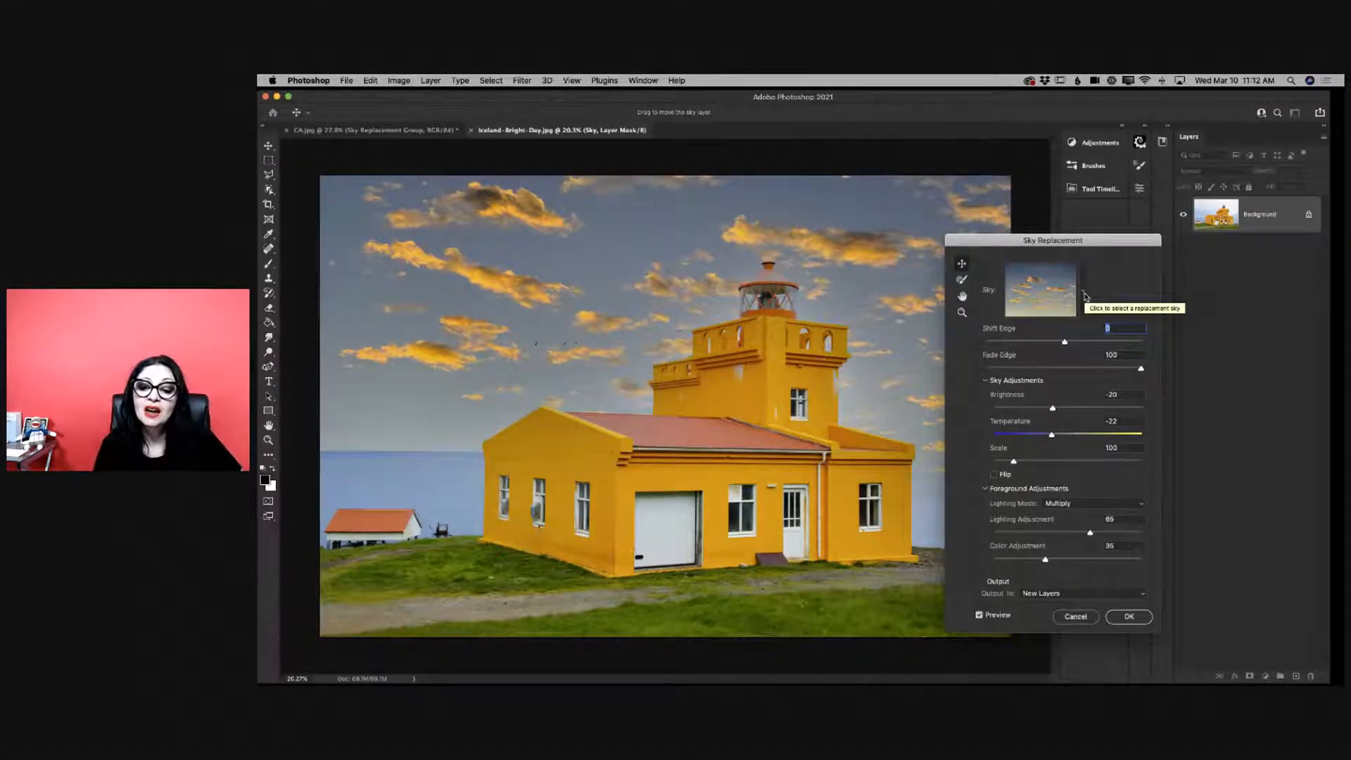
pyautogui.click(1083, 293)
pyautogui.click(990, 402)
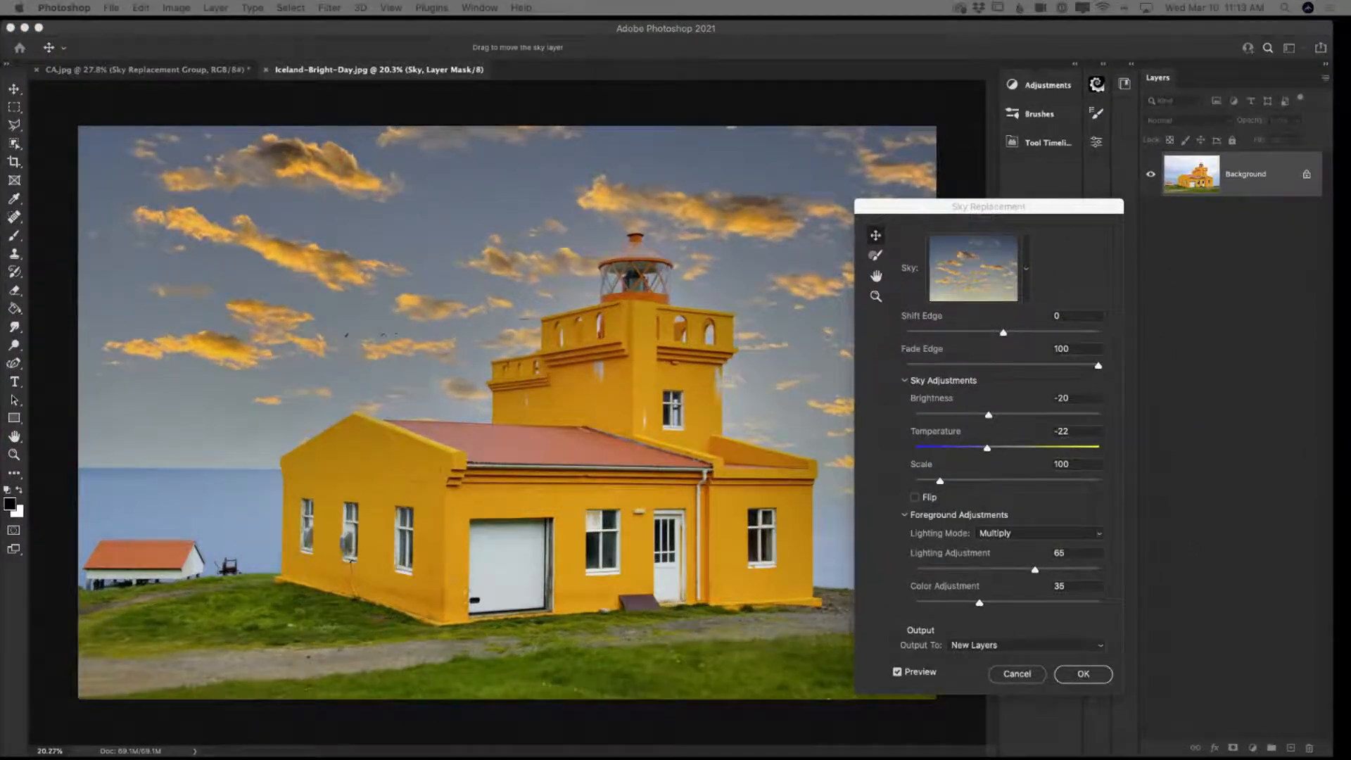
pyautogui.click(874, 585)
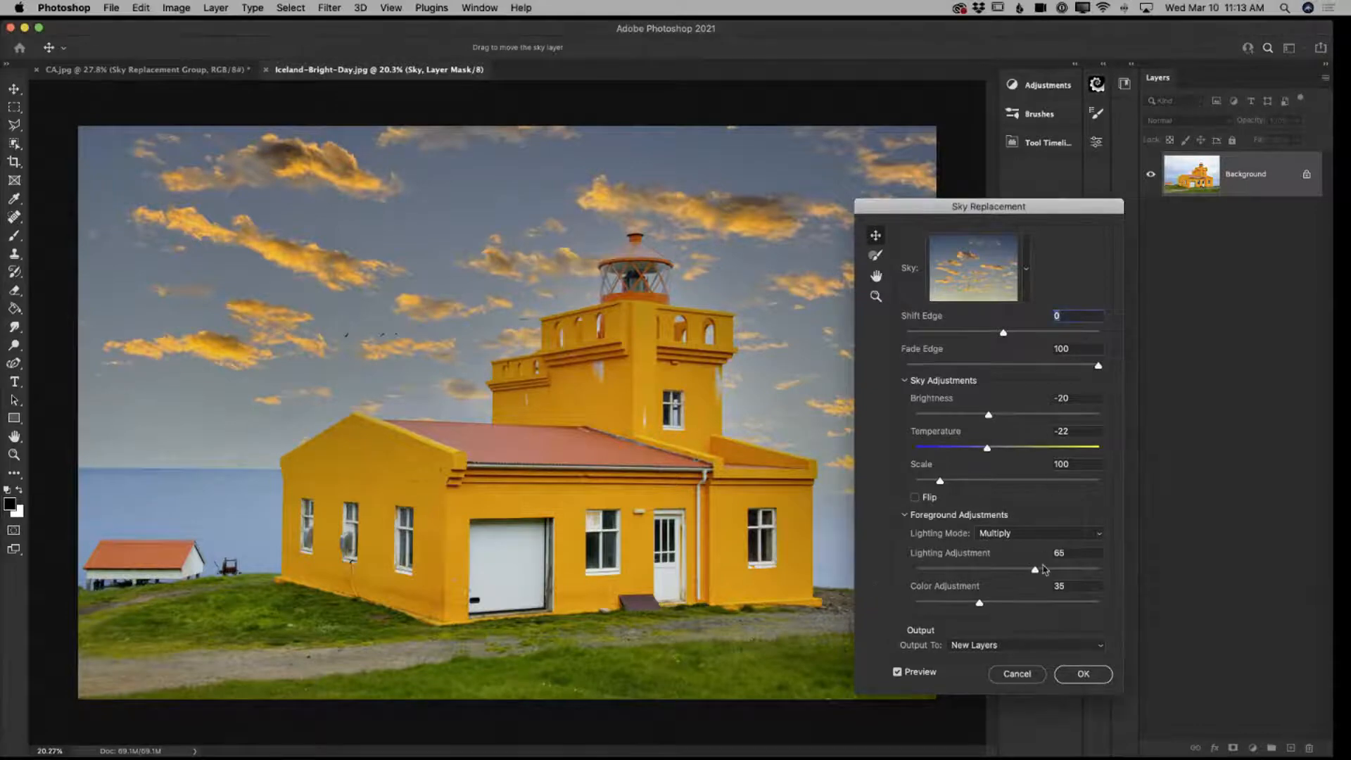
# Create a new sky preset group named Live Stream
pyautogui.click(1025, 271)
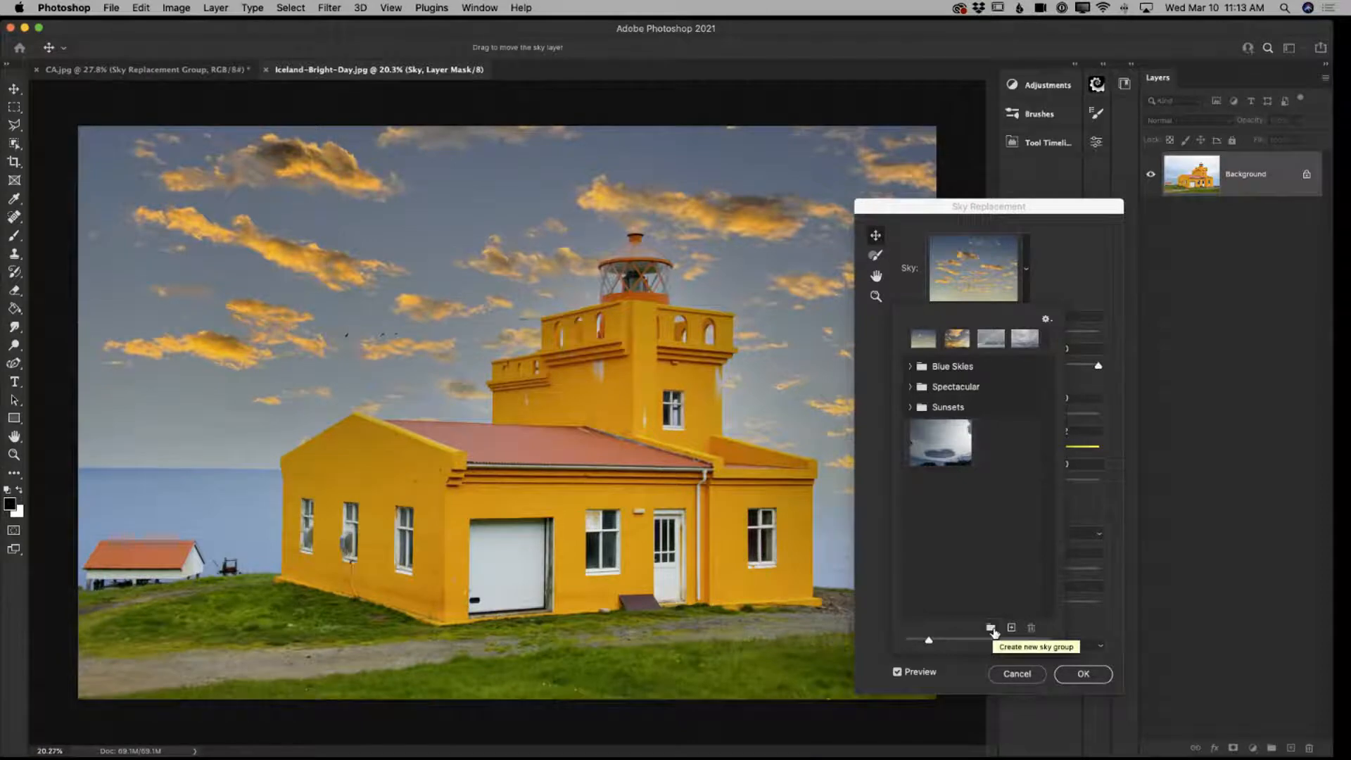
pyautogui.click(991, 628)
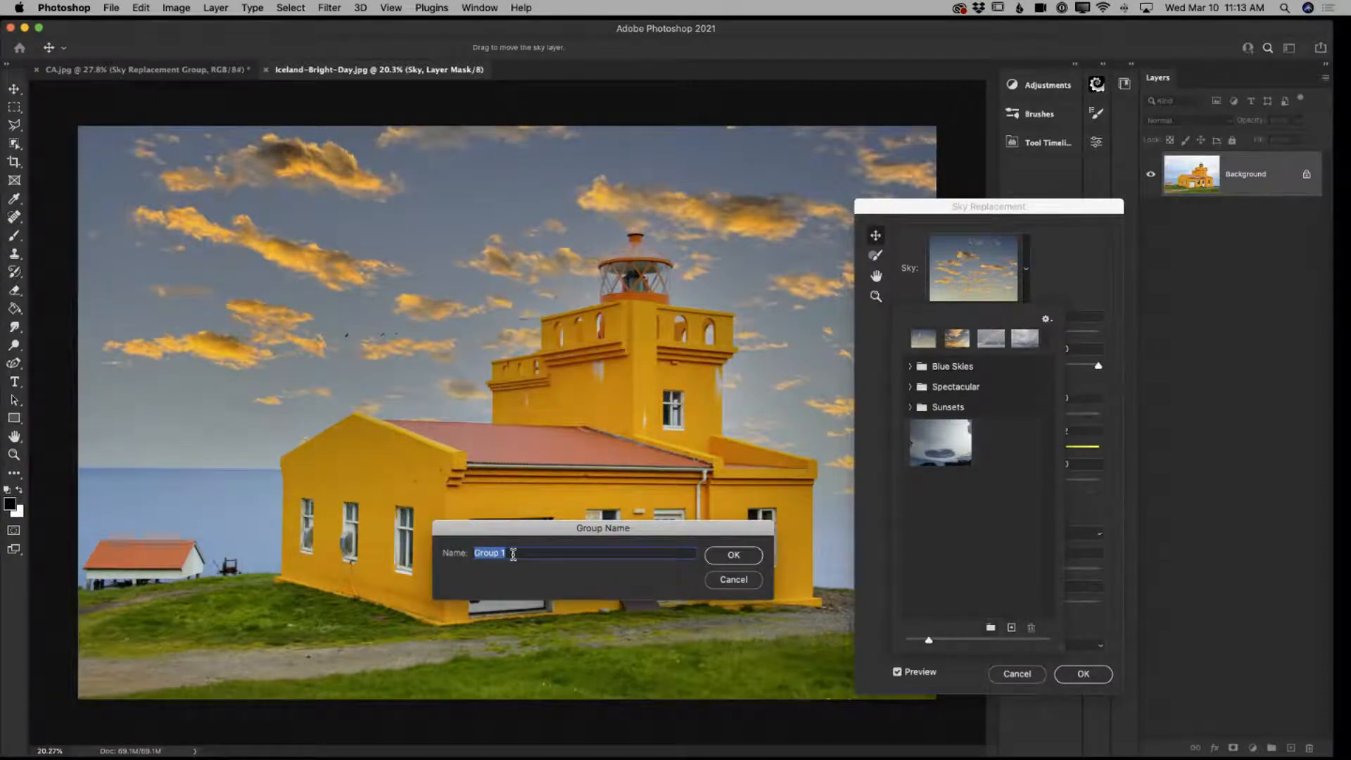
pyautogui.write('Live Stream')
pyautogui.click(751, 559)
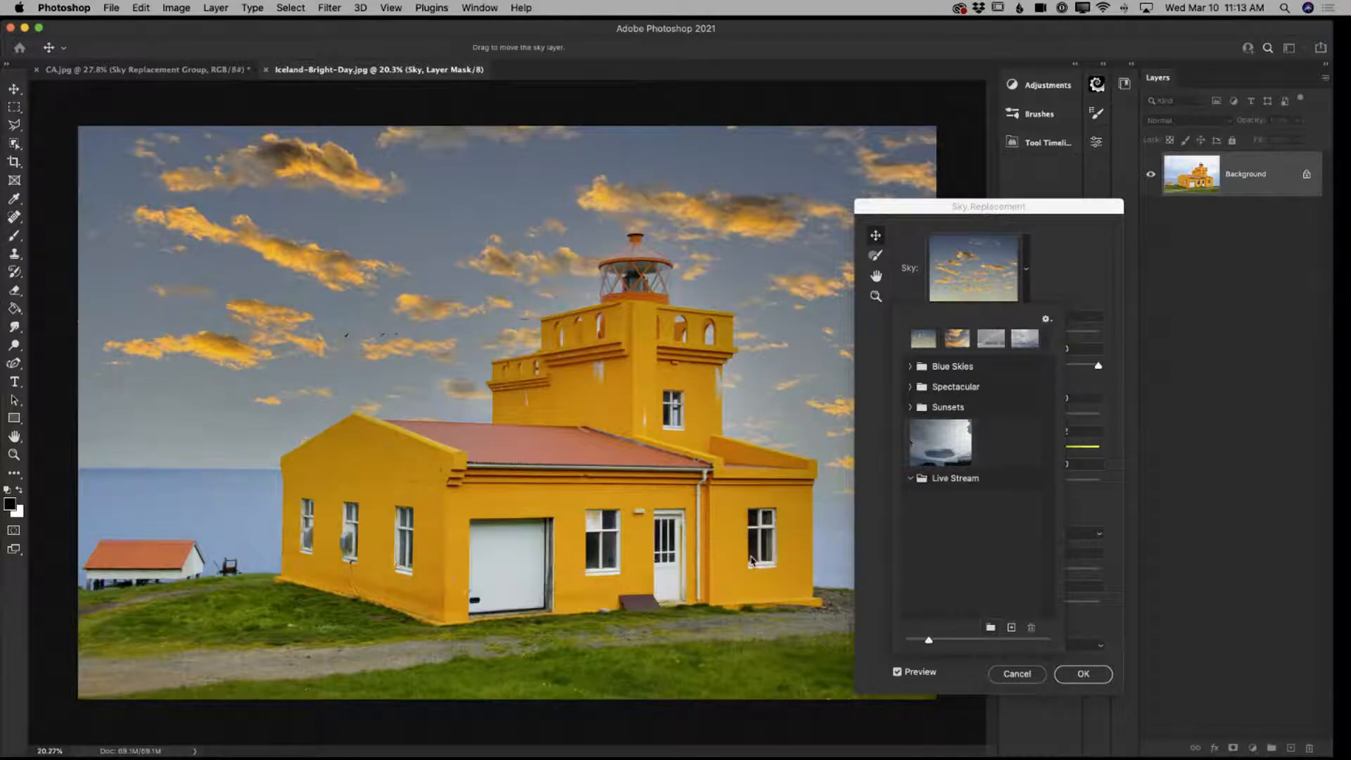
# Import My-Sky2.jpg from the Demo2020 folder as a sky preset in the Live Stream group
pyautogui.click(955, 481)
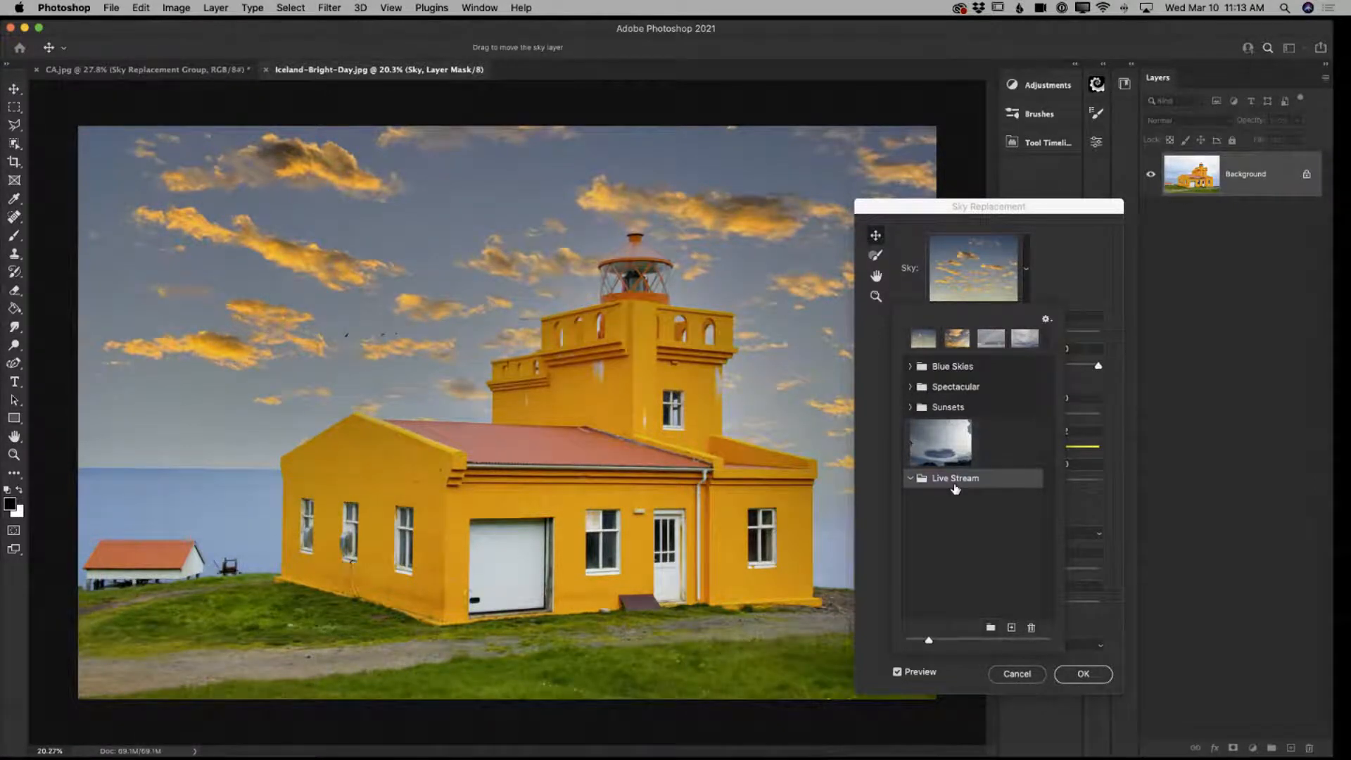
pyautogui.click(1011, 628)
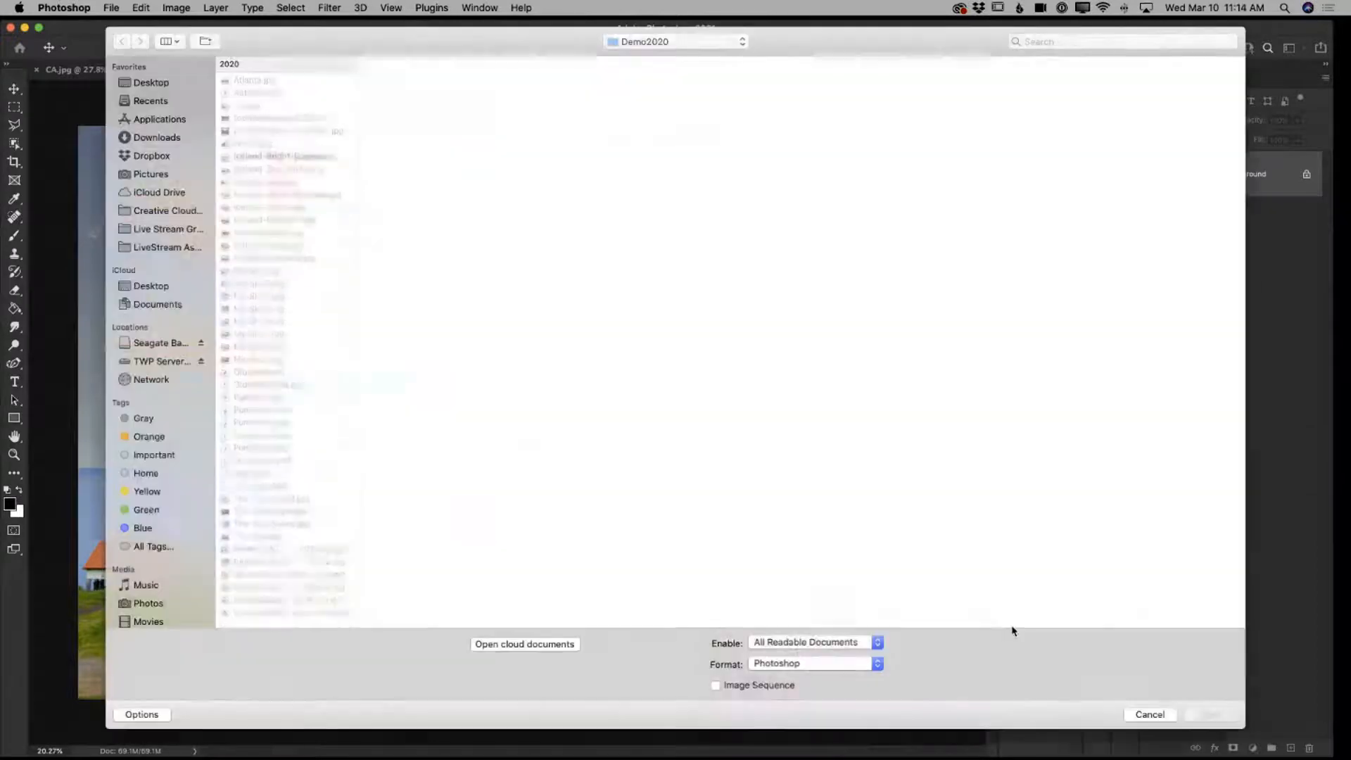
pyautogui.click(255, 333)
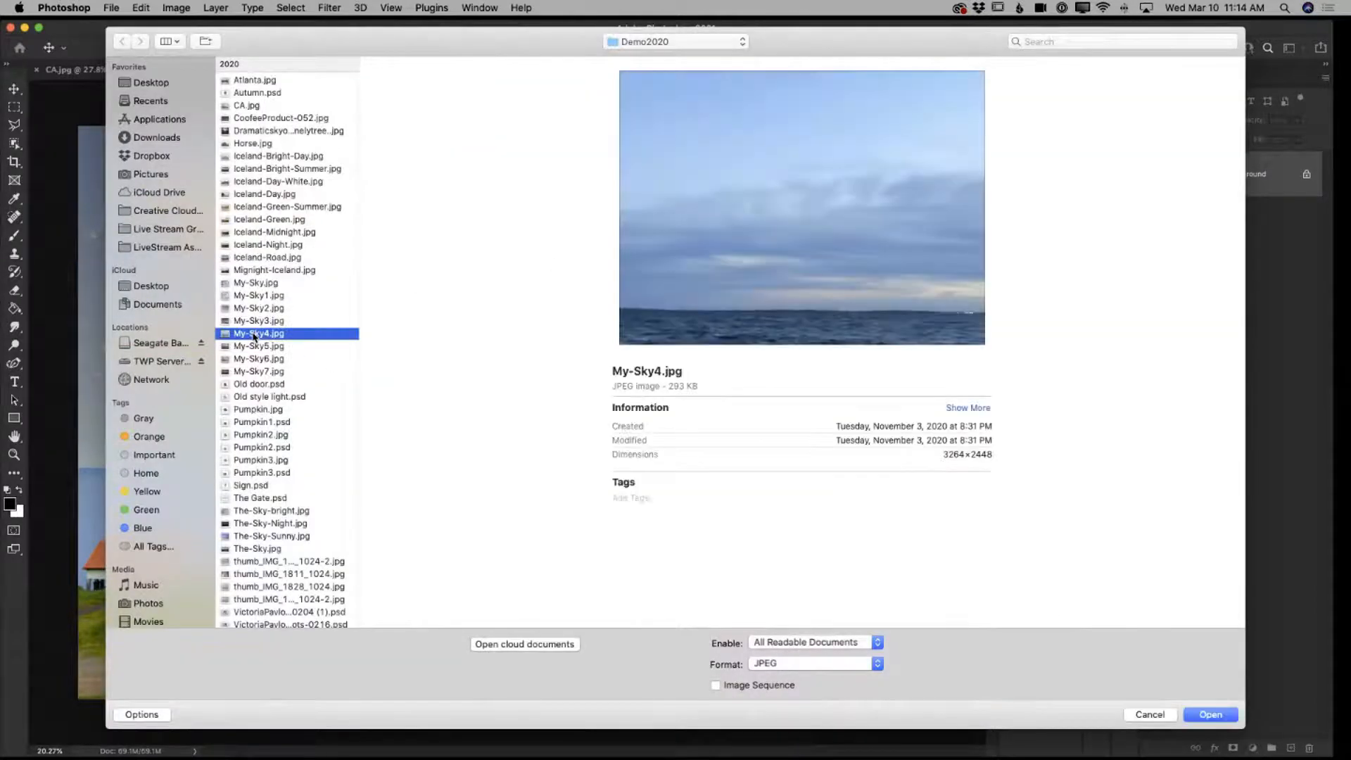
pyautogui.click(262, 308)
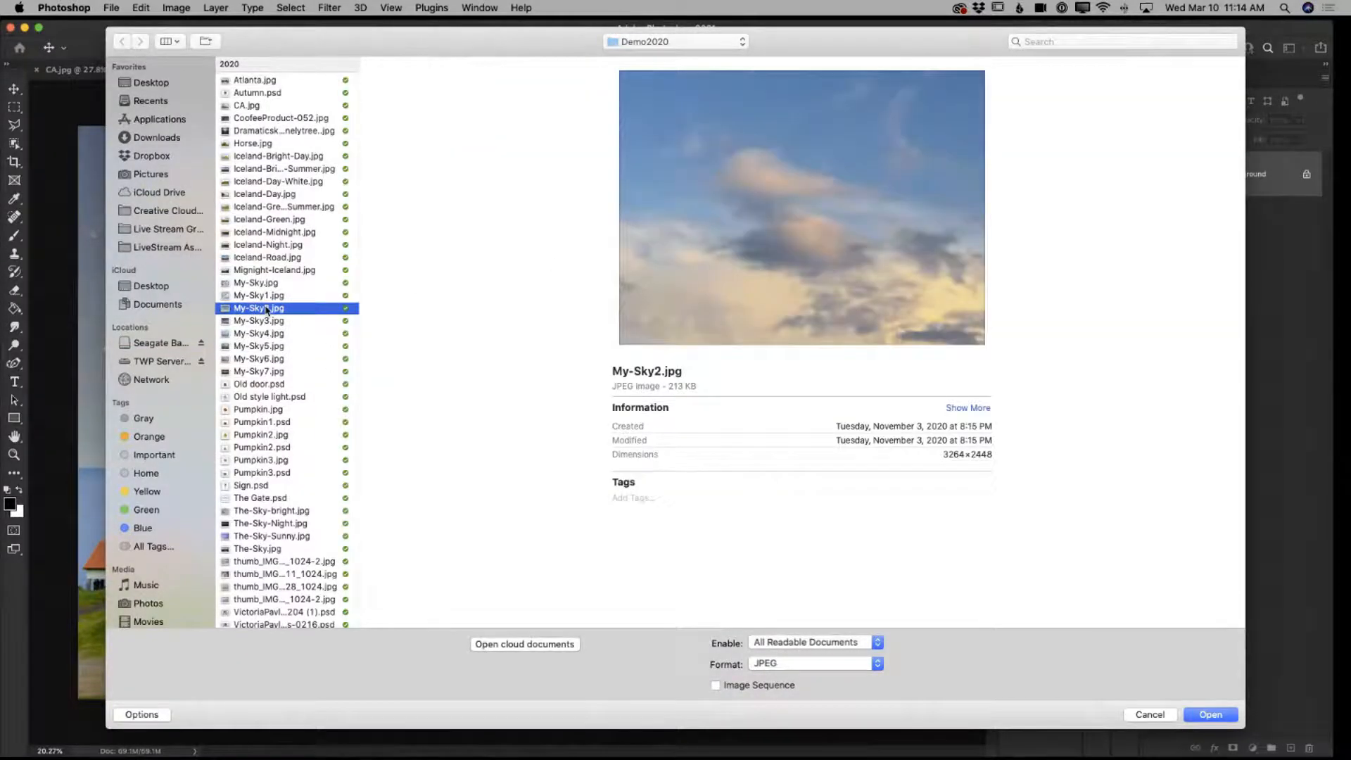
pyautogui.click(1209, 717)
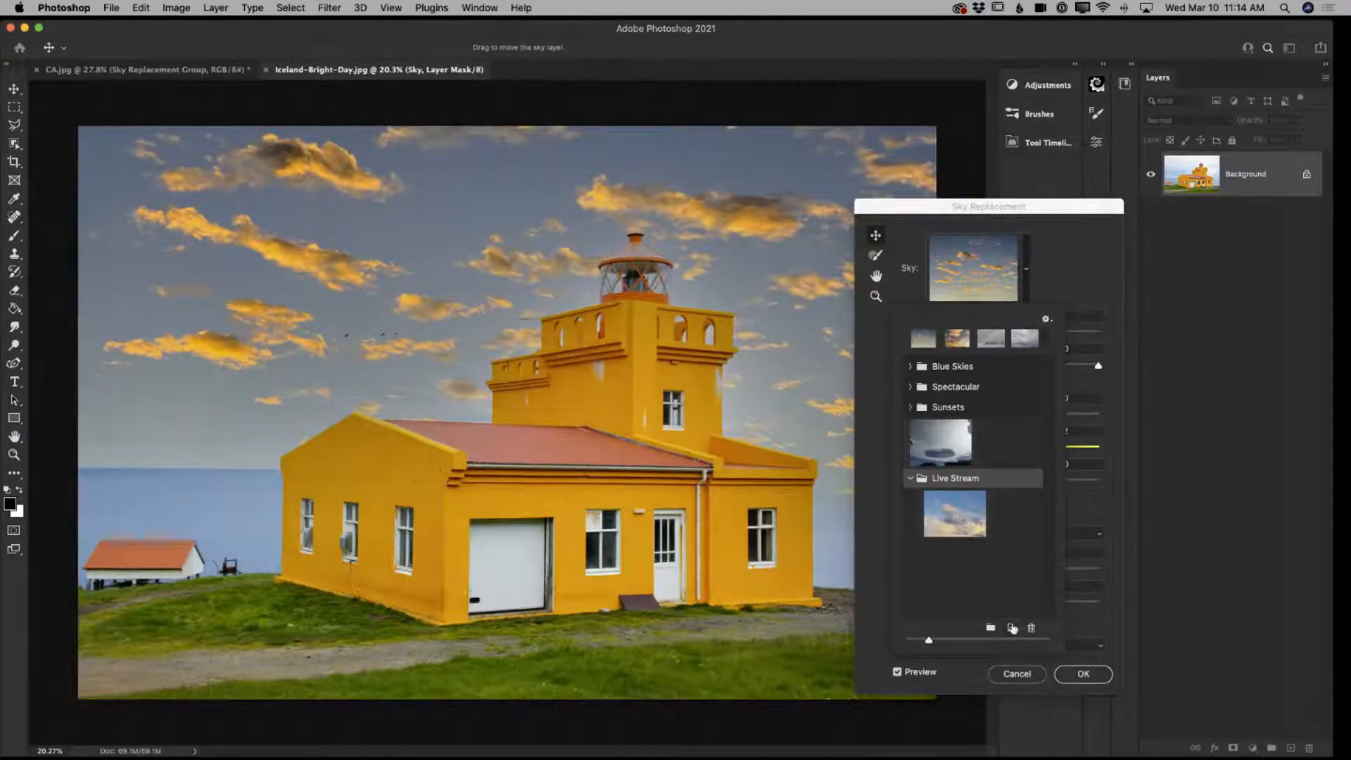
# Preview further My-Sky photos and import My-Sky.jpg into the Live Stream group as another sky preset
pyautogui.click(1011, 626)
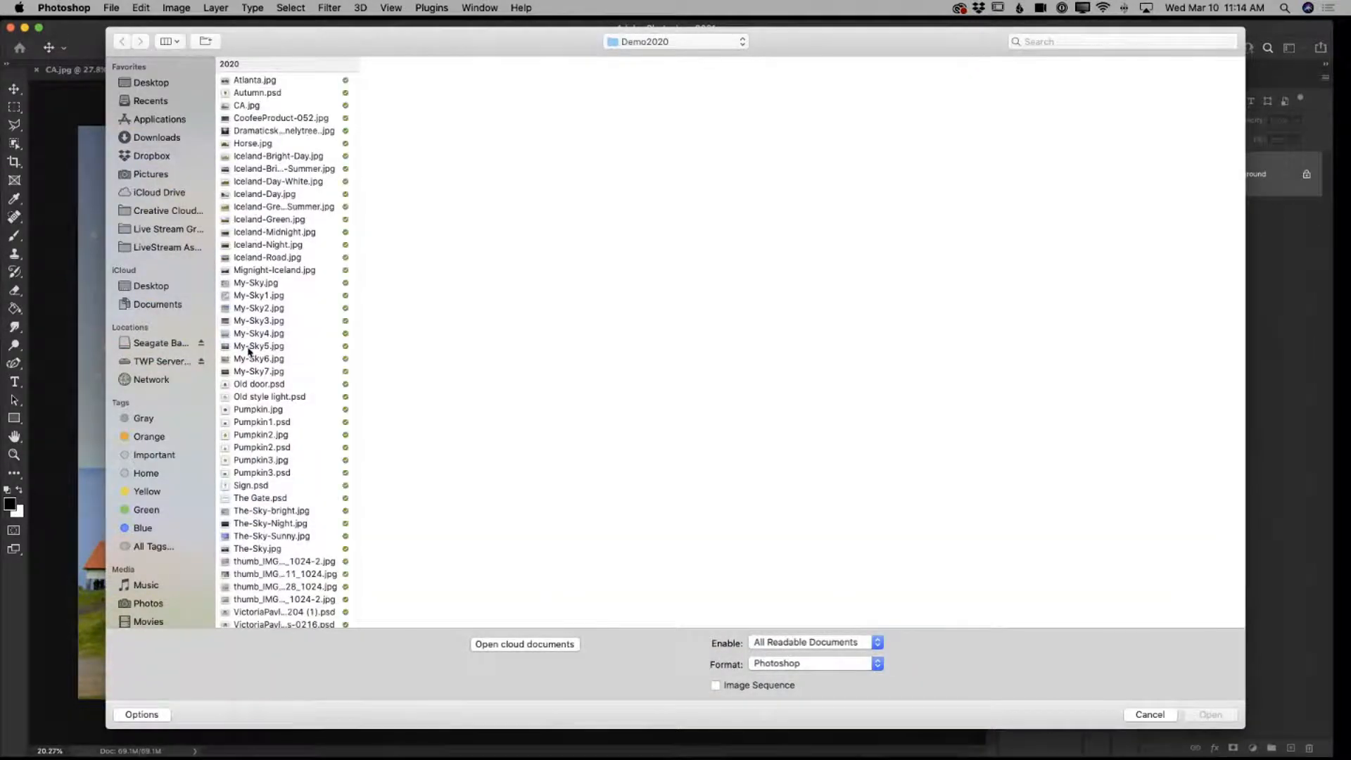
pyautogui.click(251, 372)
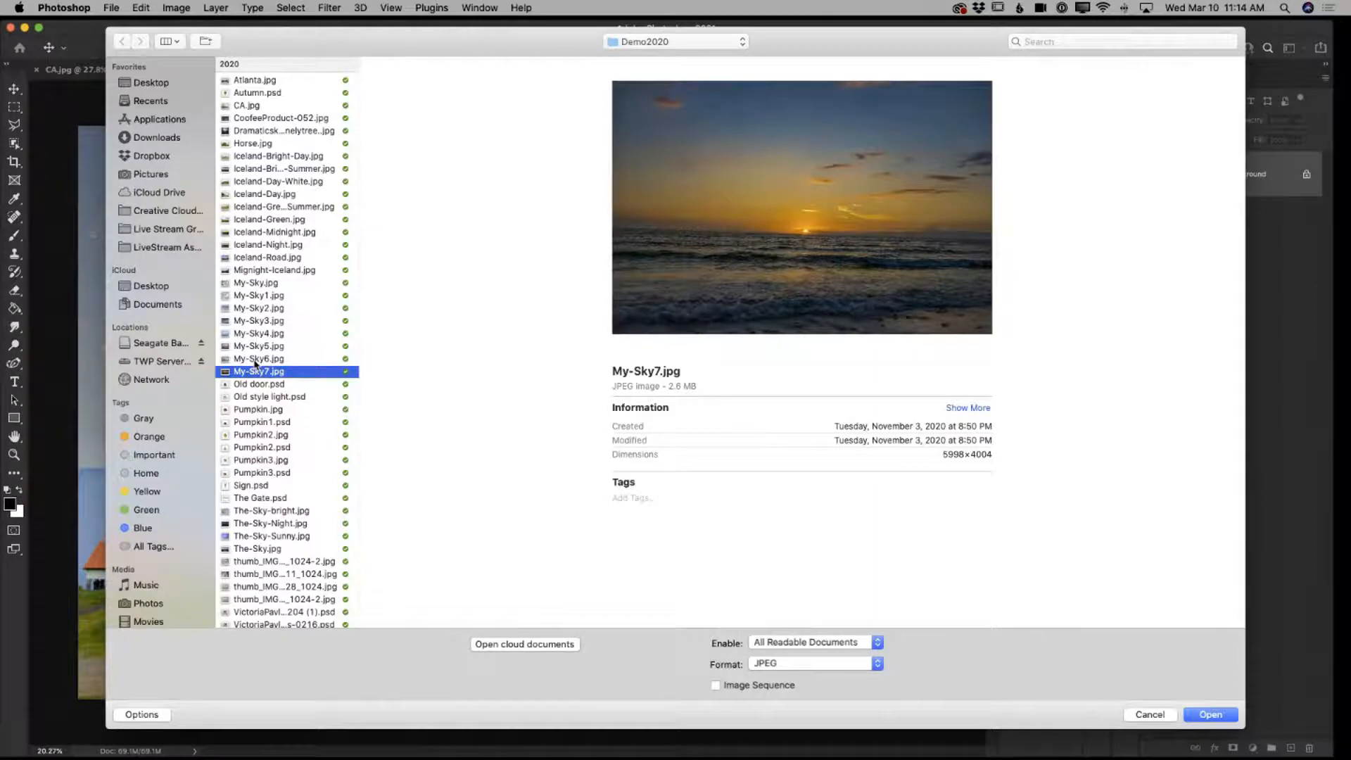
pyautogui.click(252, 334)
pyautogui.click(248, 348)
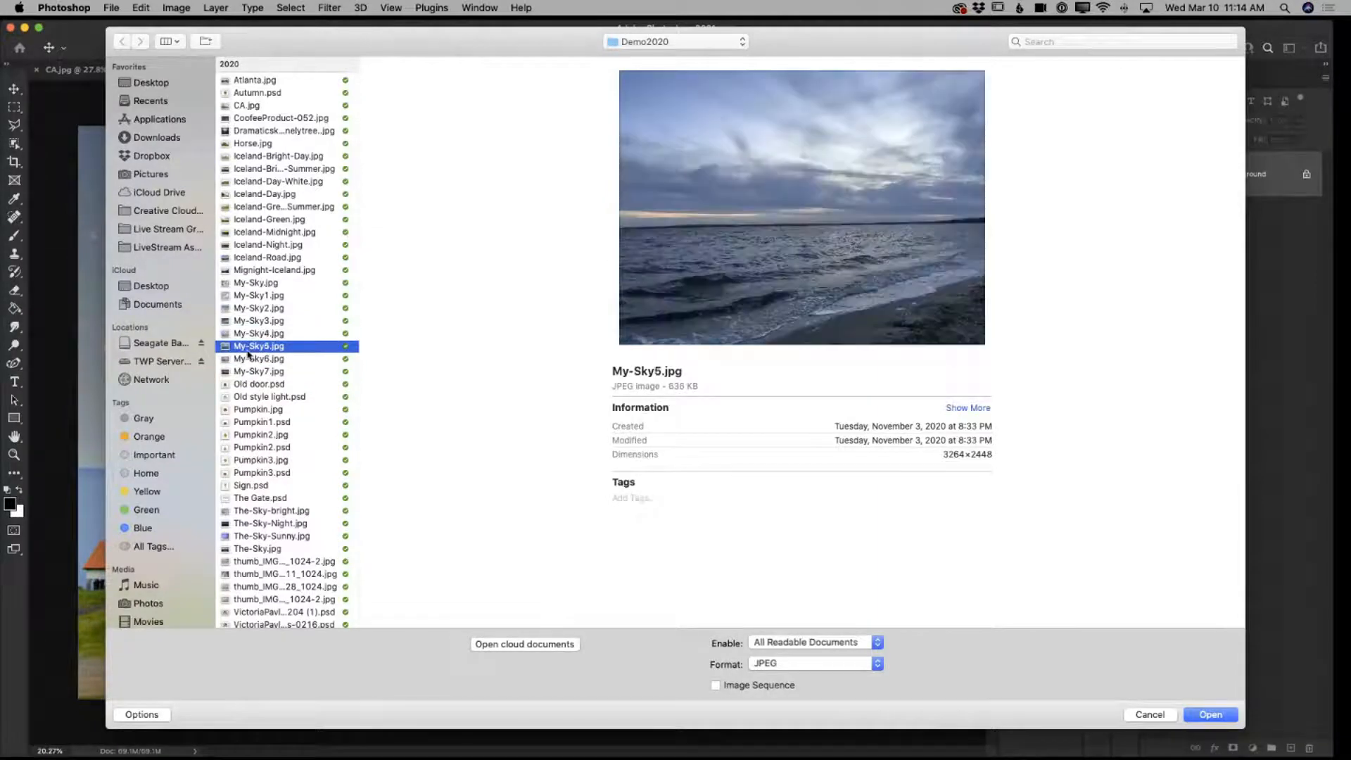
pyautogui.click(257, 283)
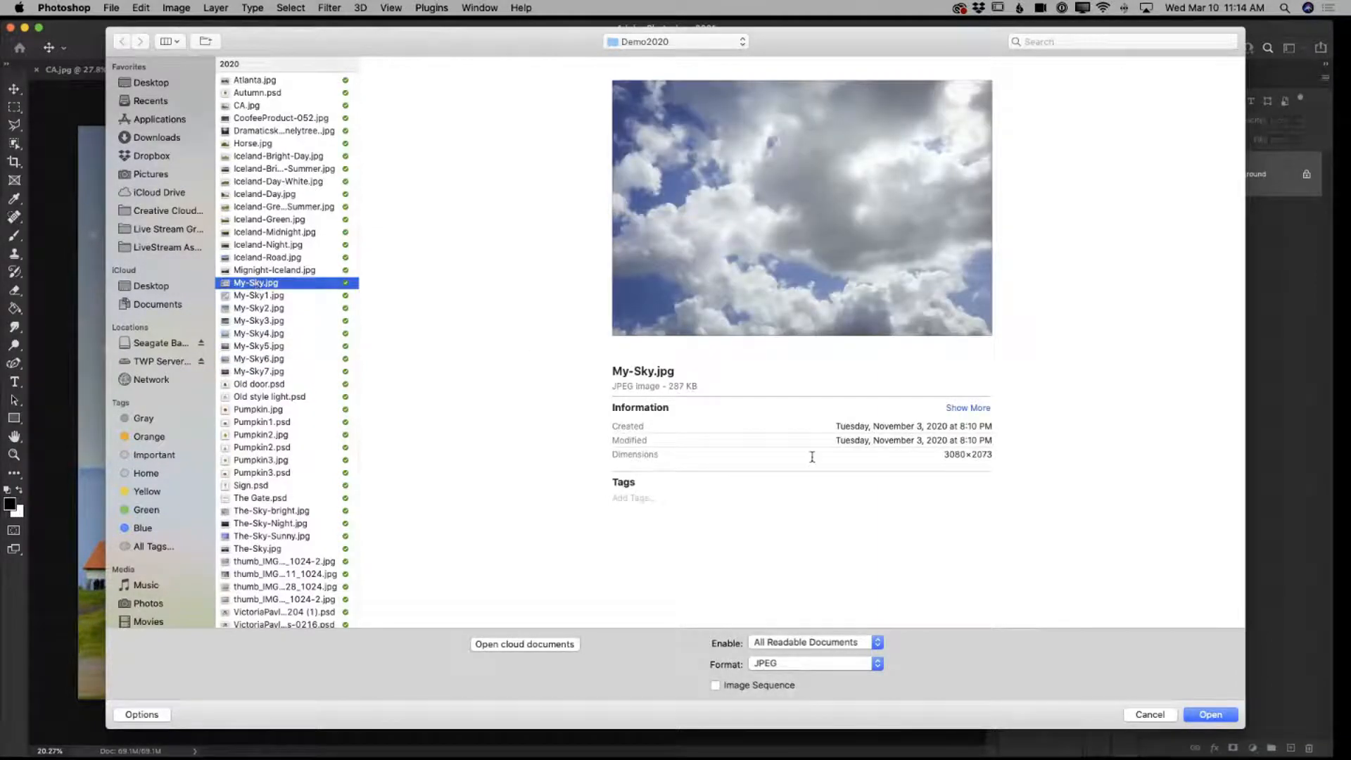
pyautogui.click(1209, 714)
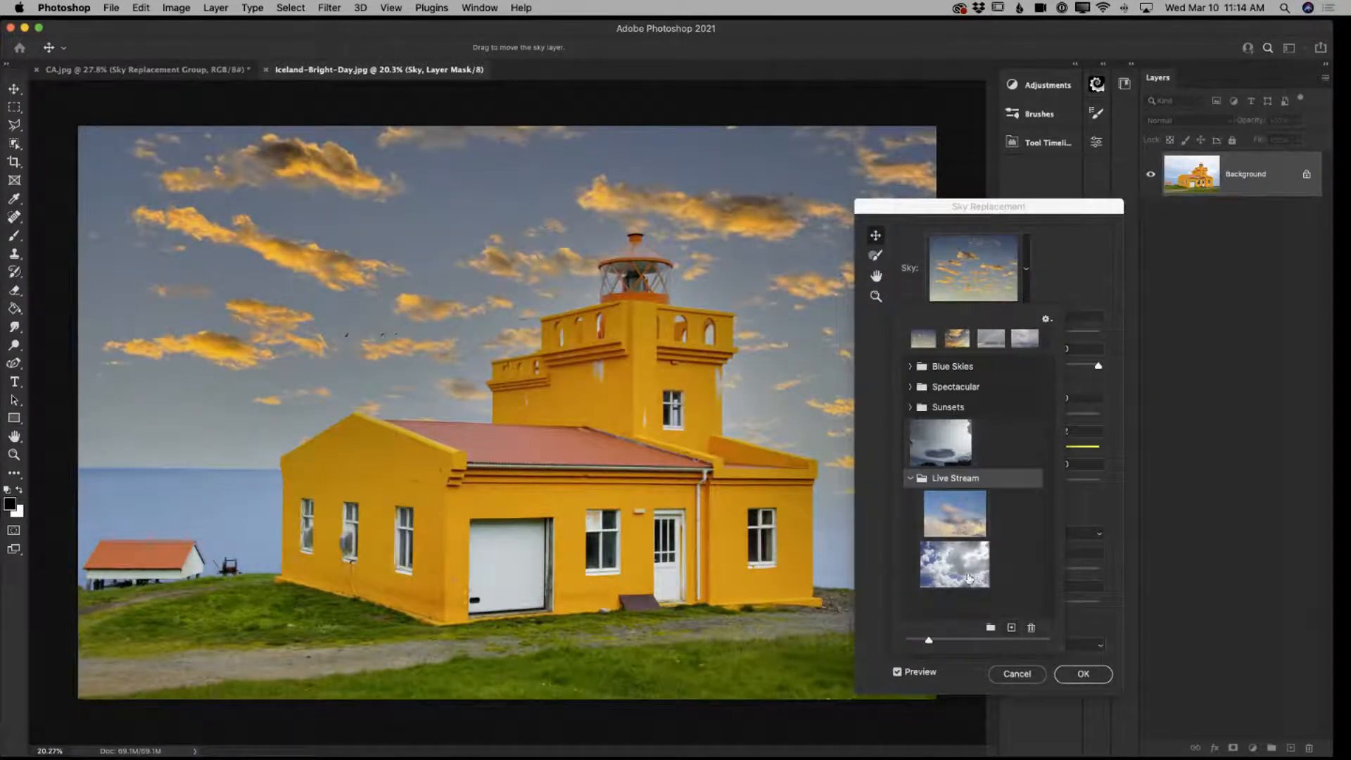
# Replace the lighthouse sky with the My-Sky2 preset, using Shift Edge 4 and Brightness -22, output to New Layers
pyautogui.click(957, 515)
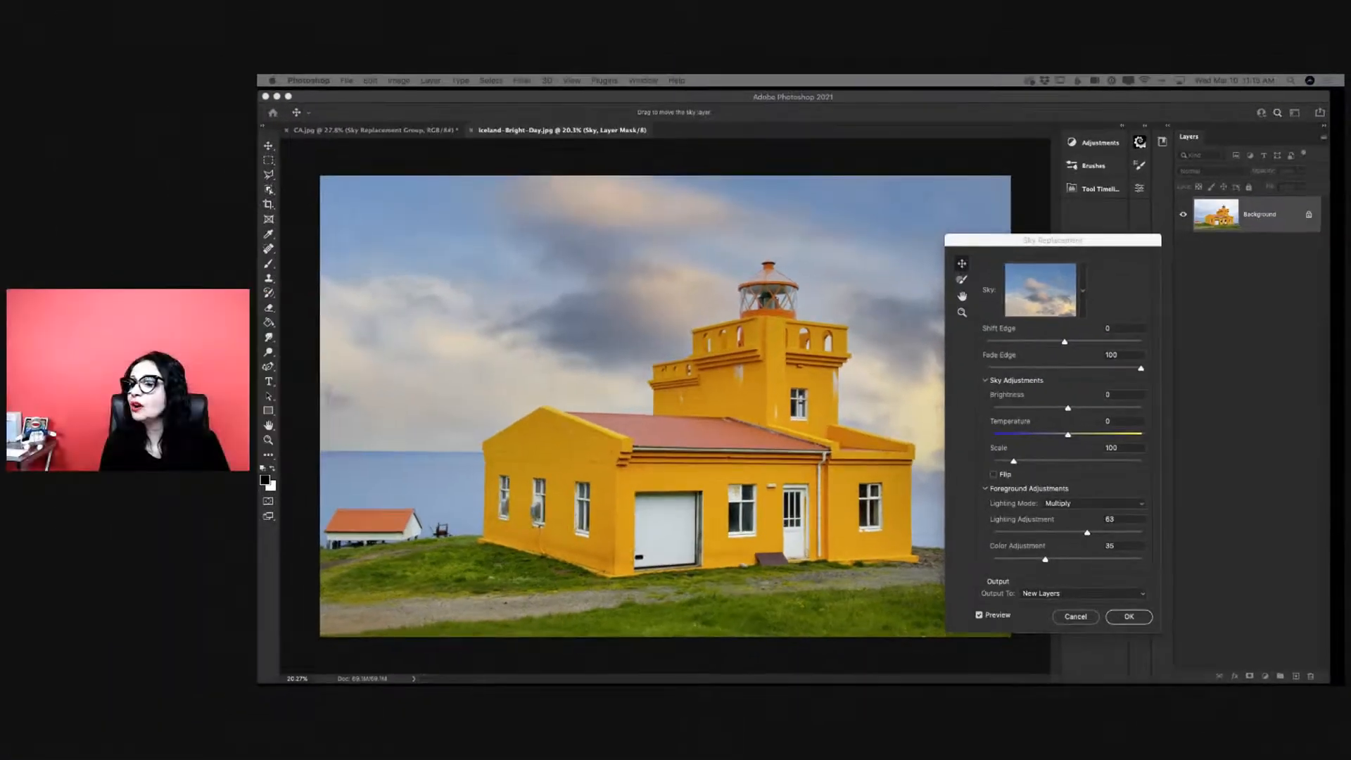
pyautogui.click(1013, 249)
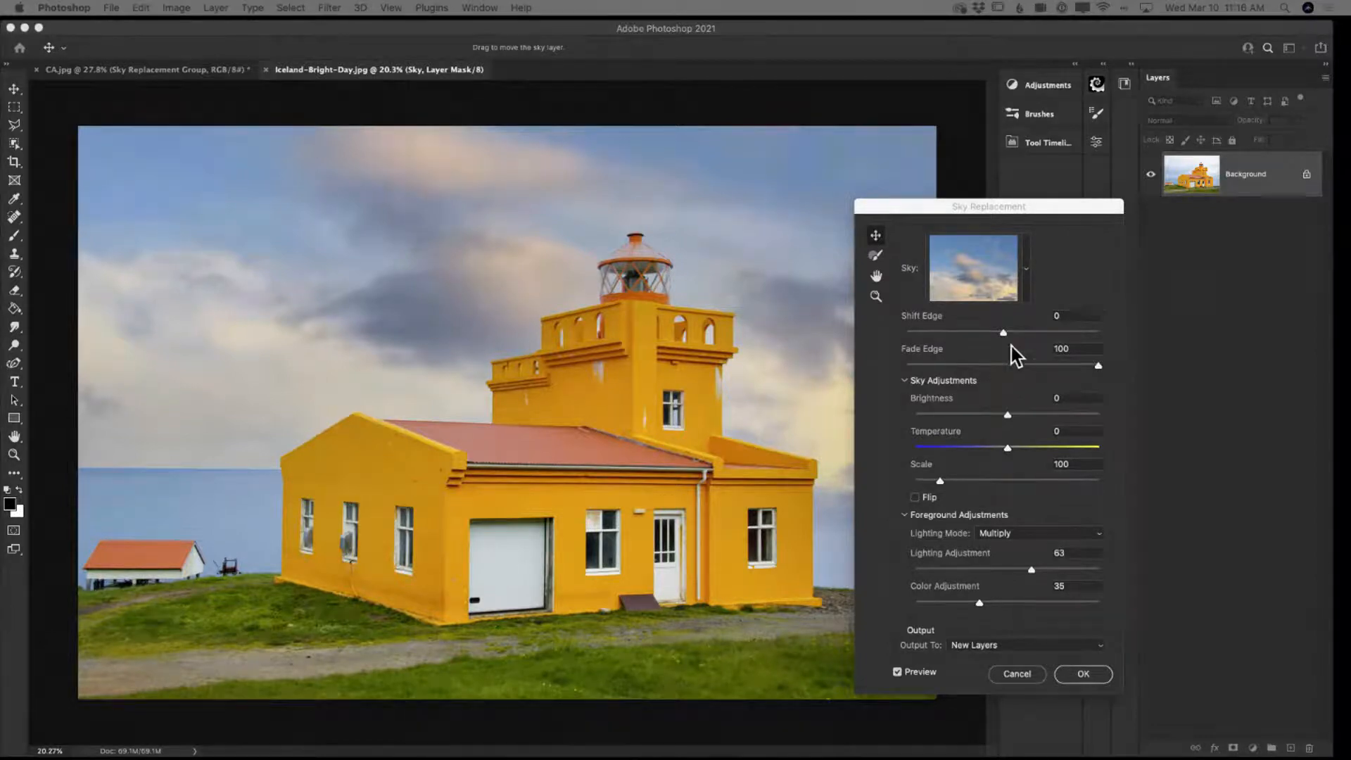
pyautogui.click(1002, 330)
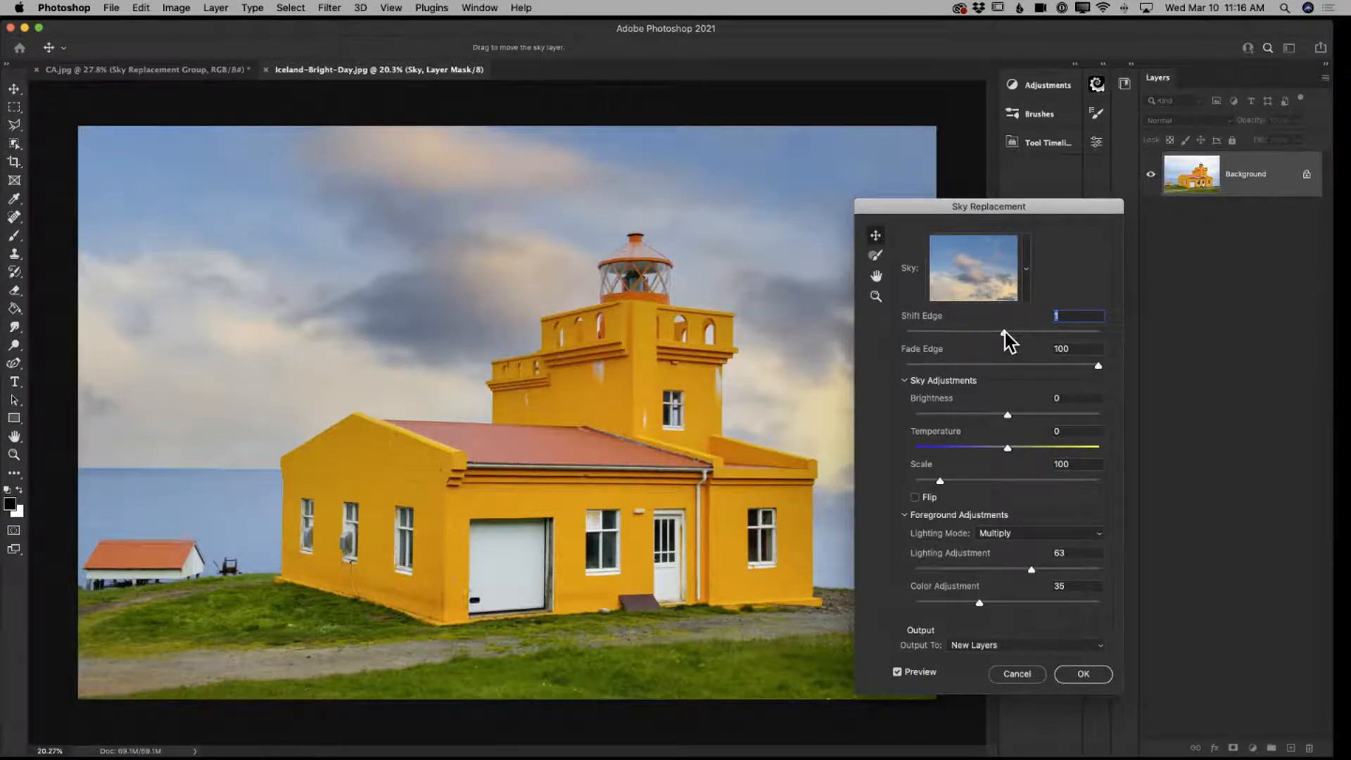
pyautogui.moveTo(1010, 332); pyautogui.dragTo(1007, 332)
pyautogui.moveTo(1007, 415); pyautogui.dragTo(986, 415)
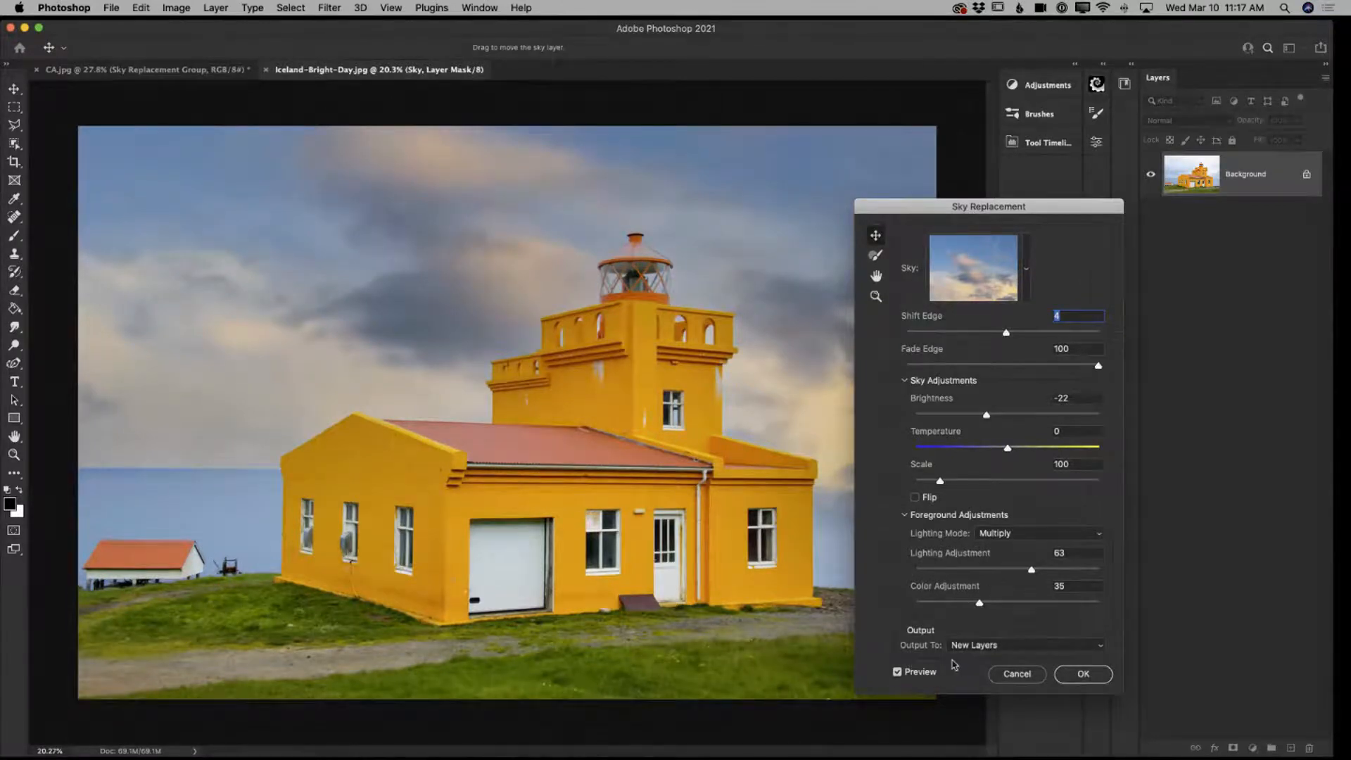
pyautogui.click(1081, 675)
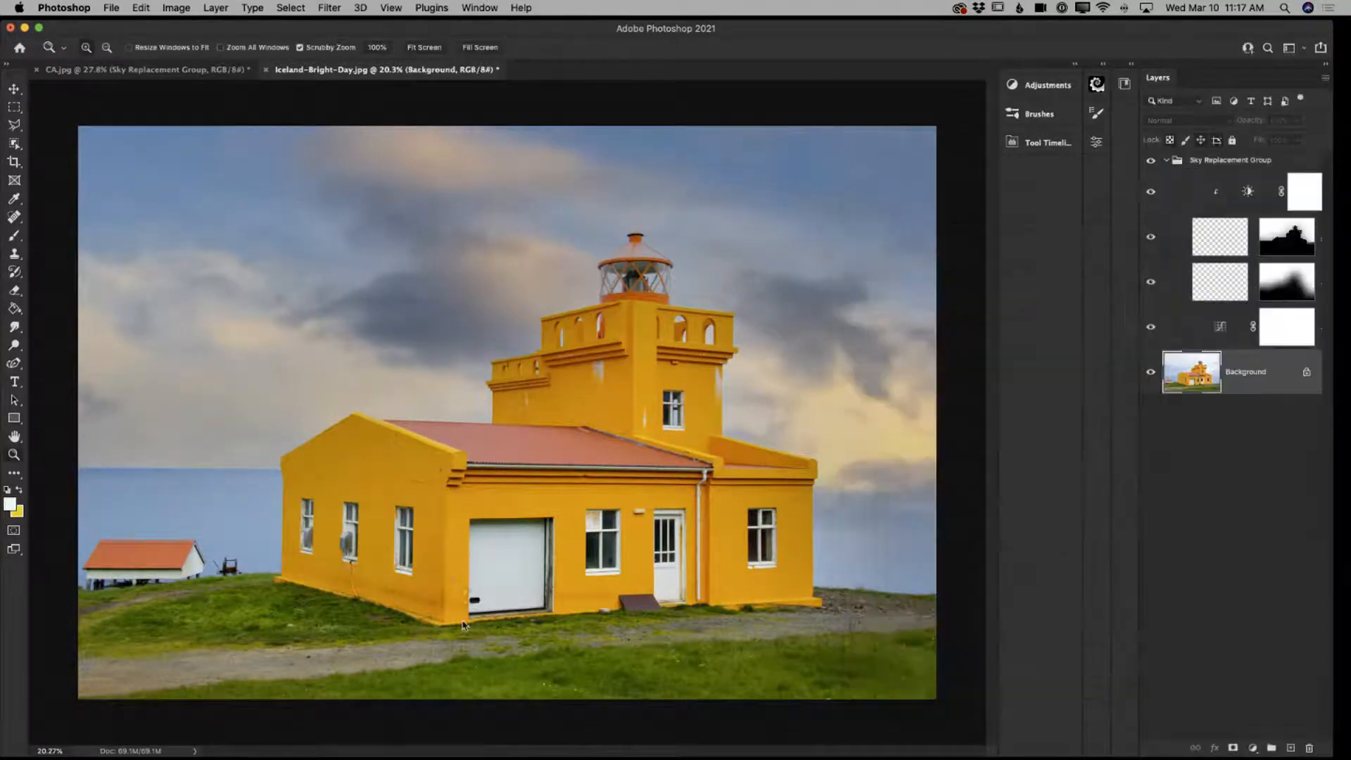
# Collapse the Sky Replacement Group and set its opacity to 70%
pyautogui.click(1207, 162)
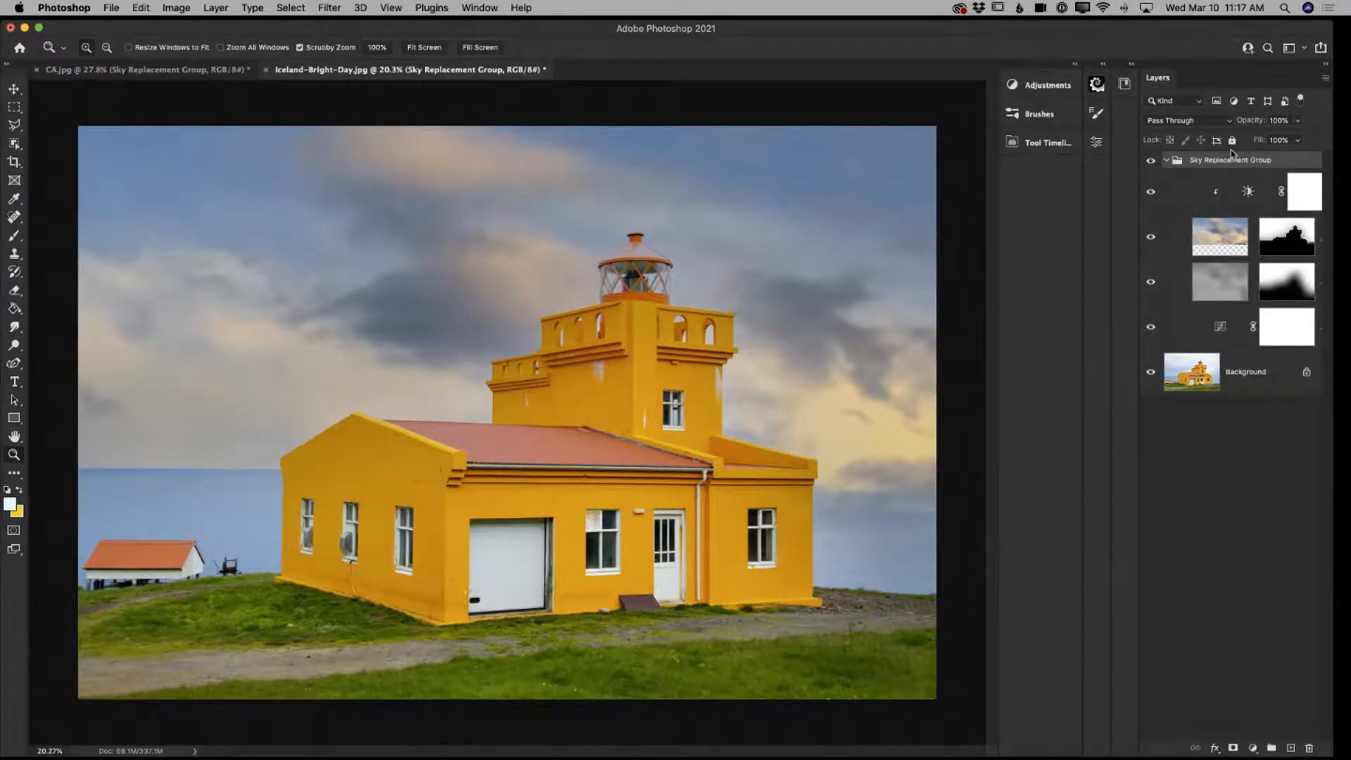
pyautogui.click(1165, 162)
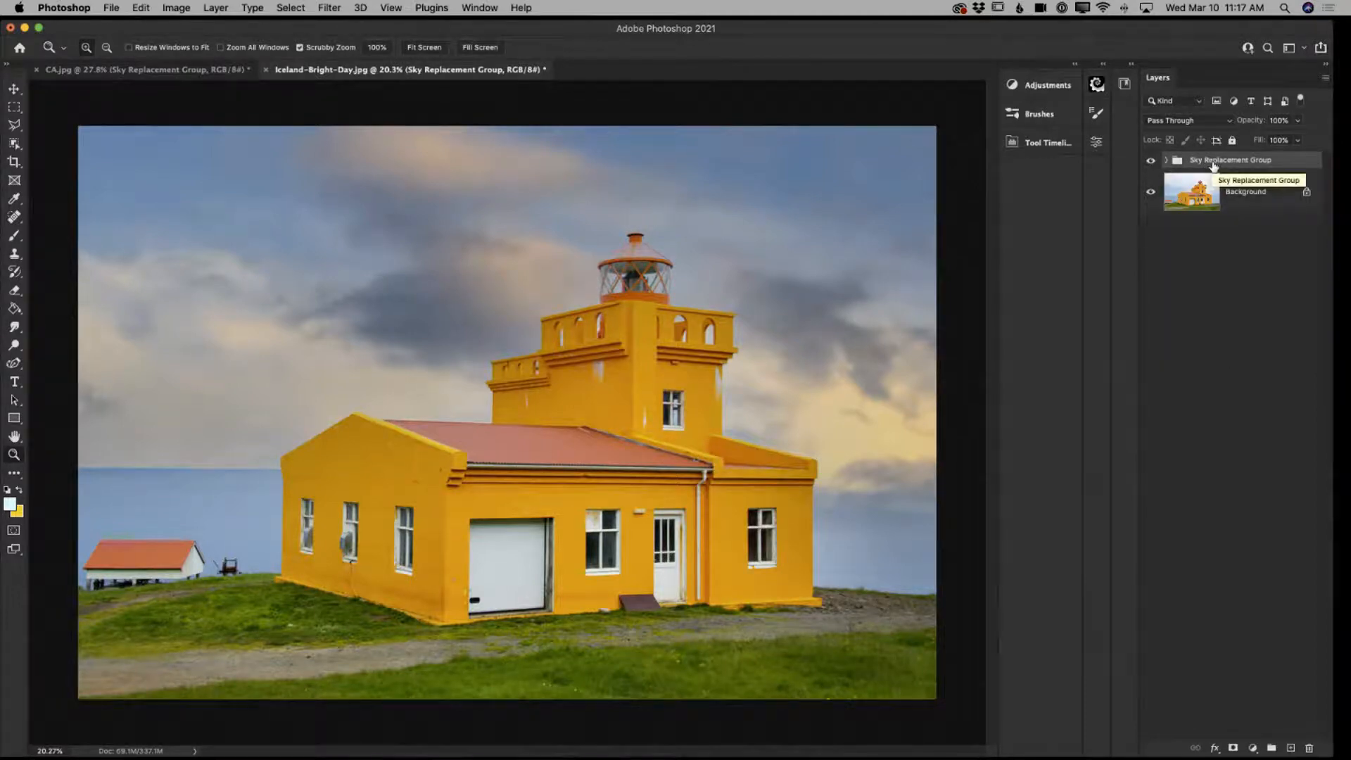
pyautogui.click(1297, 140)
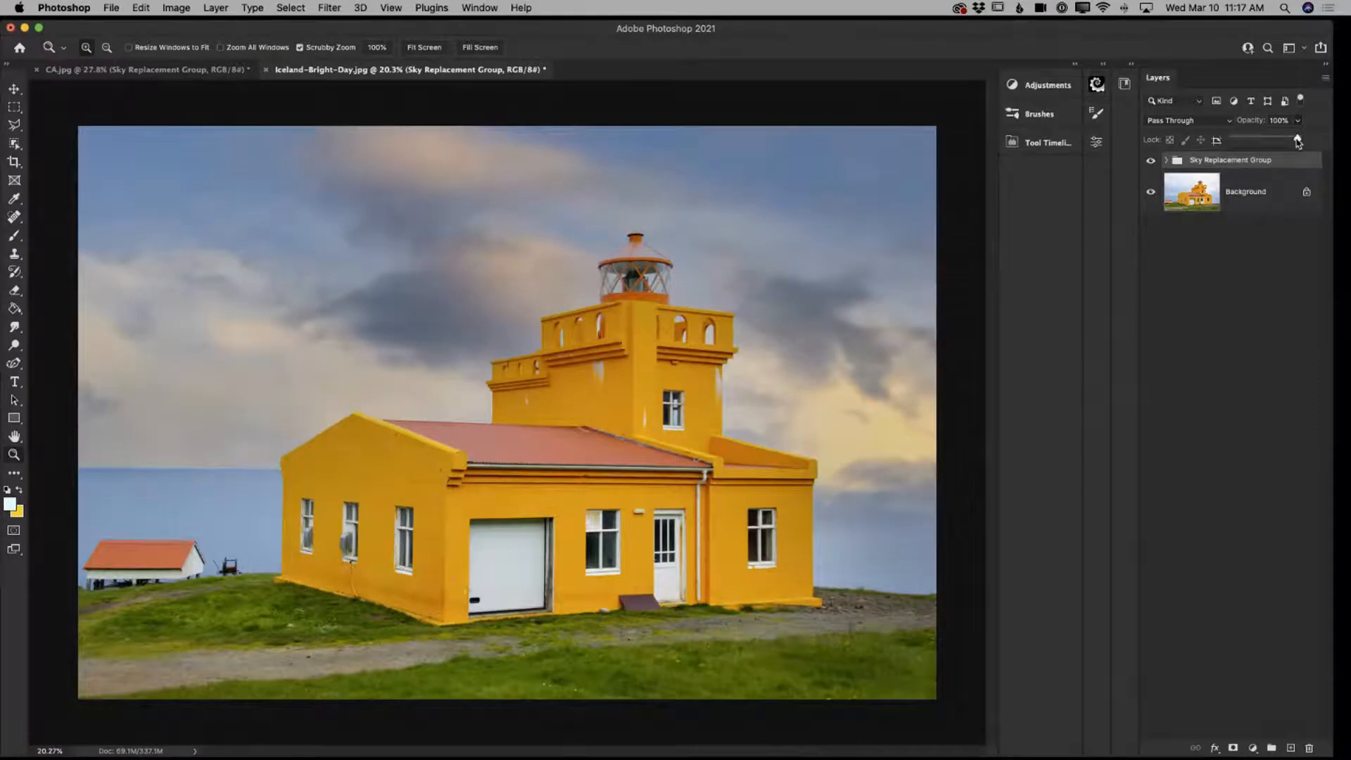
pyautogui.moveTo(1297, 140); pyautogui.dragTo(1287, 141)
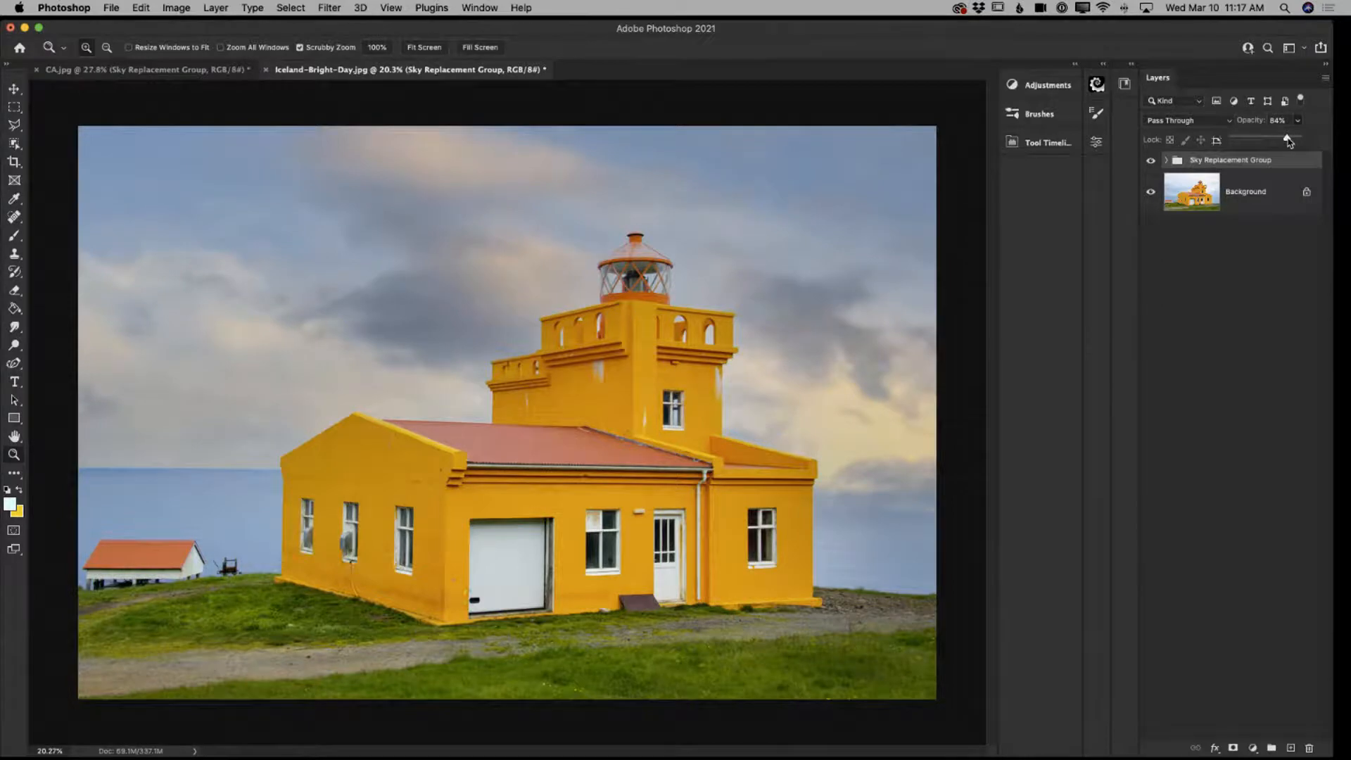
pyautogui.moveTo(1288, 141); pyautogui.dragTo(1280, 142)
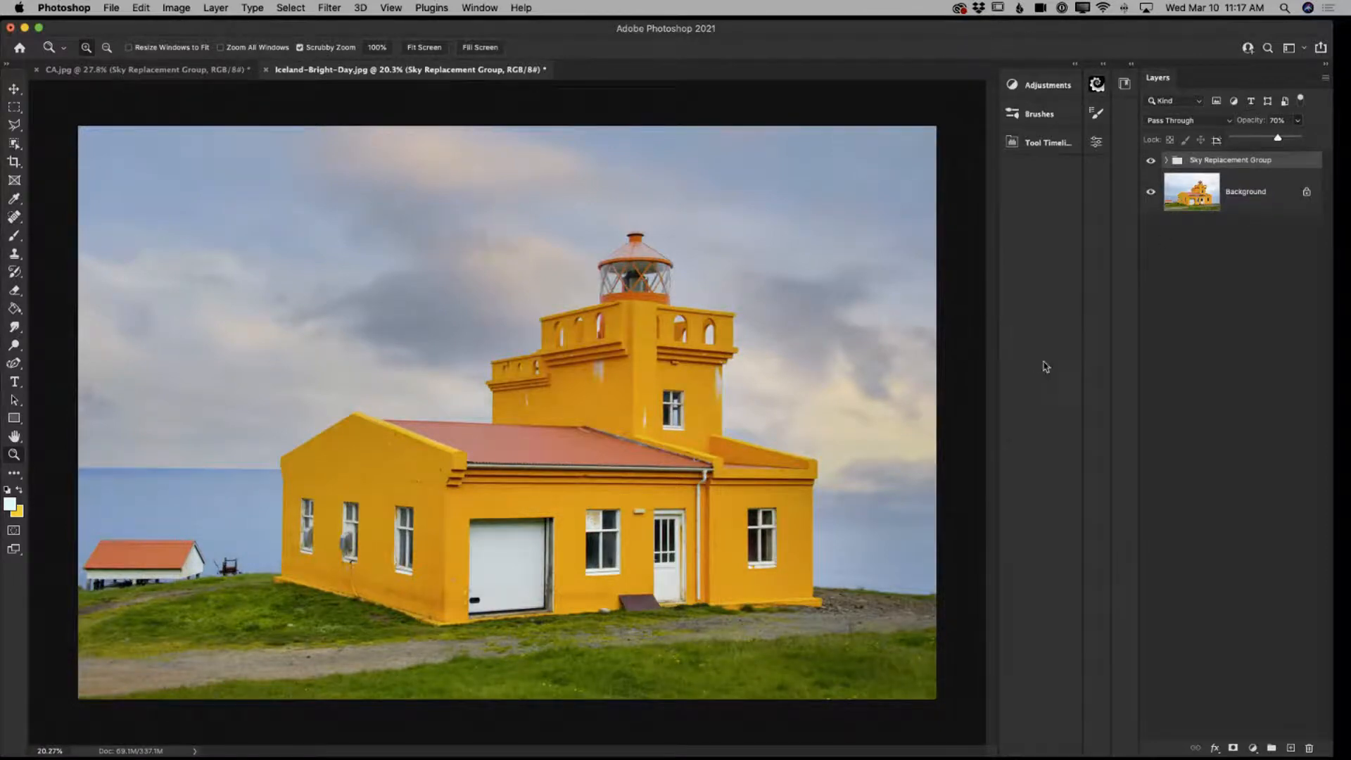
# Preview the photos in the Demo2020 folder and open Iceland-Midnight.jpg
pyautogui.click(113, 7)
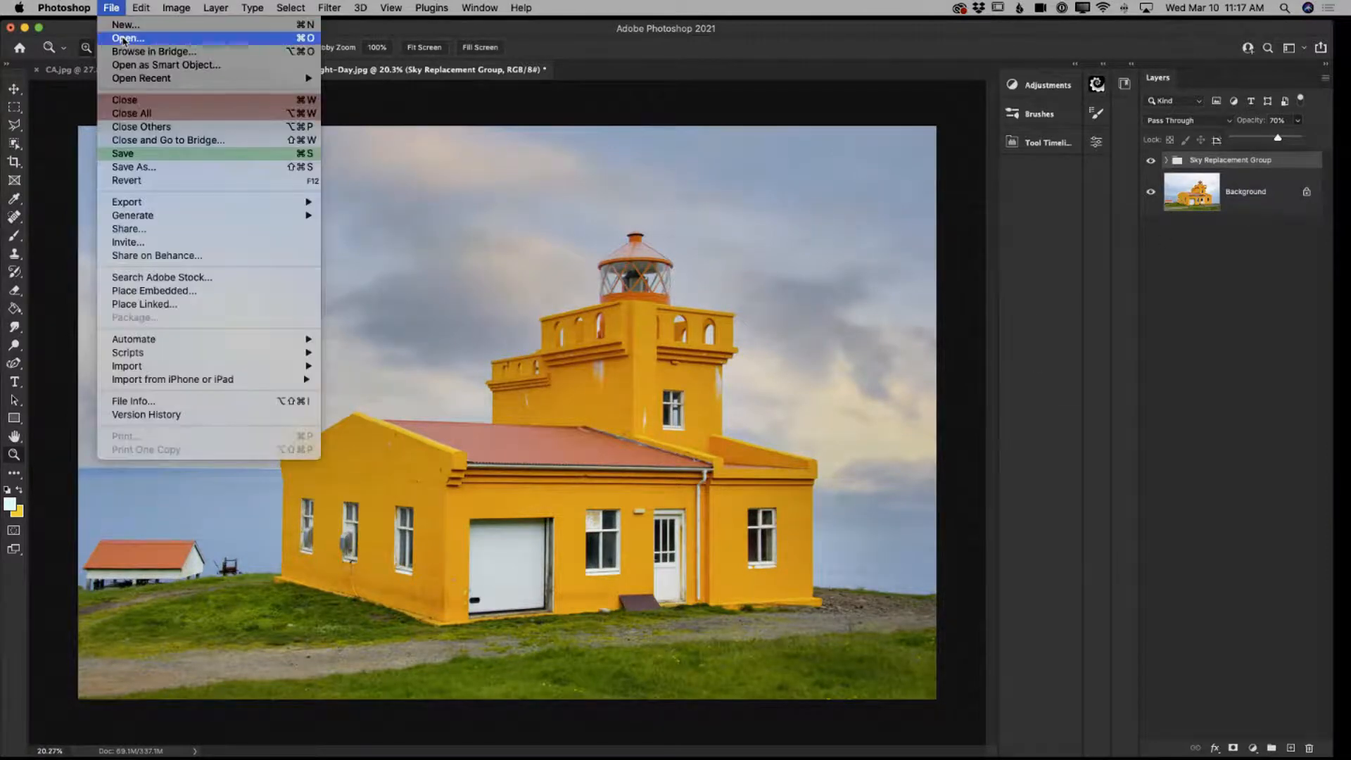
pyautogui.click(124, 40)
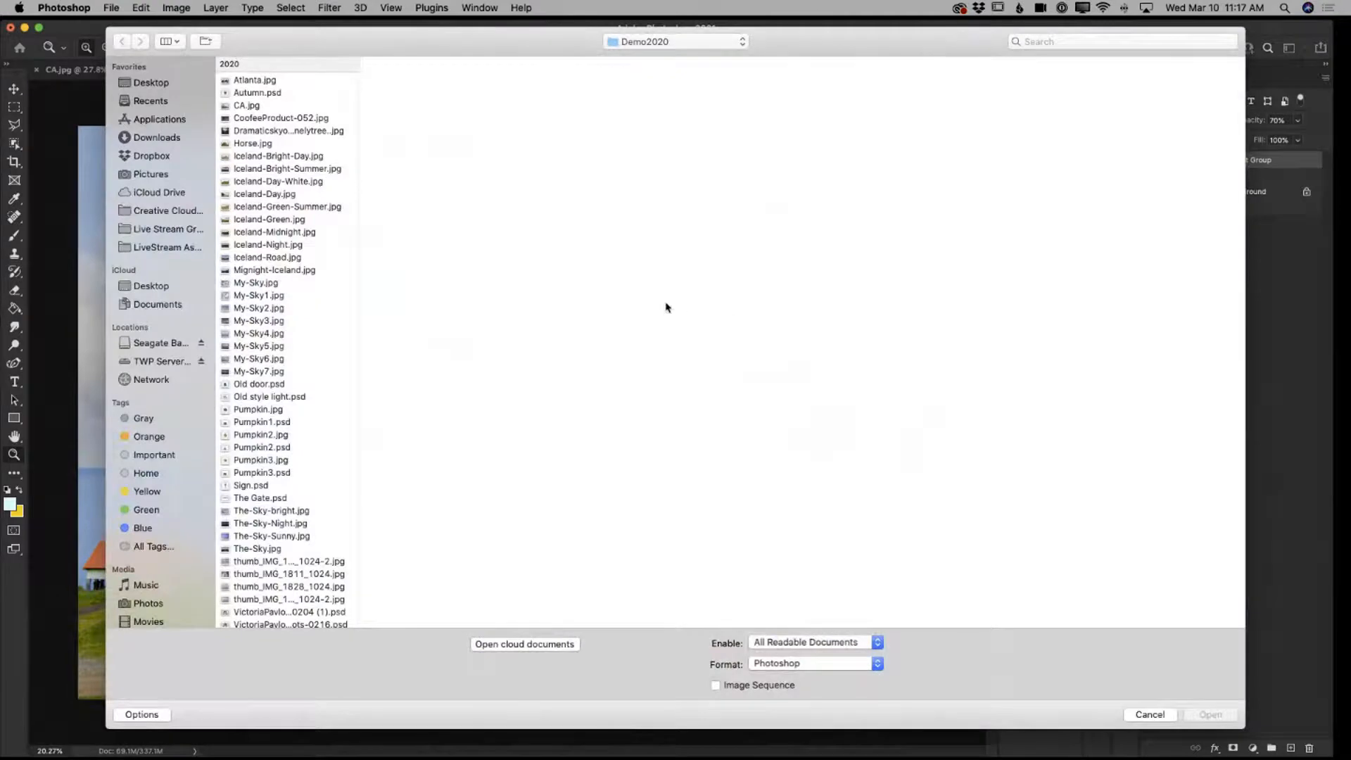
pyautogui.click(254, 221)
pyautogui.click(261, 207)
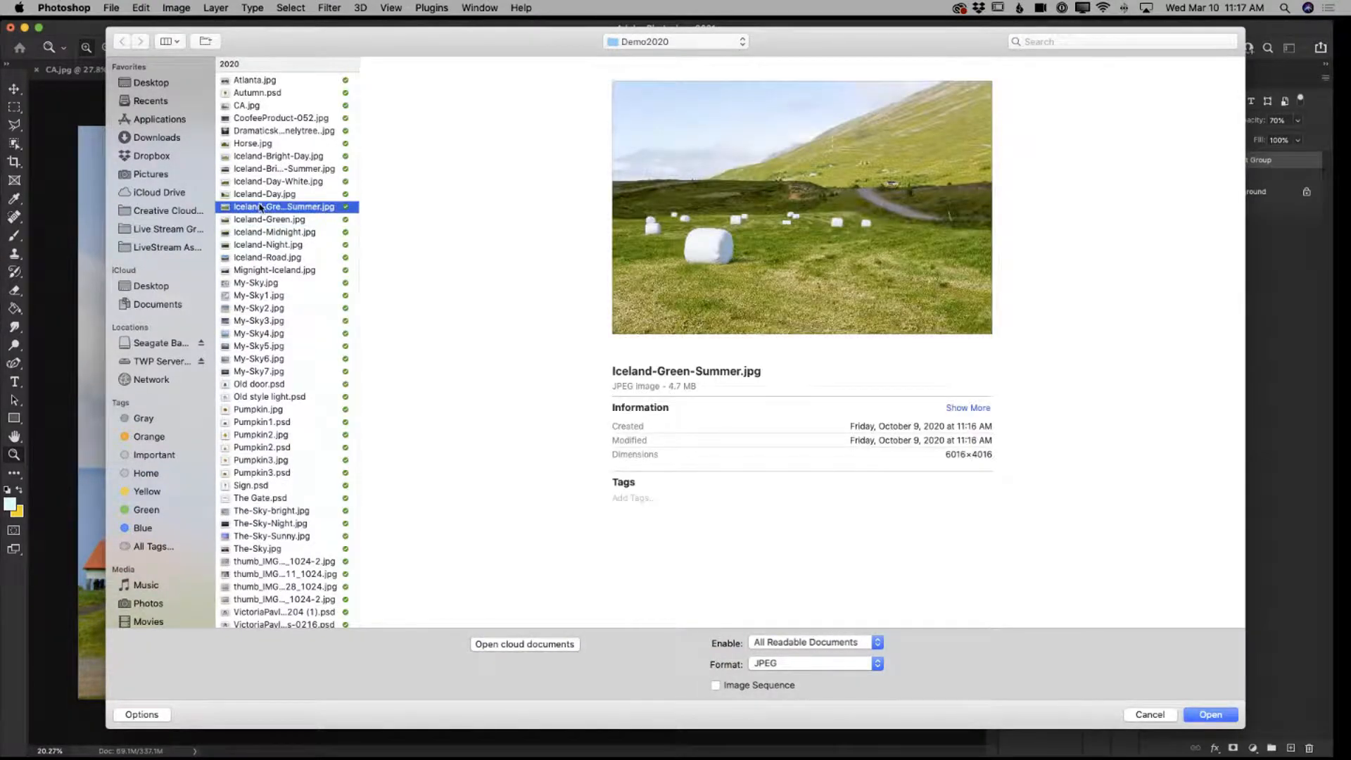
pyautogui.click(260, 182)
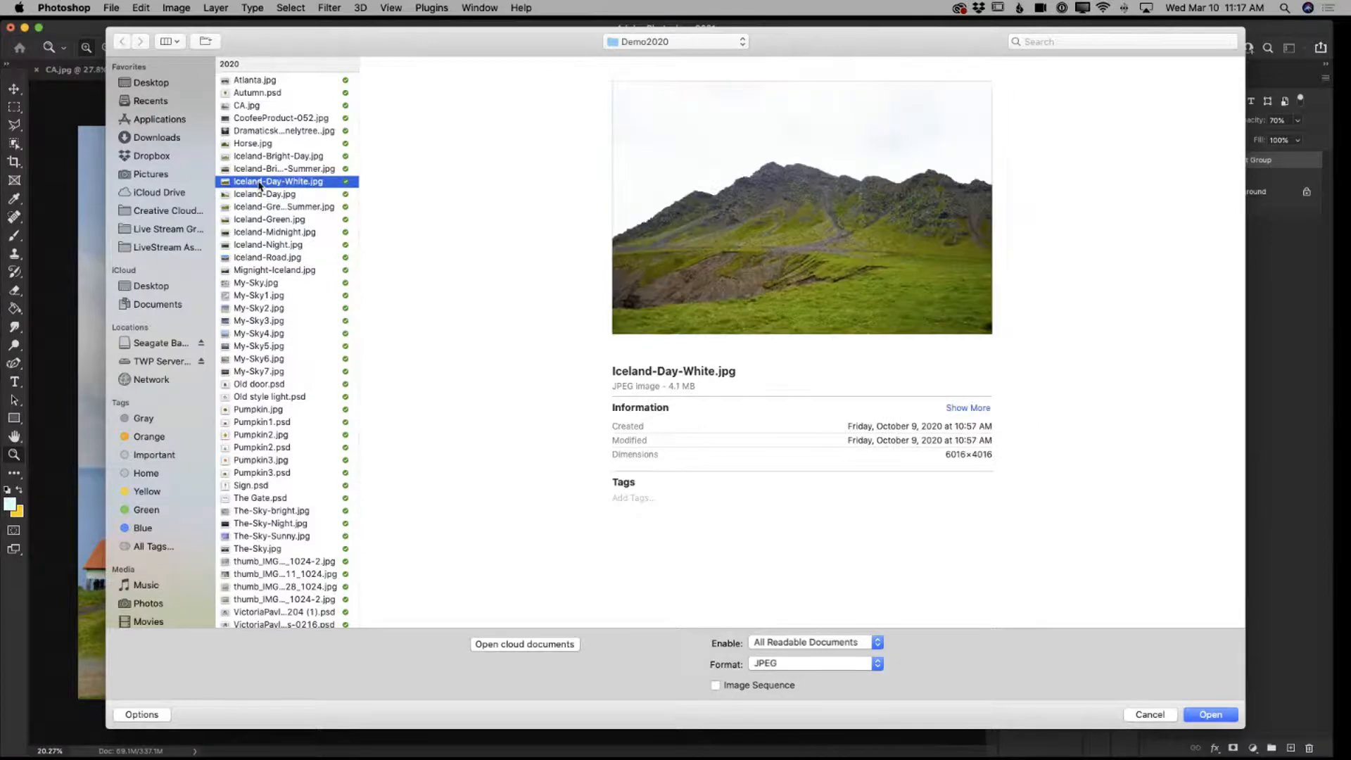
pyautogui.click(268, 156)
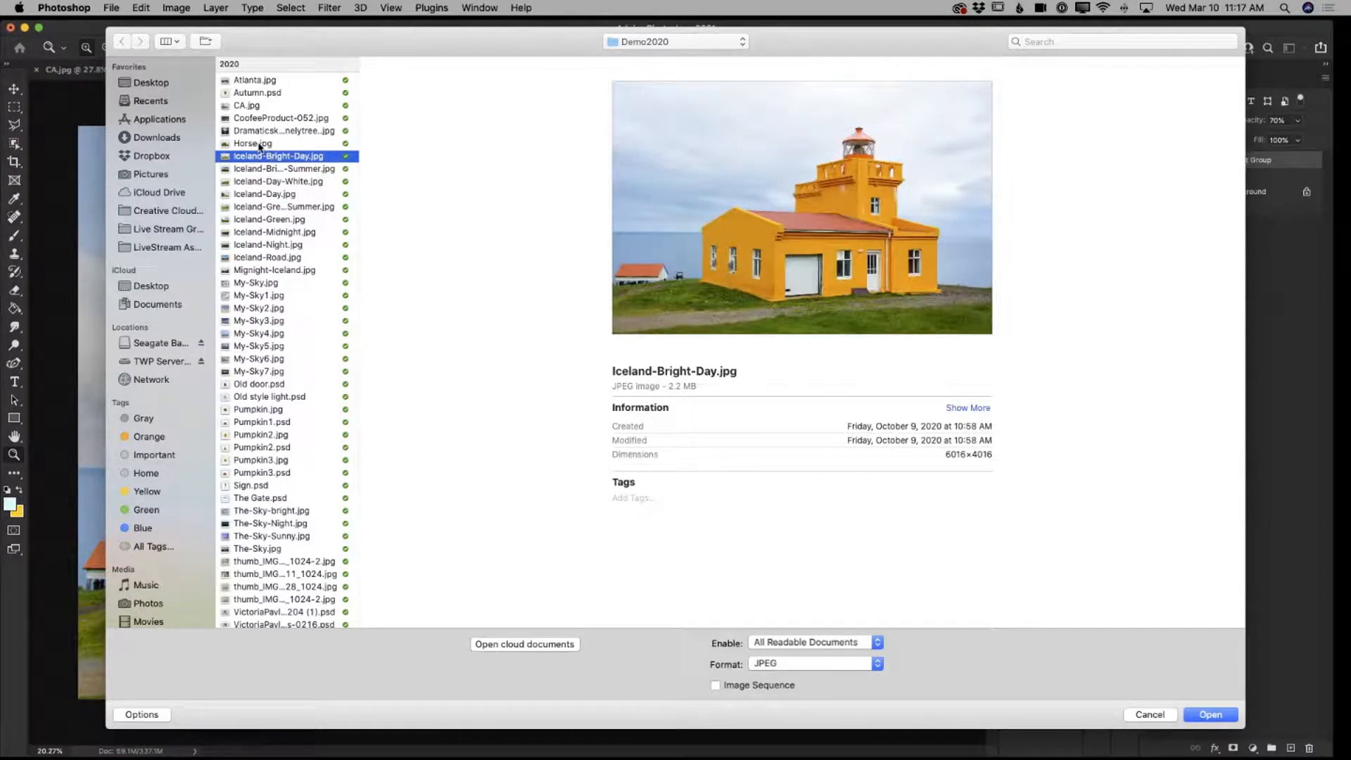
pyautogui.click(260, 144)
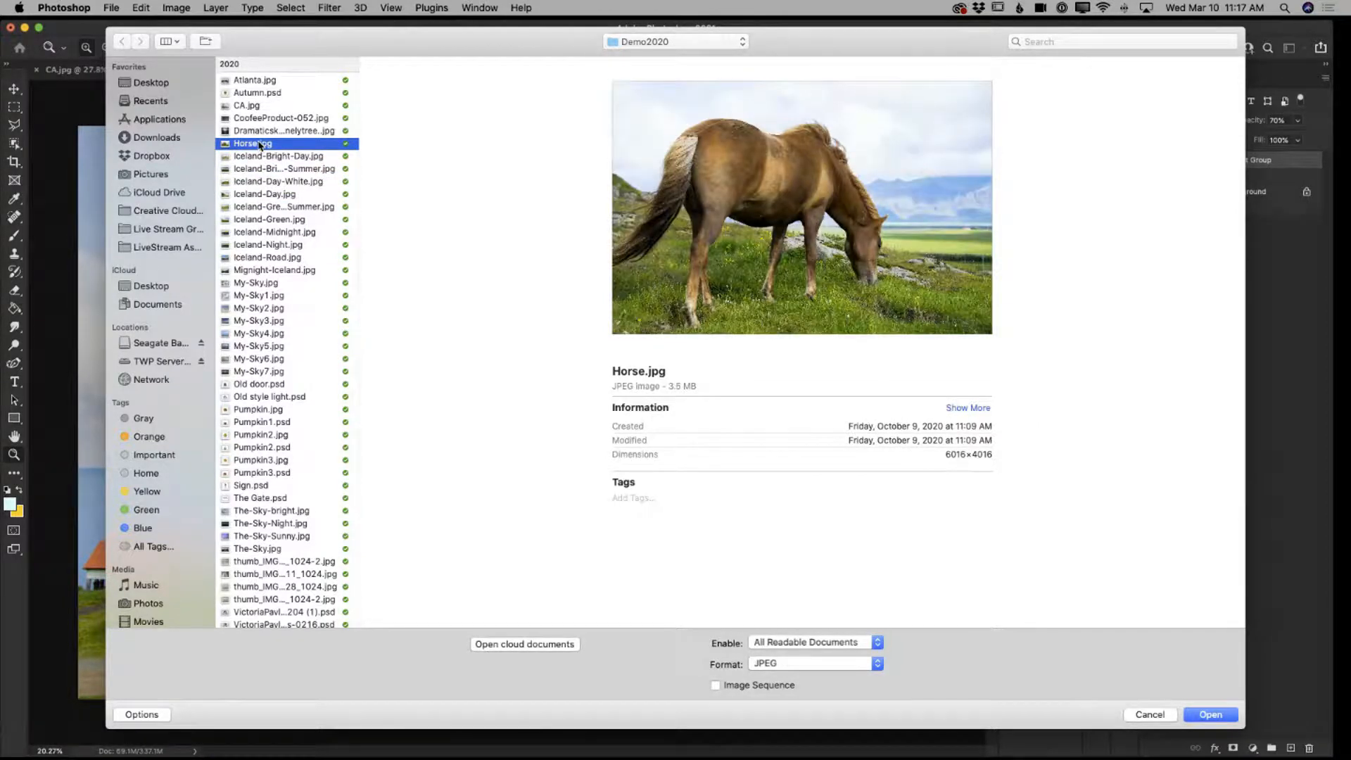
pyautogui.click(255, 106)
pyautogui.click(257, 94)
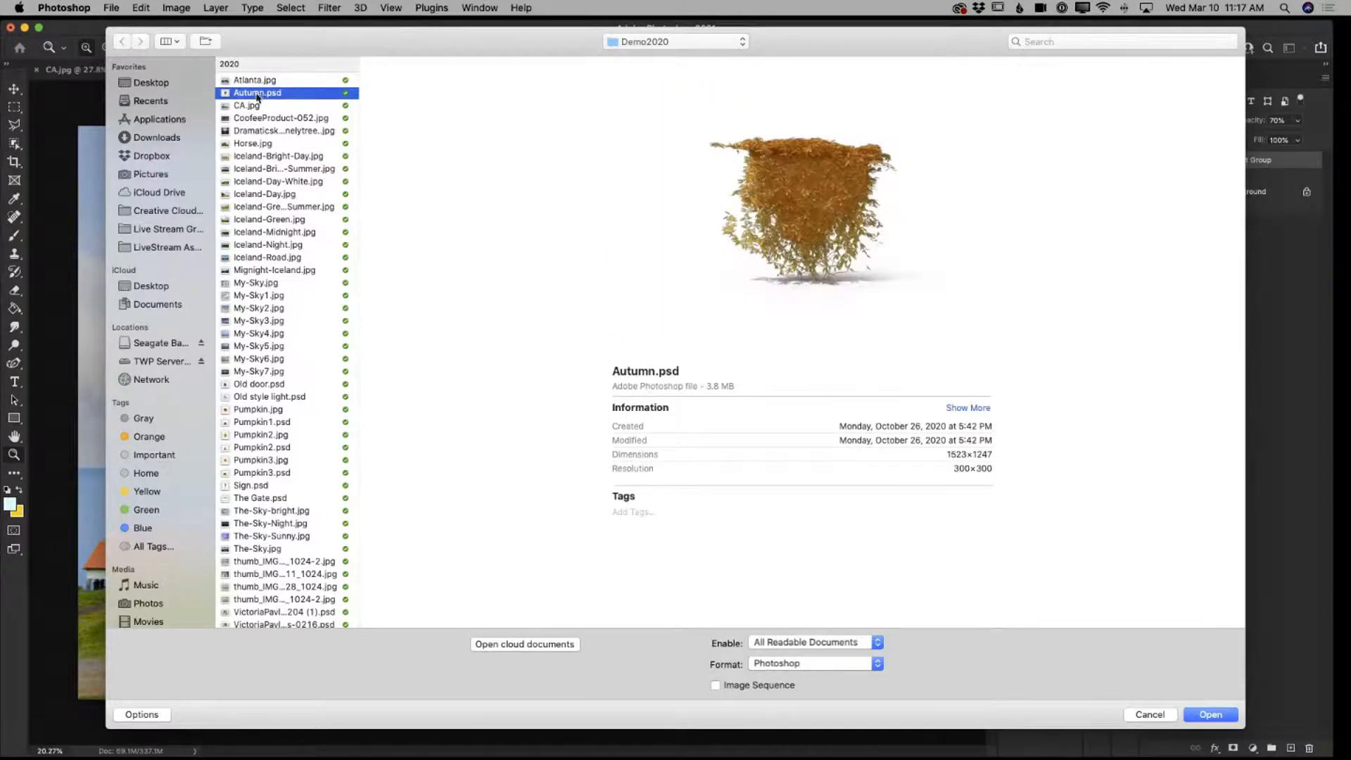
pyautogui.click(275, 160)
pyautogui.click(266, 197)
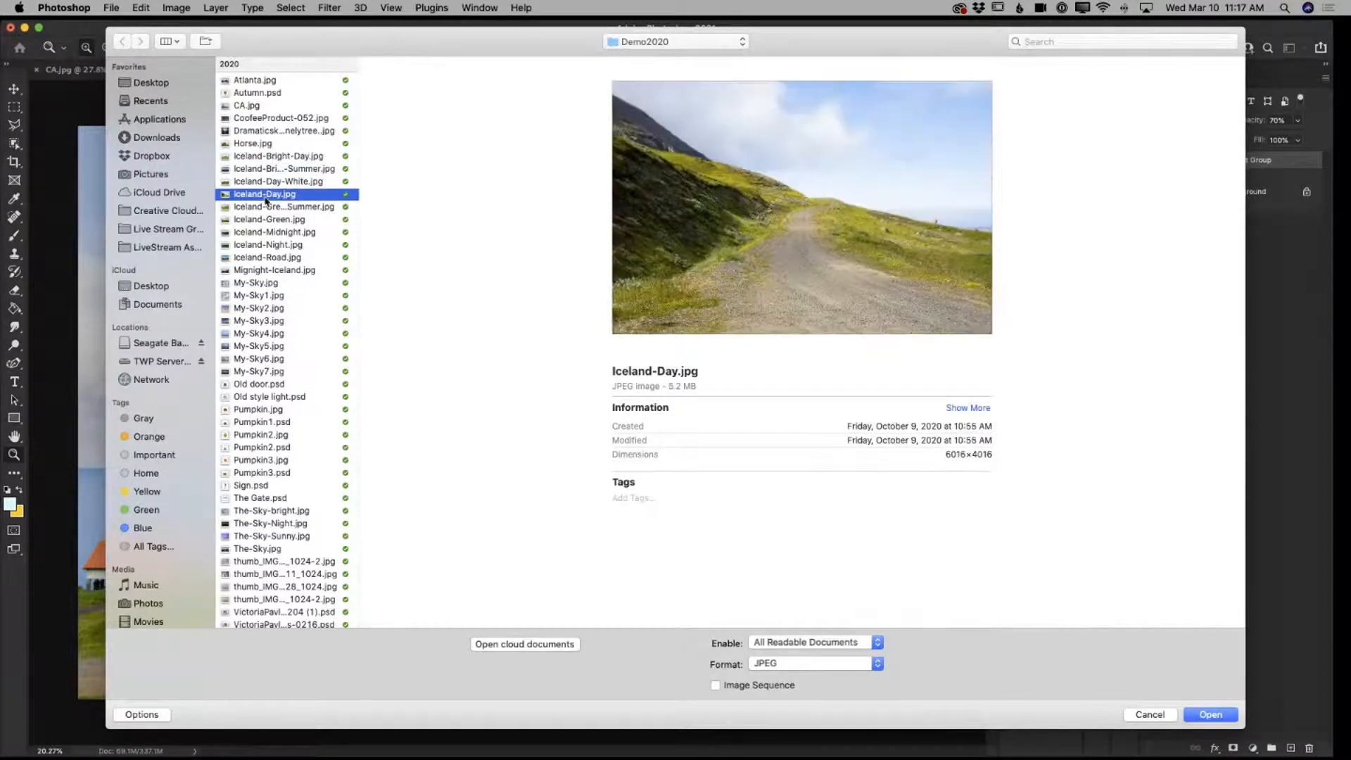
pyautogui.click(265, 209)
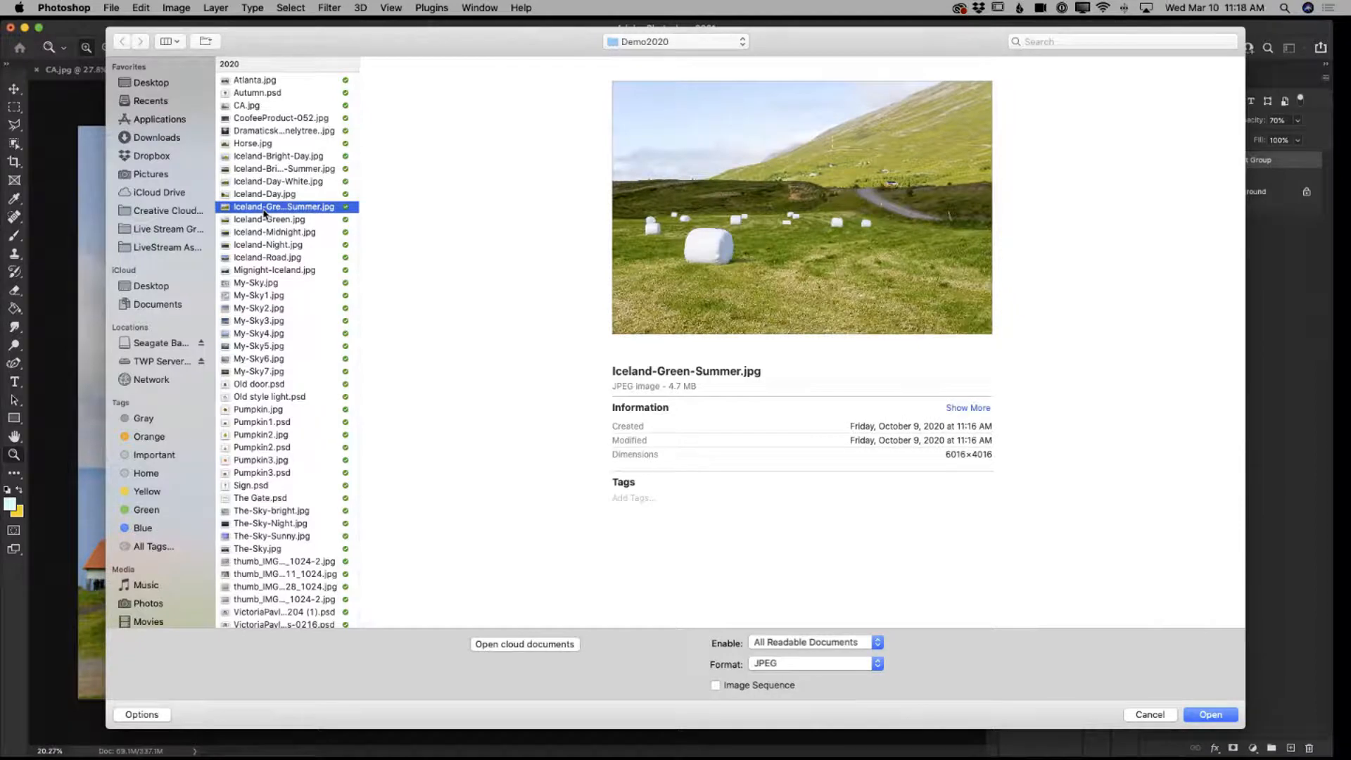
pyautogui.click(264, 219)
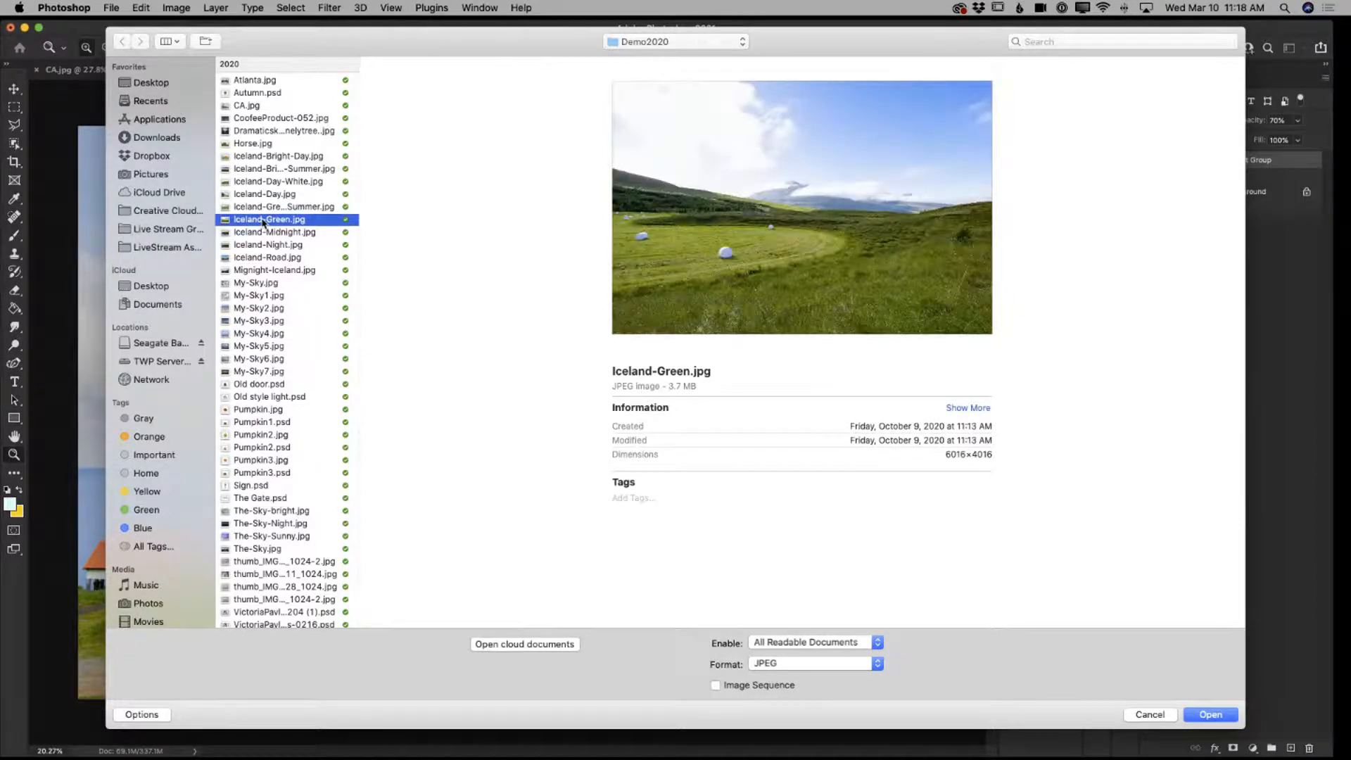
pyautogui.click(258, 233)
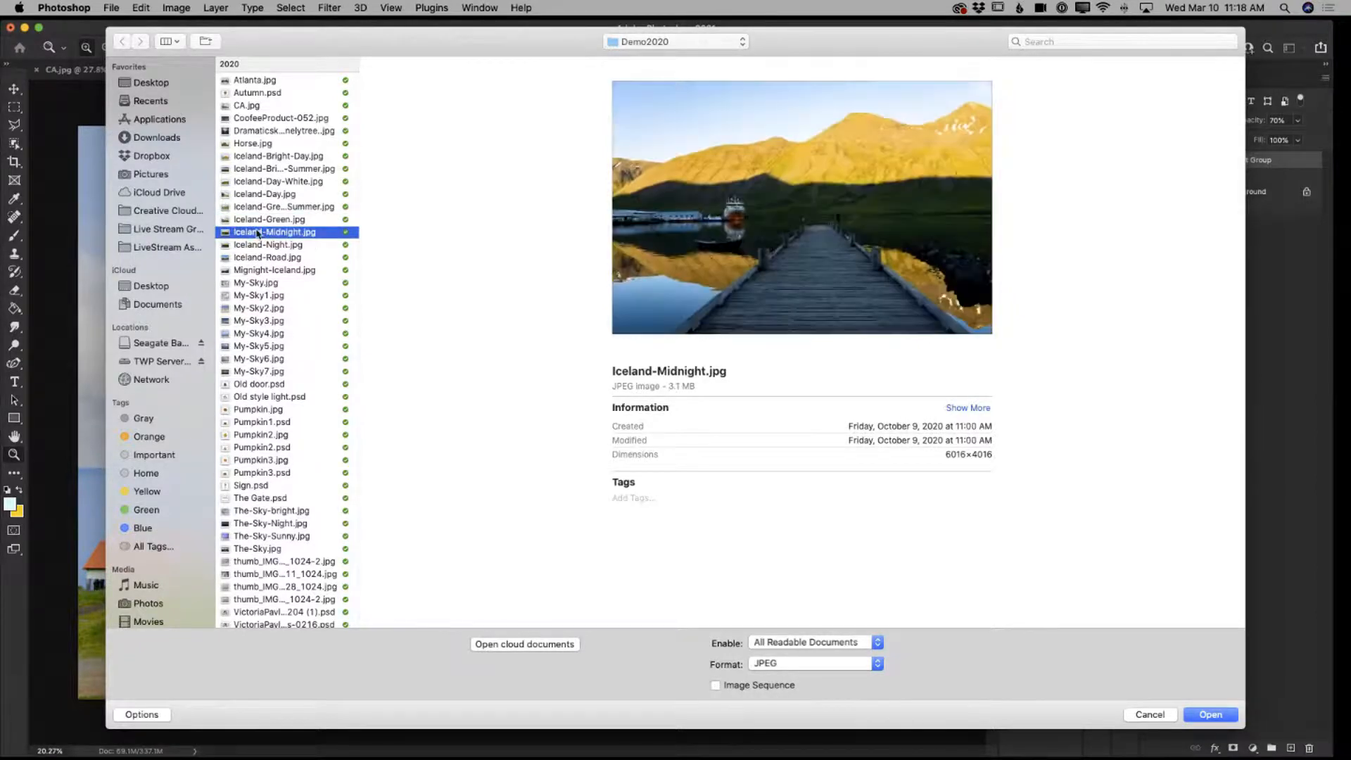
pyautogui.click(1210, 715)
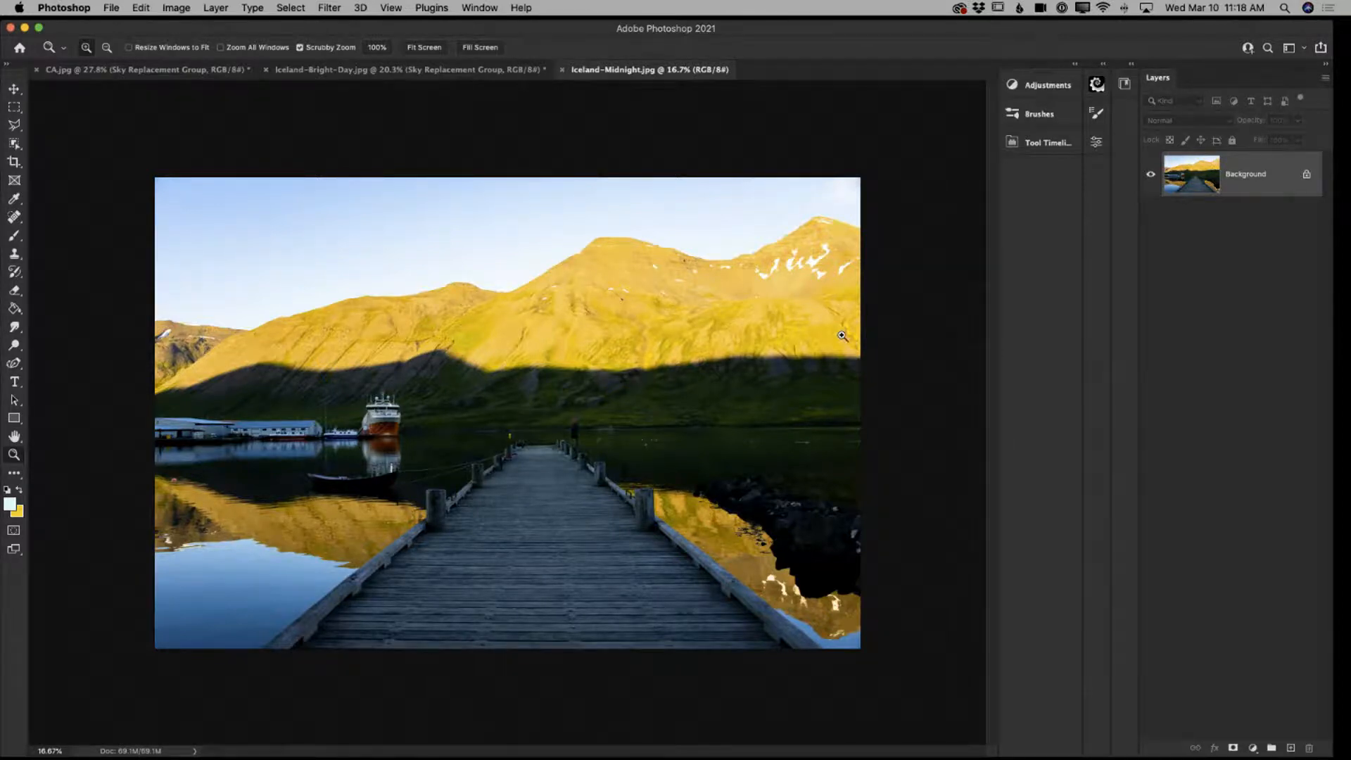
# Start the Camera Raw Filter on the pier photo and set the white balance to Auto
pyautogui.click(331, 9)
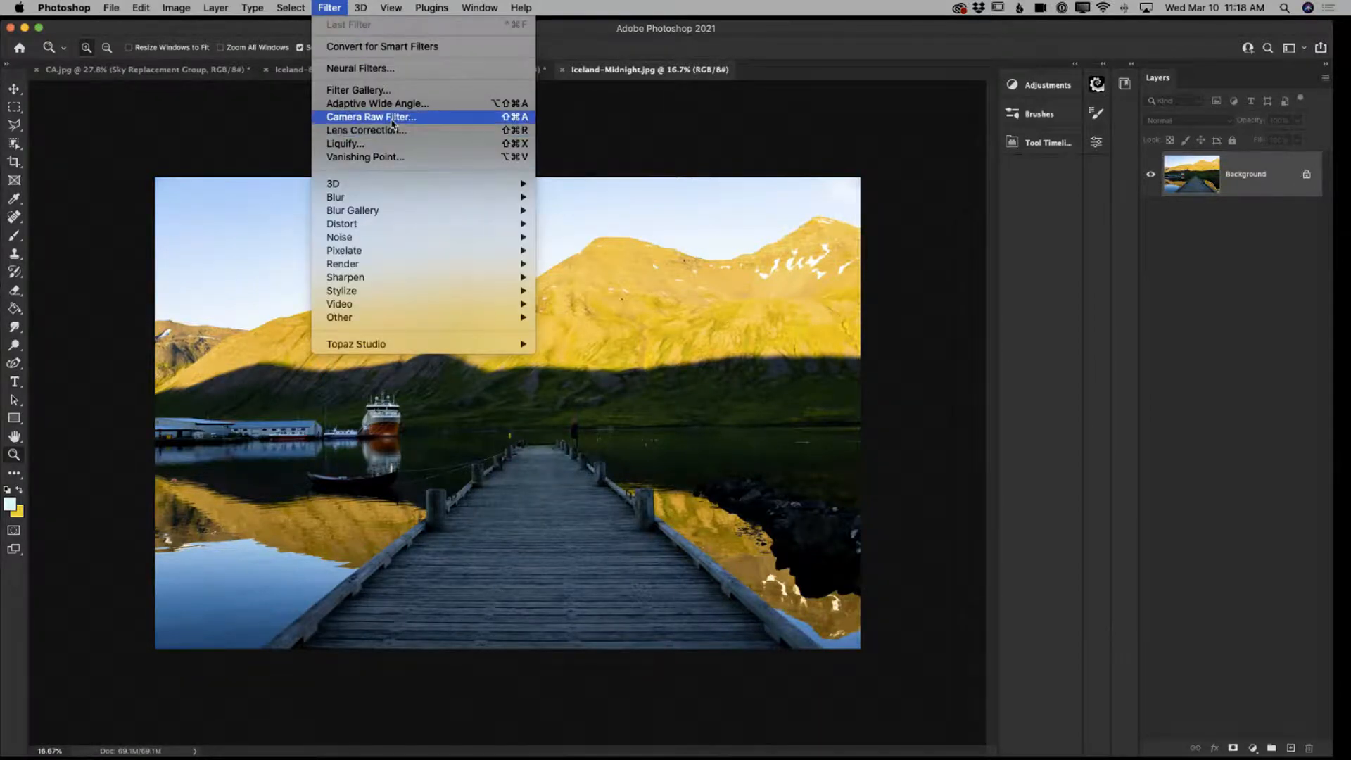
pyautogui.click(391, 118)
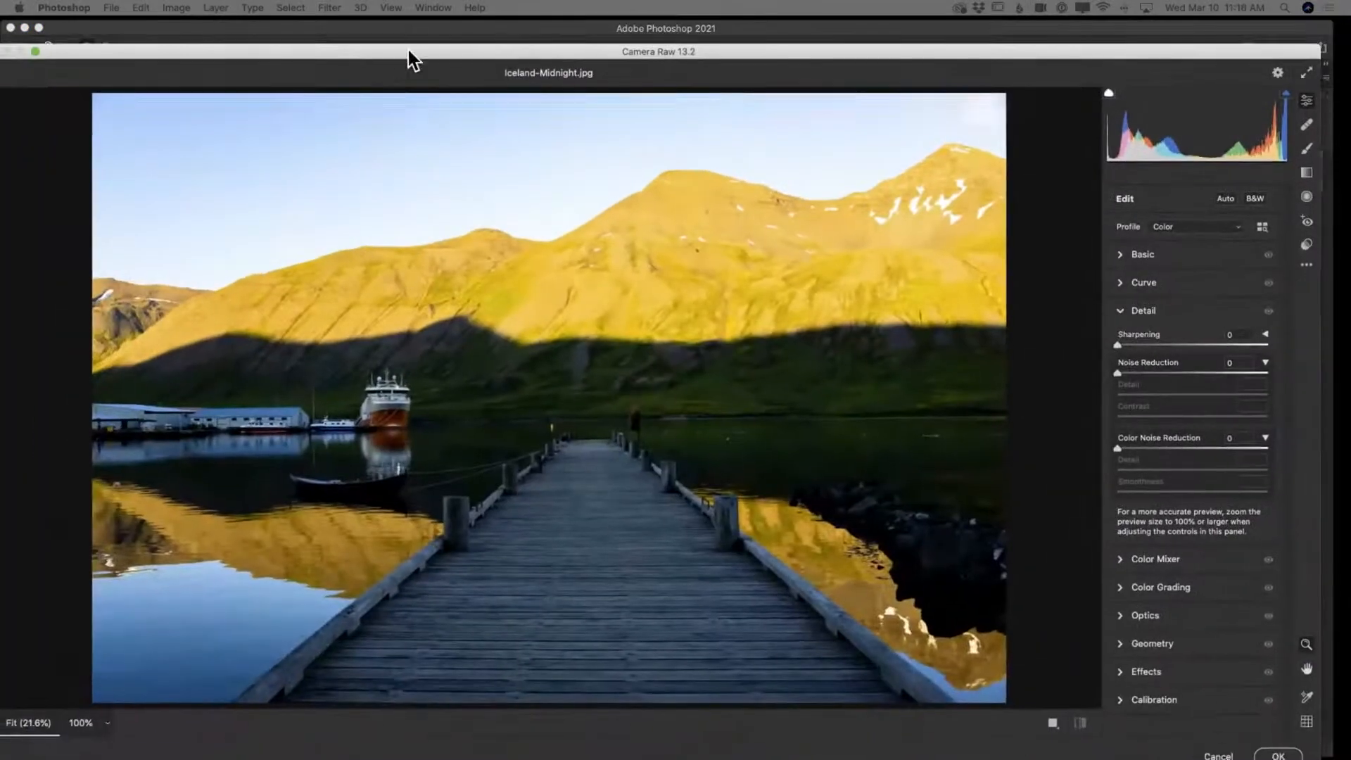
pyautogui.click(1179, 228)
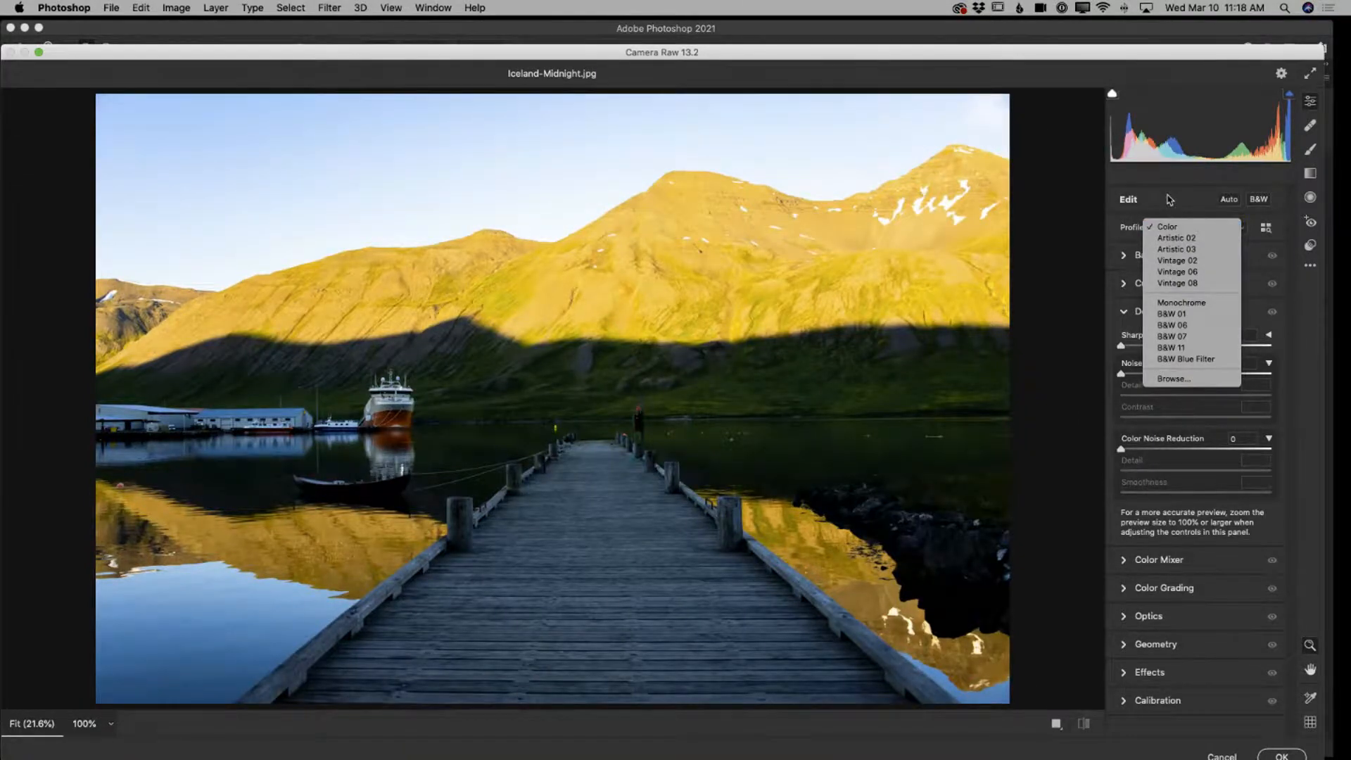
pyautogui.click(1170, 202)
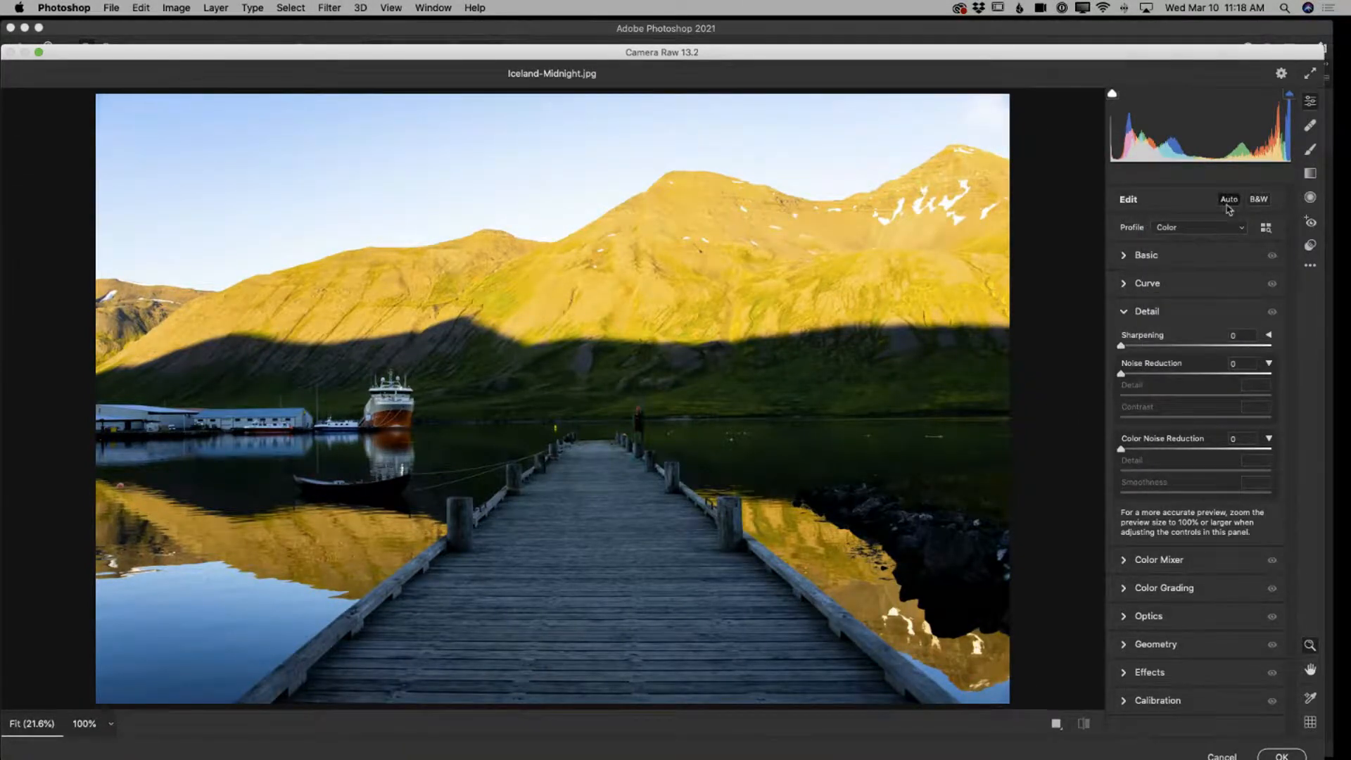
pyautogui.click(1123, 256)
pyautogui.click(1223, 280)
pyautogui.click(1210, 289)
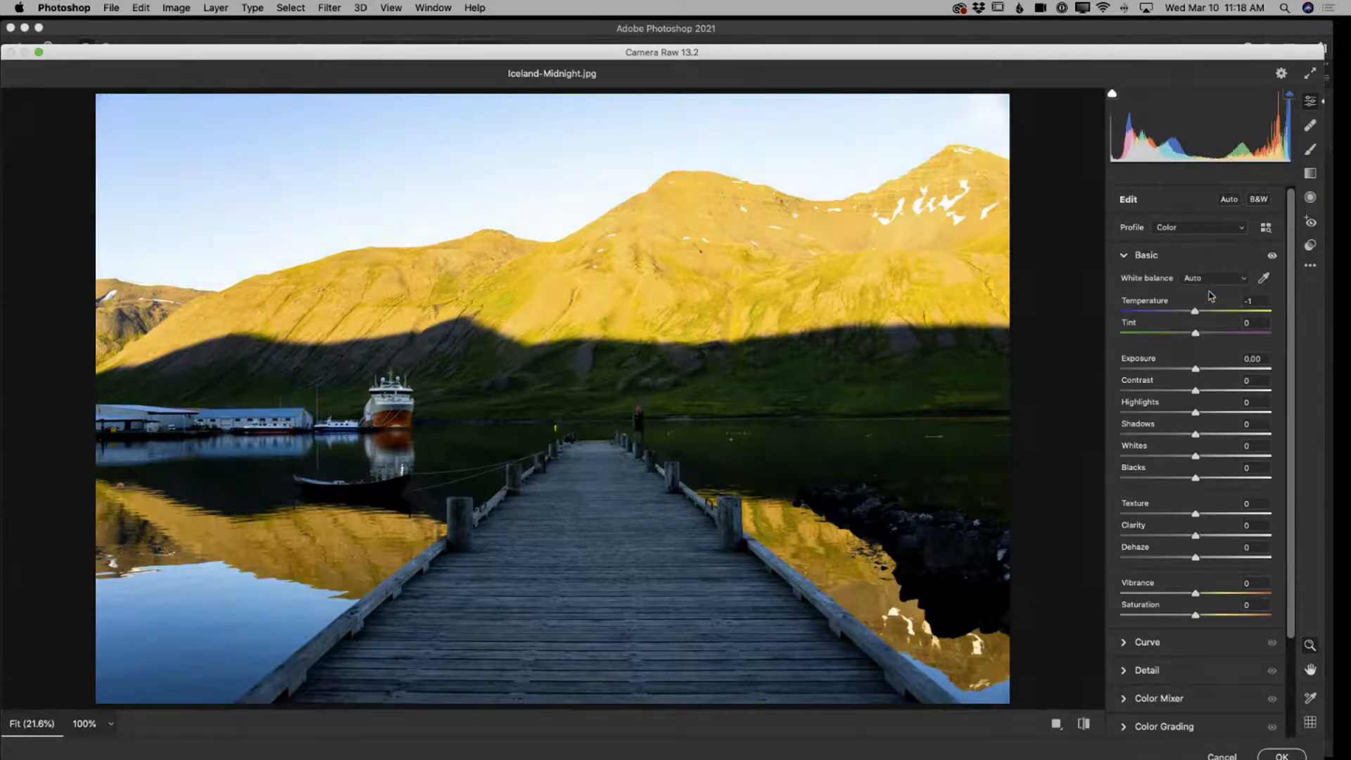
# Set Exposure to +0.95, Contrast +22, Highlights -72, Shadows +40, Whites -25 and Blacks -27 for the pier photo
pyautogui.moveTo(1195, 369); pyautogui.dragTo(1212, 373)
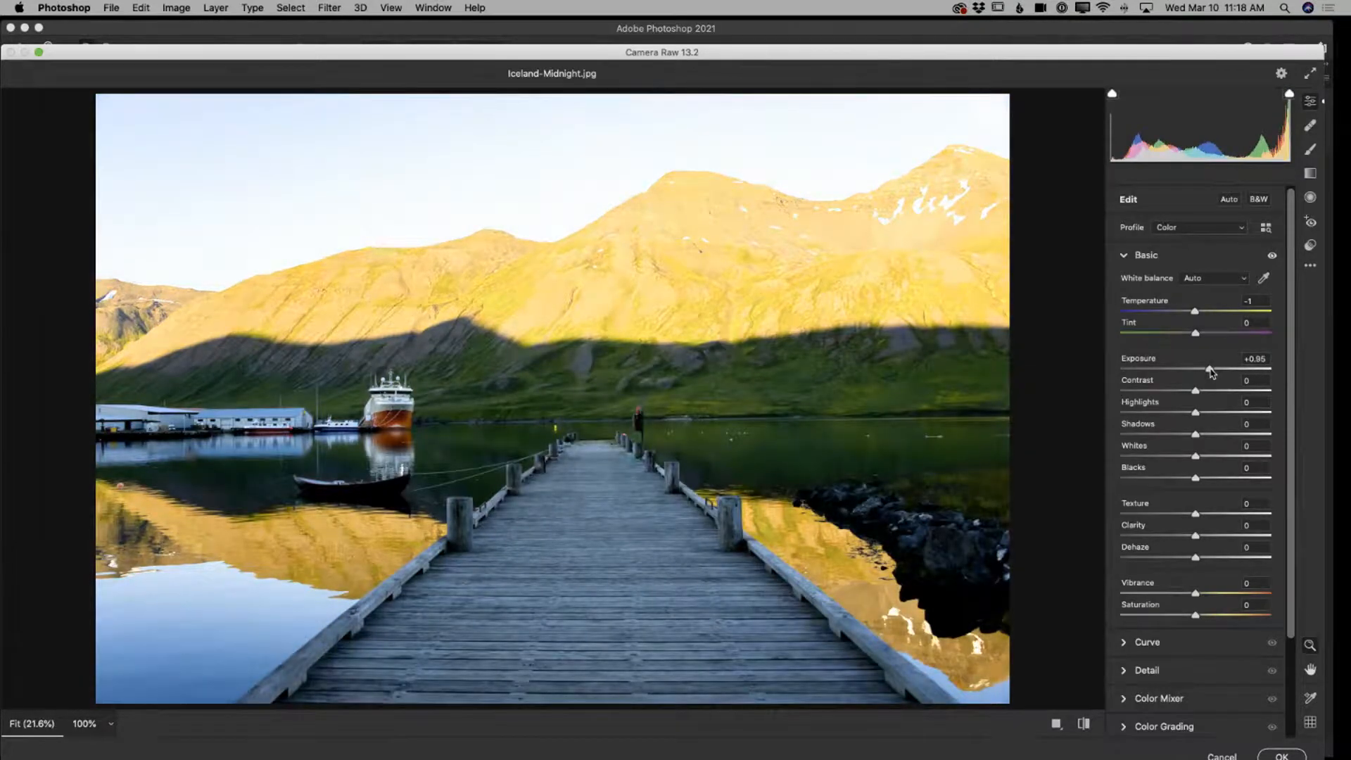
pyautogui.moveTo(1196, 391); pyautogui.dragTo(1141, 414)
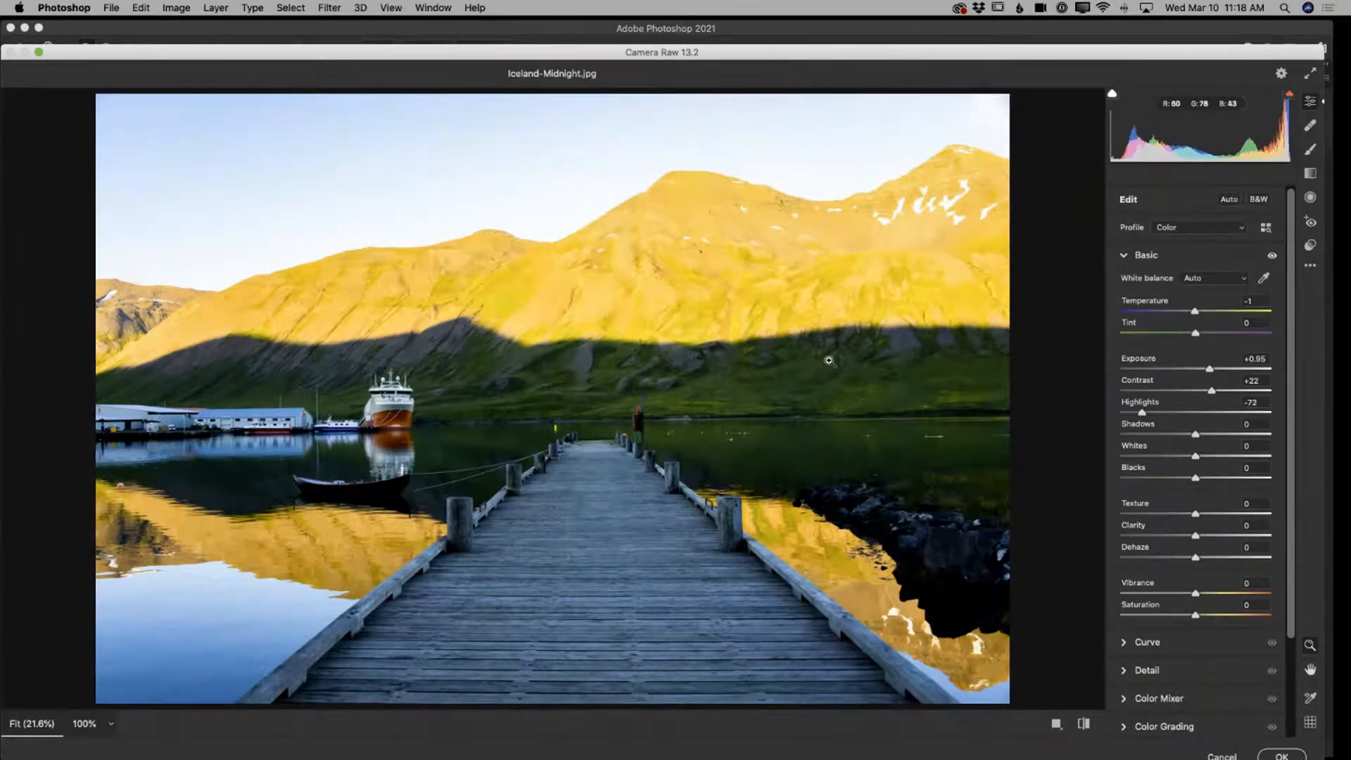
pyautogui.moveTo(1196, 436); pyautogui.dragTo(1226, 436)
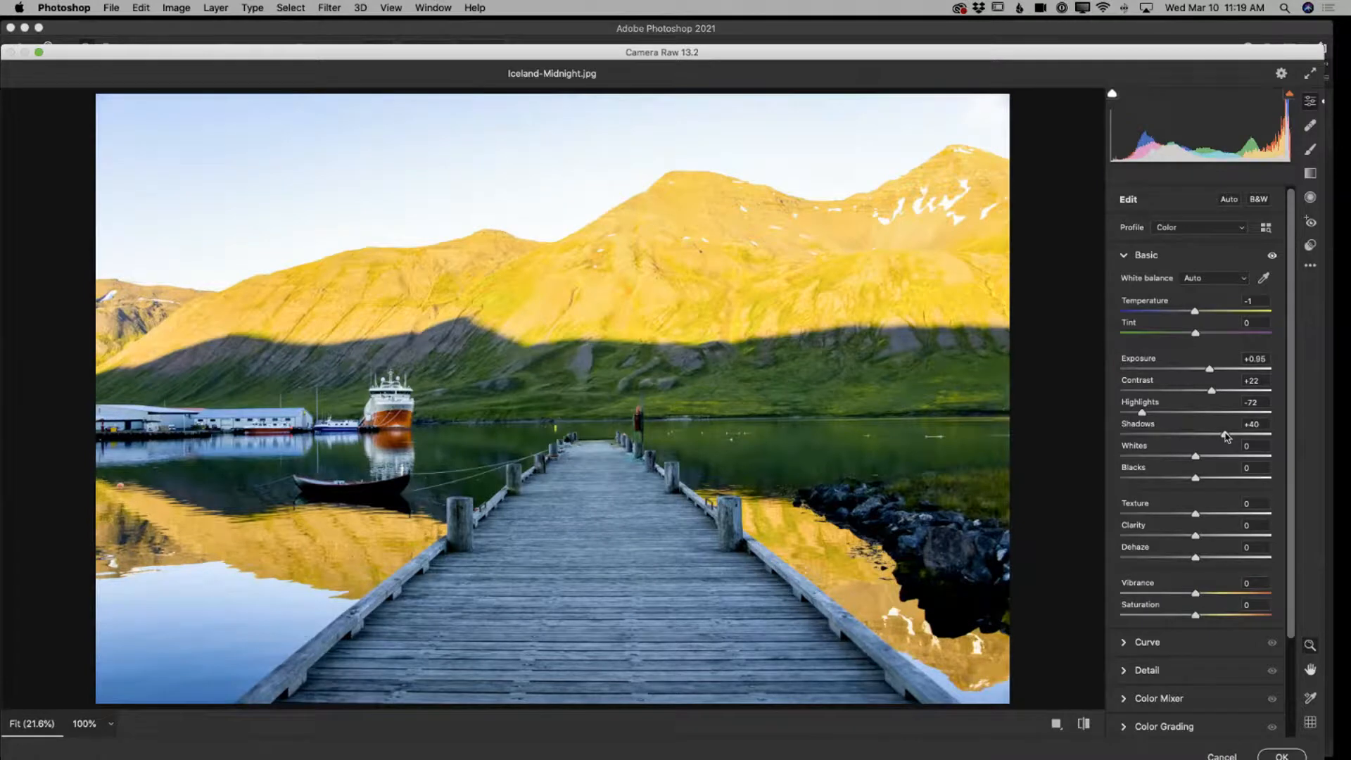
pyautogui.moveTo(1194, 456); pyautogui.dragTo(1177, 458)
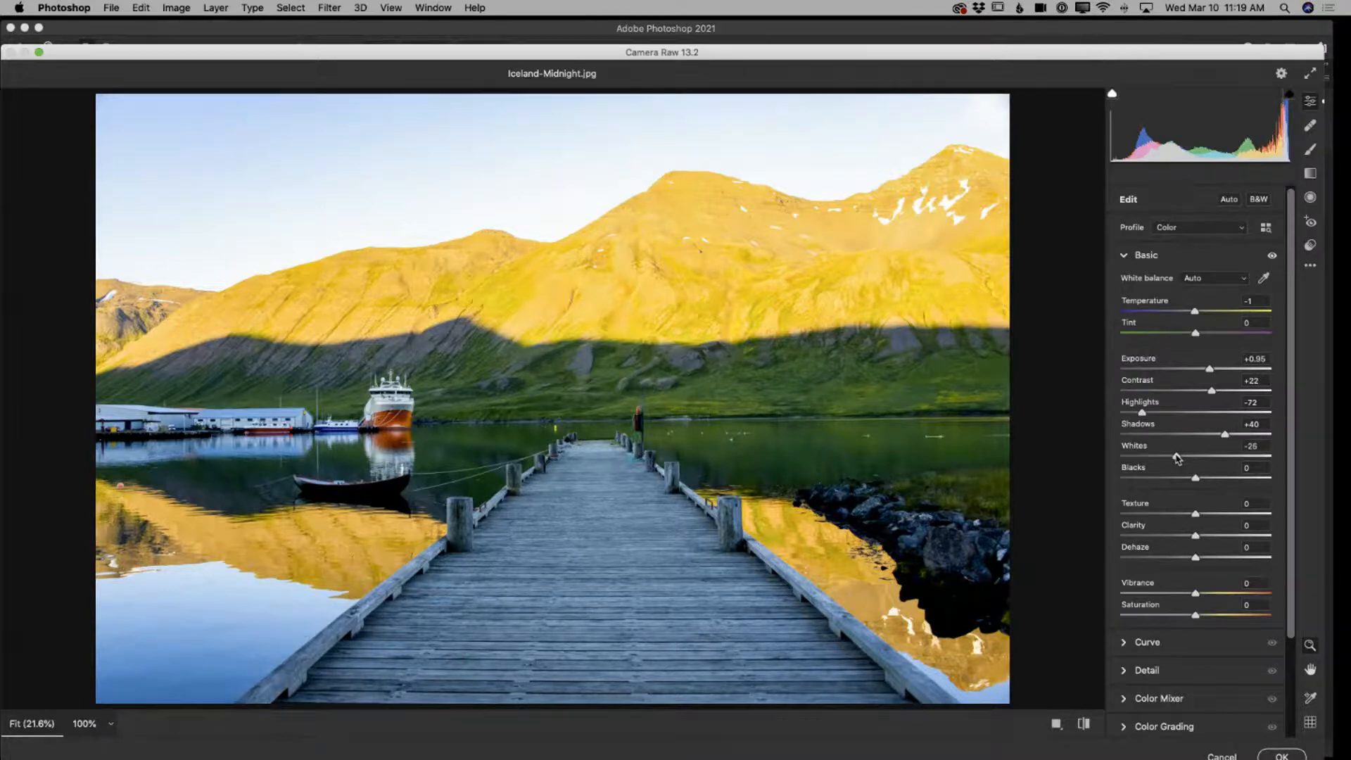
pyautogui.moveTo(1196, 481); pyautogui.dragTo(1177, 483)
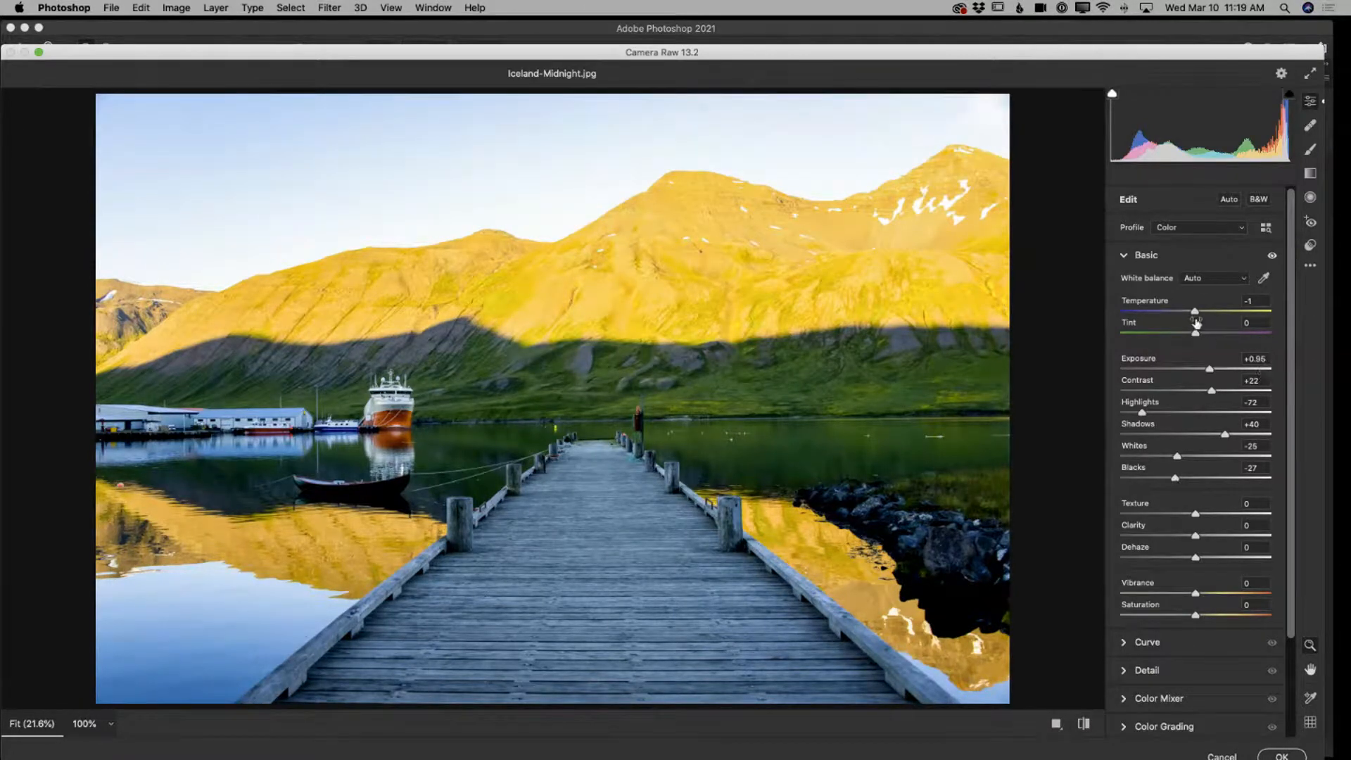
# Set Temperature to +1, Texture +2, Clarity +7 and Dehaze +11, and apply the Camera Raw Filter
pyautogui.moveTo(1196, 314); pyautogui.dragTo(1197, 315)
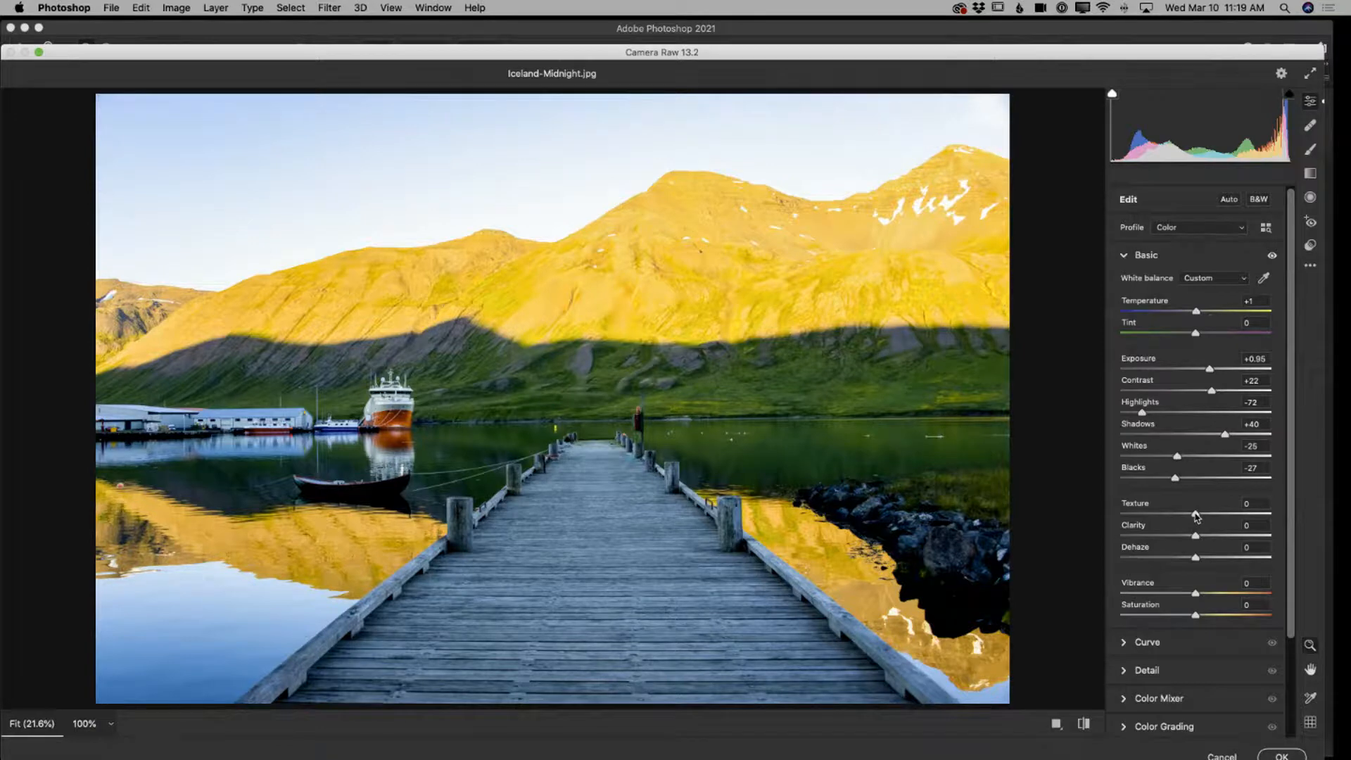
pyautogui.moveTo(1195, 557); pyautogui.dragTo(1198, 517)
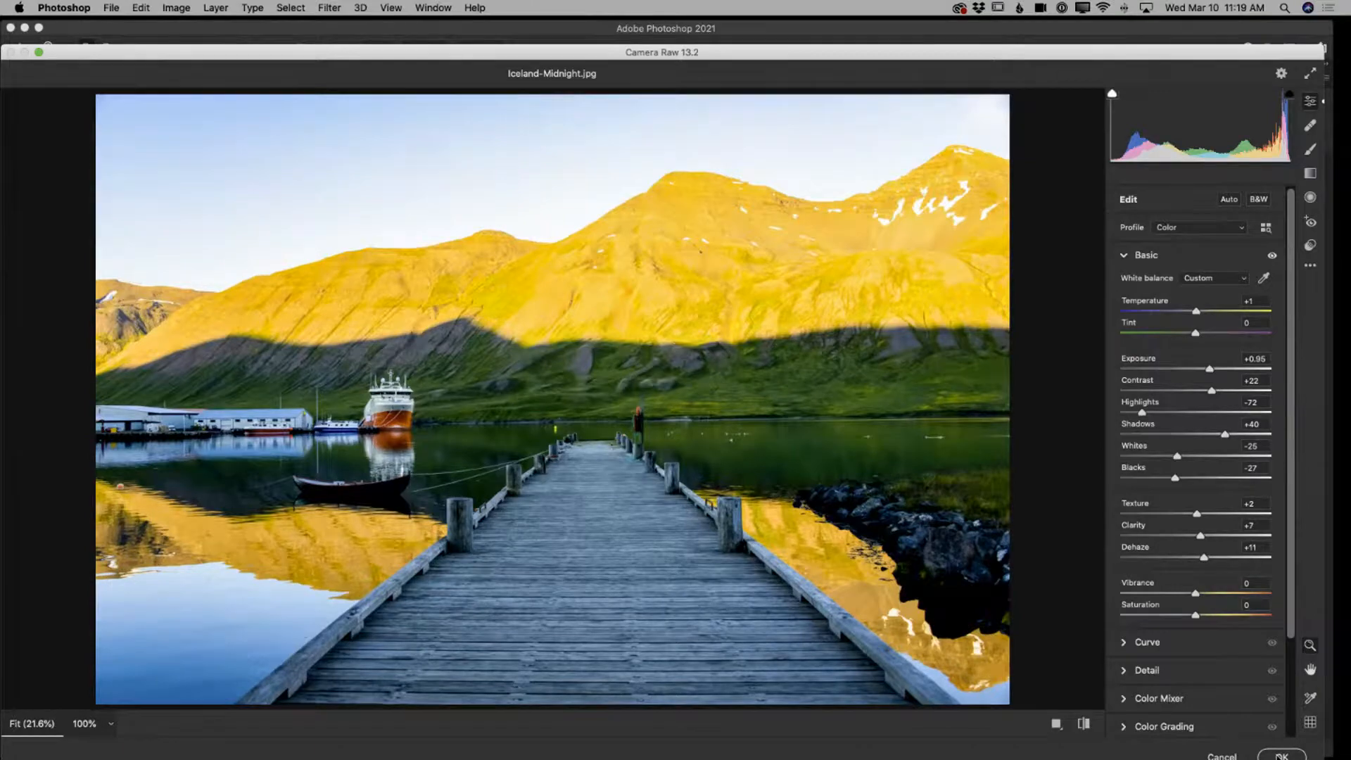
pyautogui.press('Return')
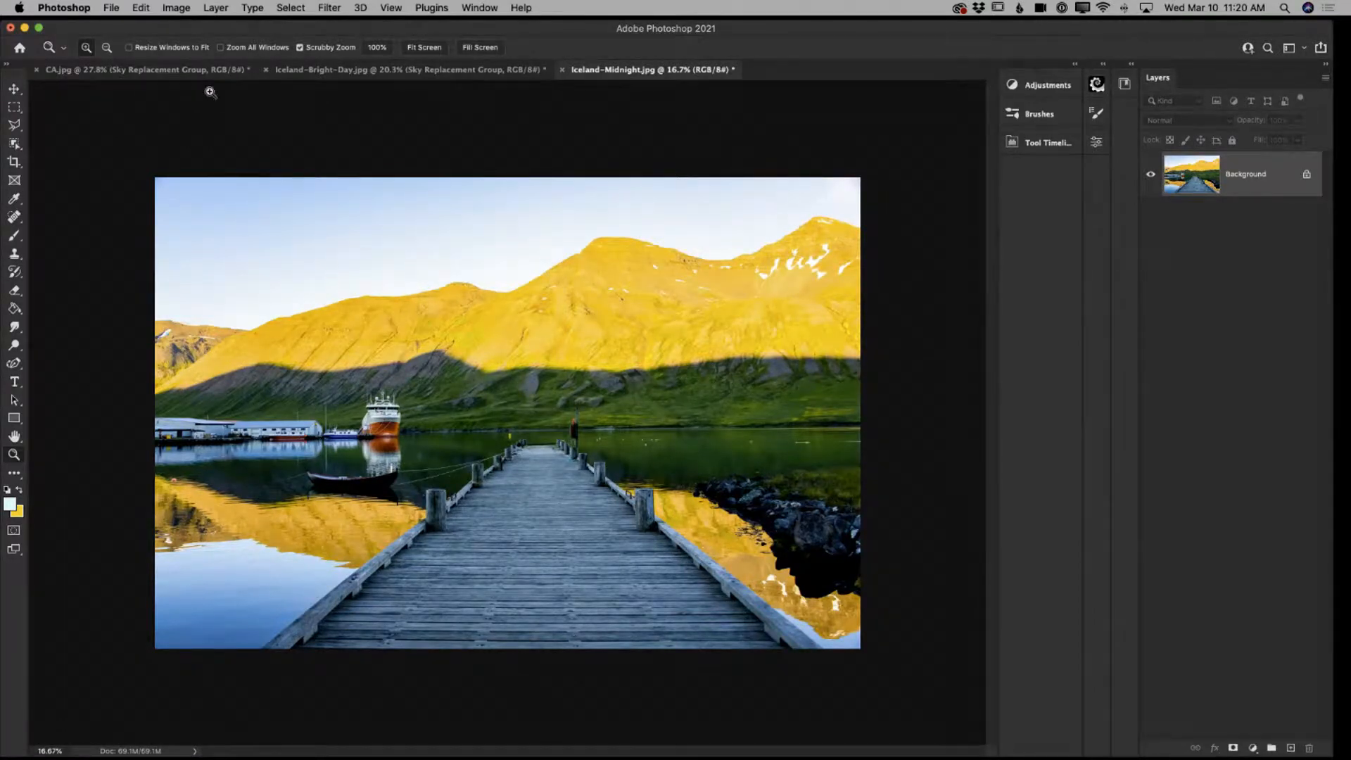
# Start Sky Replacement on the pier photo and try the white-cloud sky from the Live Stream group
pyautogui.click(141, 8)
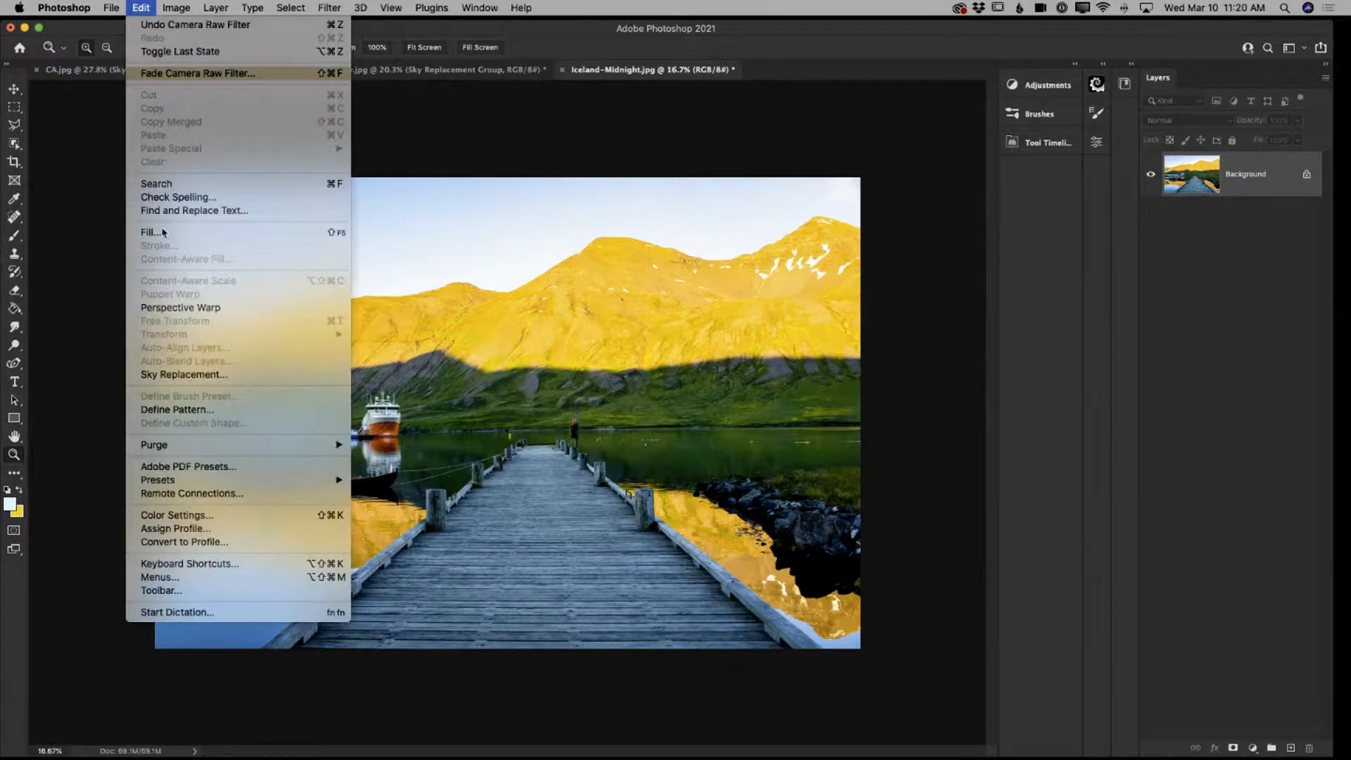
pyautogui.click(200, 375)
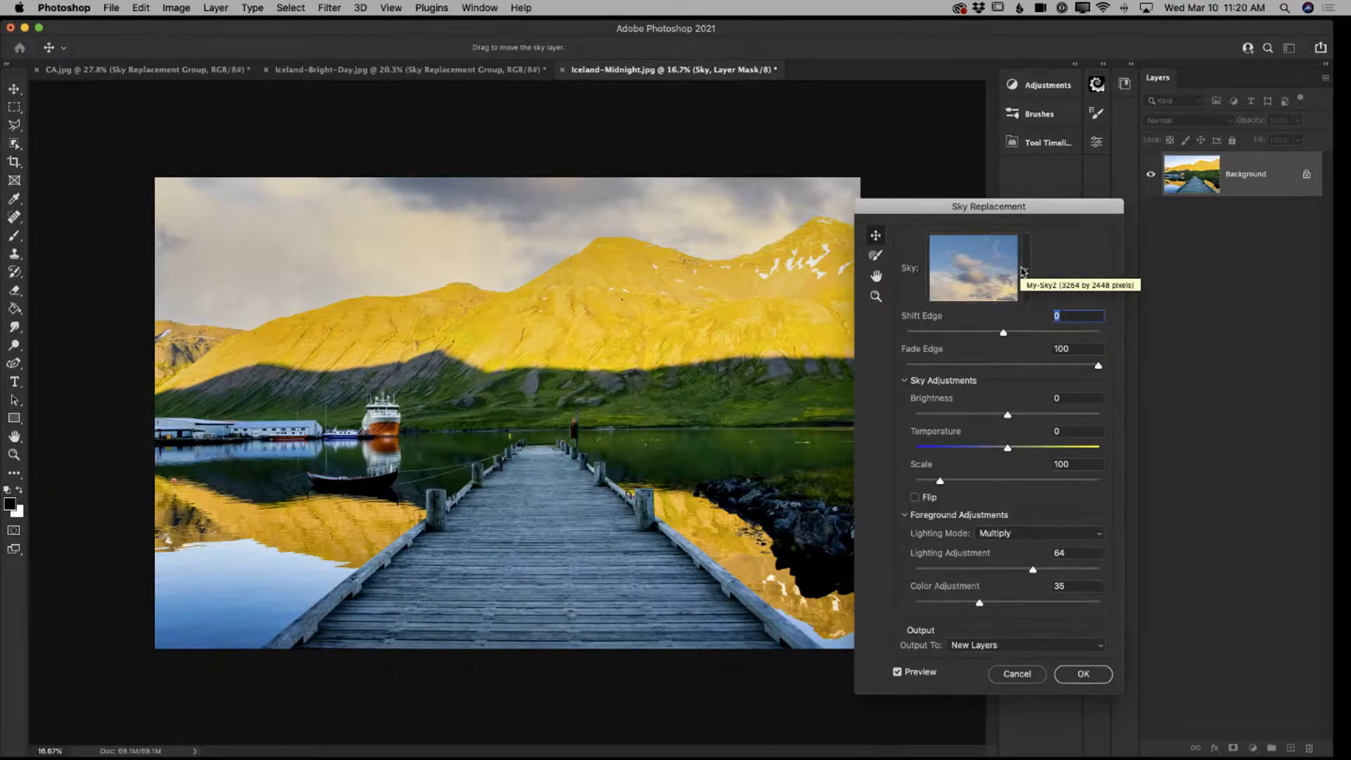
pyautogui.click(1022, 272)
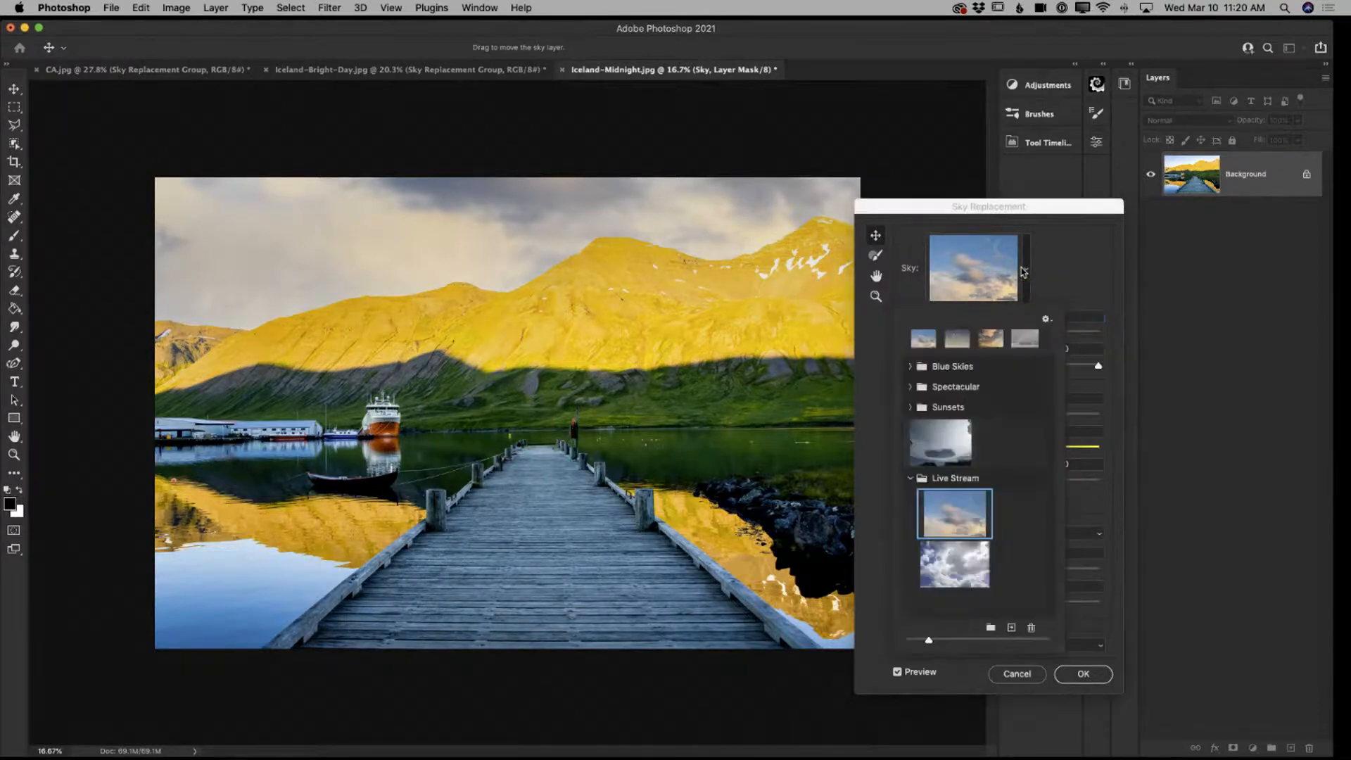
pyautogui.click(964, 567)
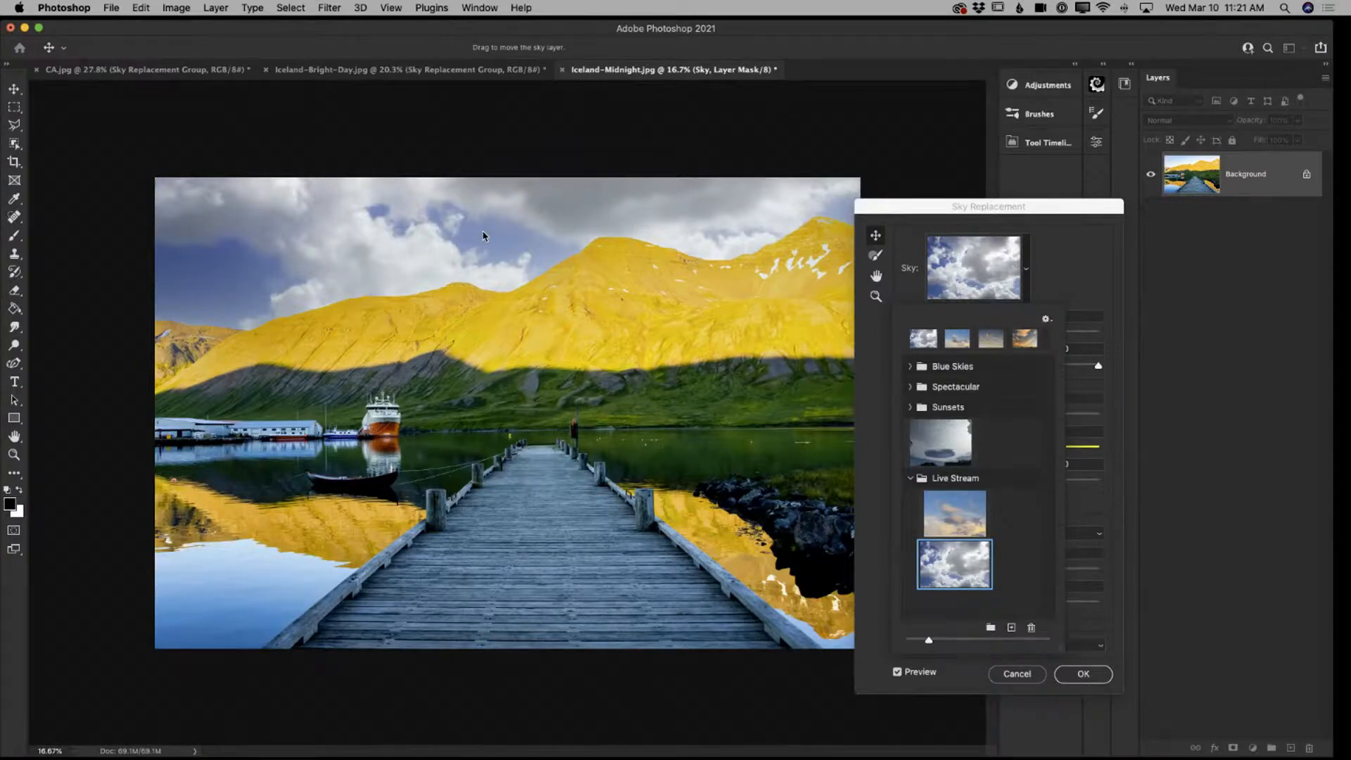
# Choose the wispy-cloud sky from the Blue Skies group, warm its temperature slightly, and apply the replacement to new layers
pyautogui.click(911, 366)
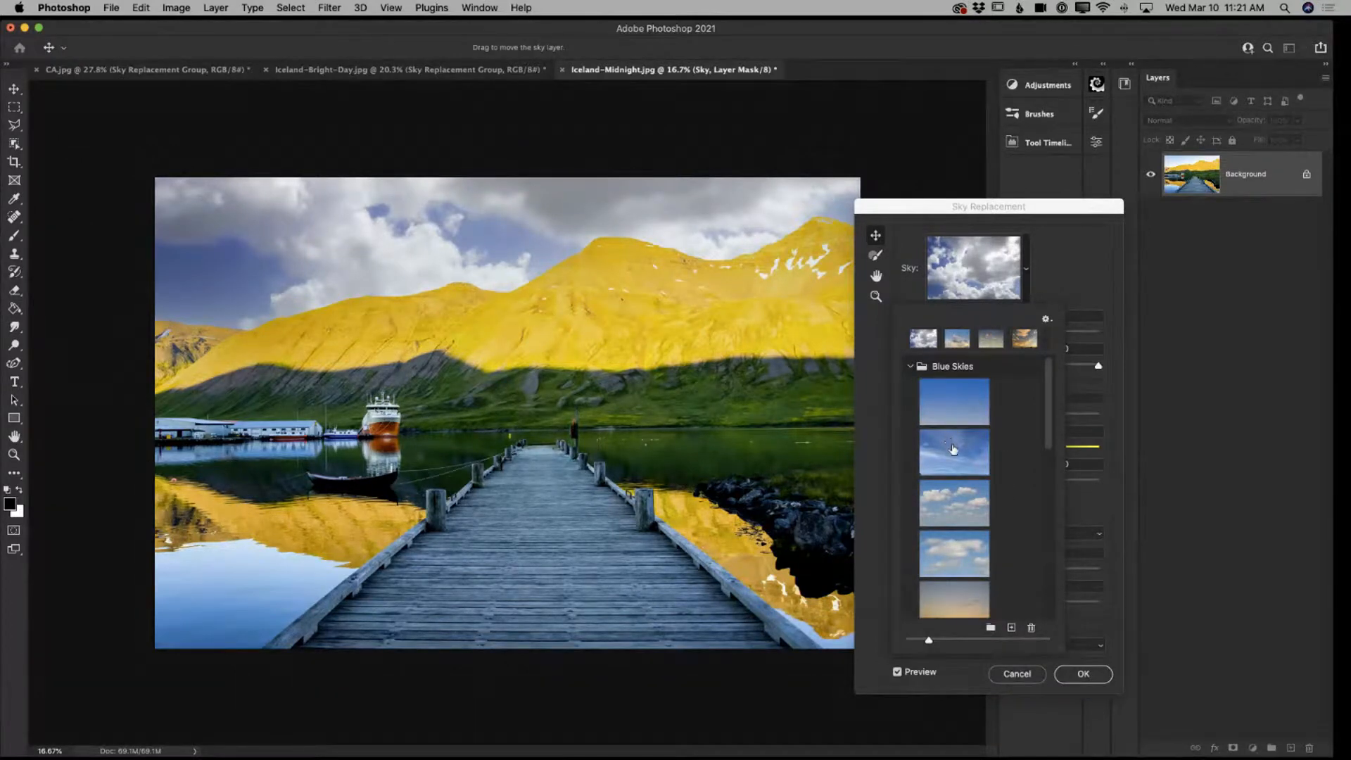
pyautogui.click(952, 448)
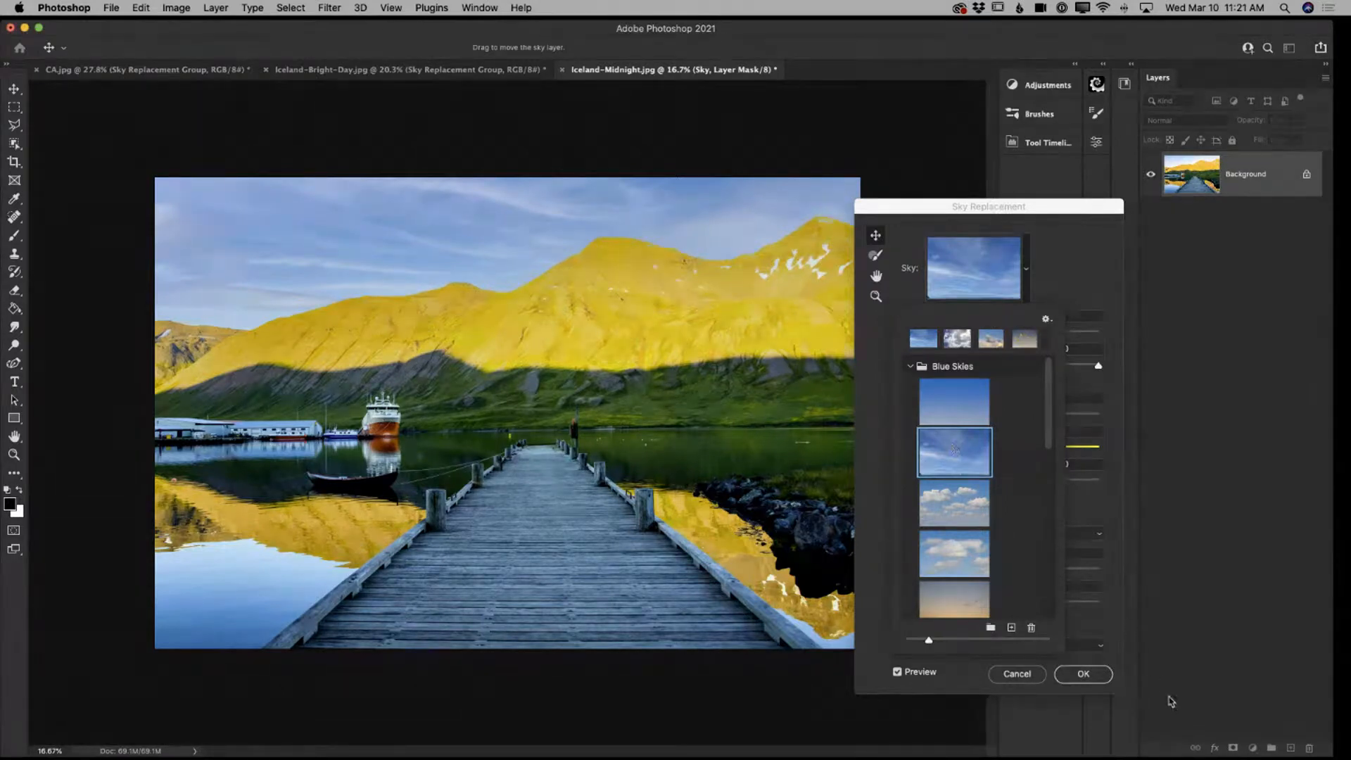
pyautogui.click(871, 627)
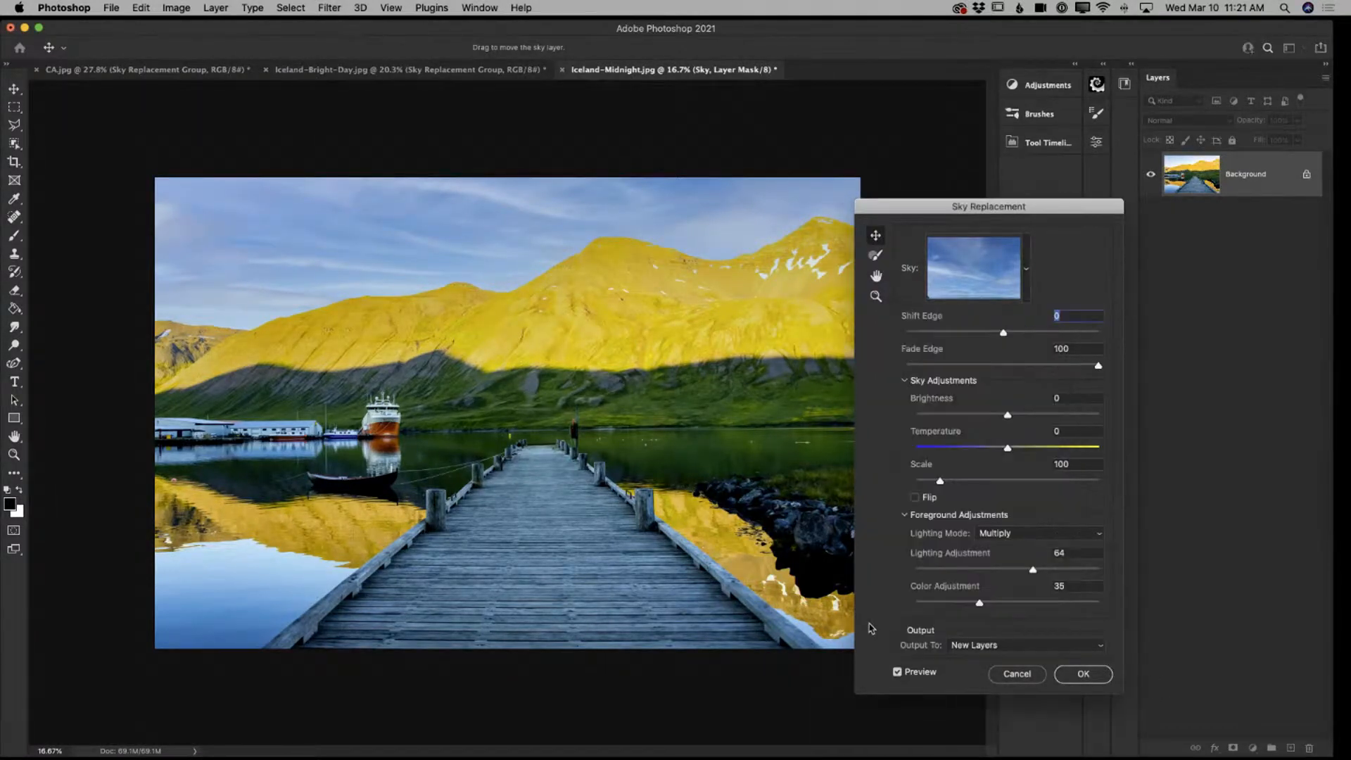
pyautogui.moveTo(1008, 451); pyautogui.dragTo(1030, 452)
pyautogui.click(1098, 674)
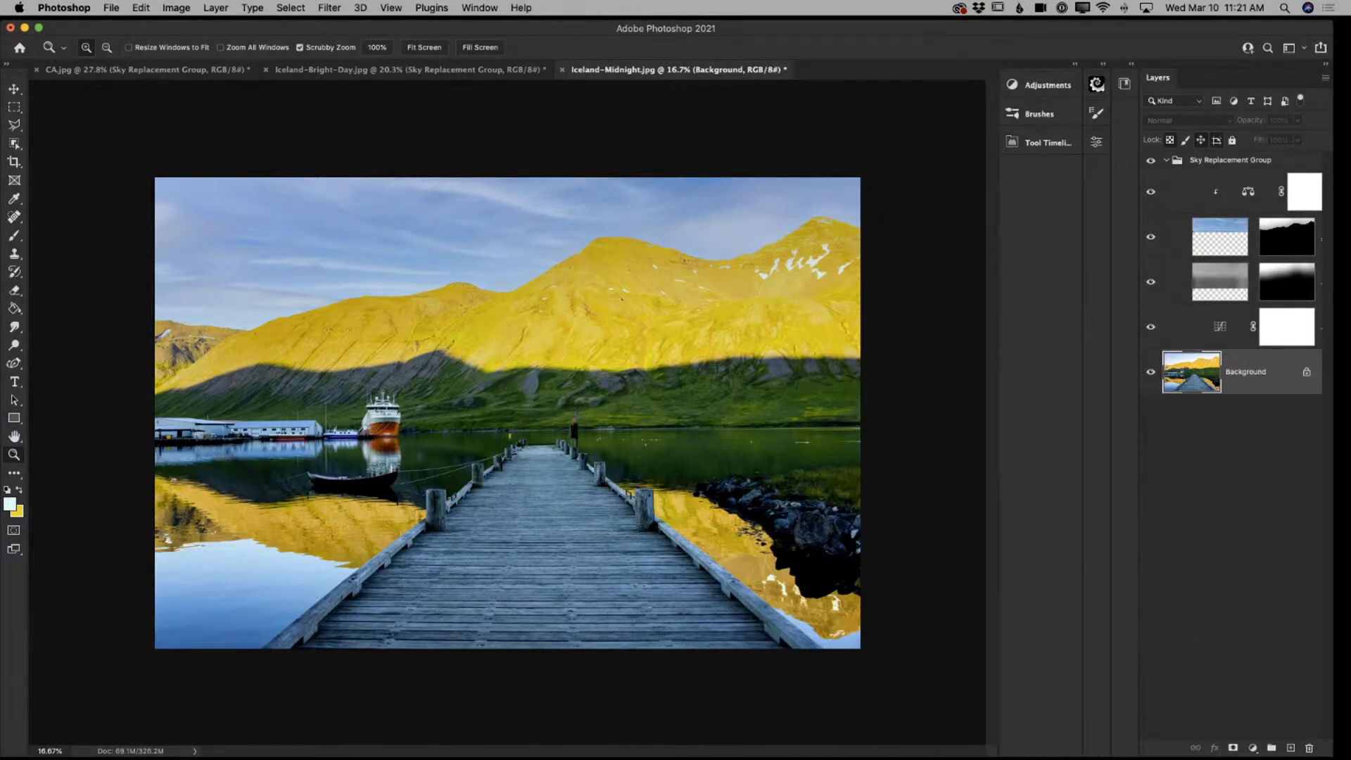
# Reduce the opacity of the pier photo's Sky Replacement Group to 70%
pyautogui.click(1216, 163)
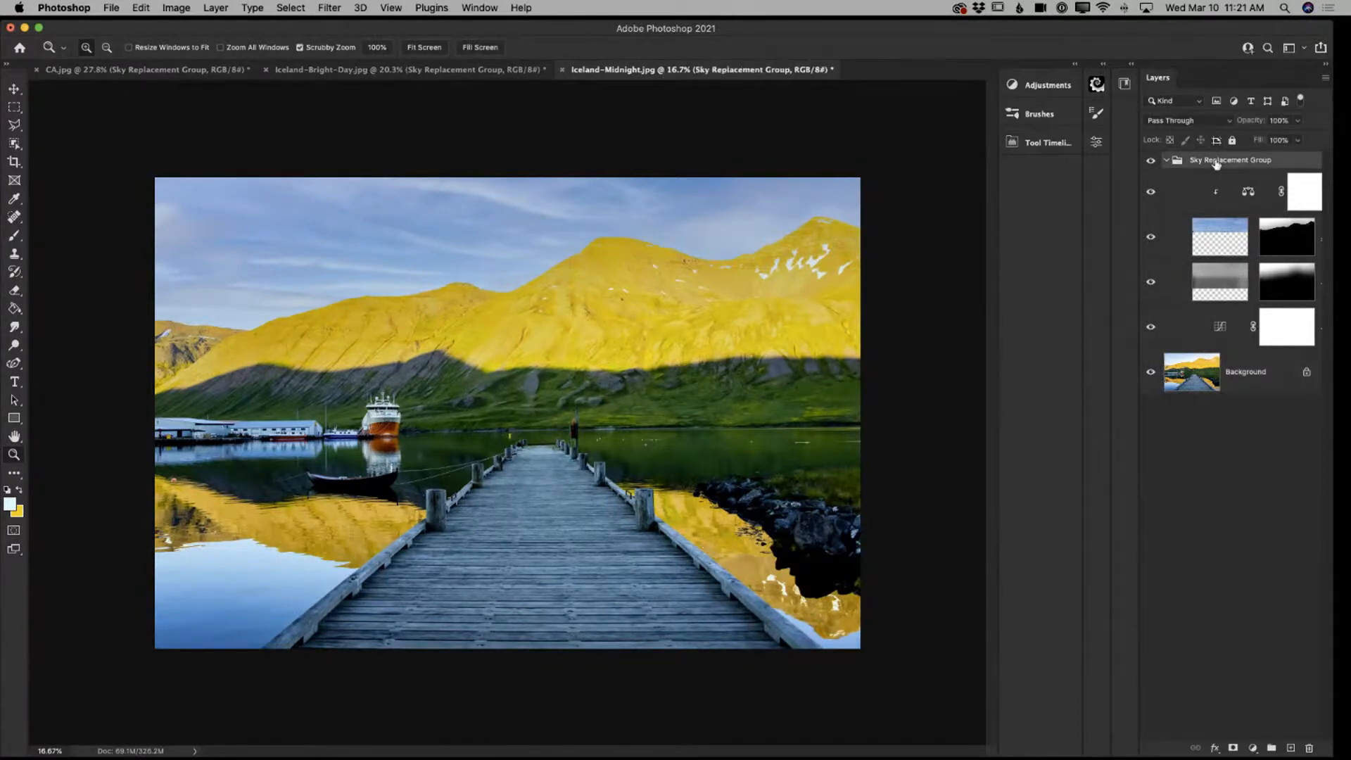
pyautogui.click(1297, 140)
pyautogui.moveTo(1297, 139); pyautogui.dragTo(1282, 140)
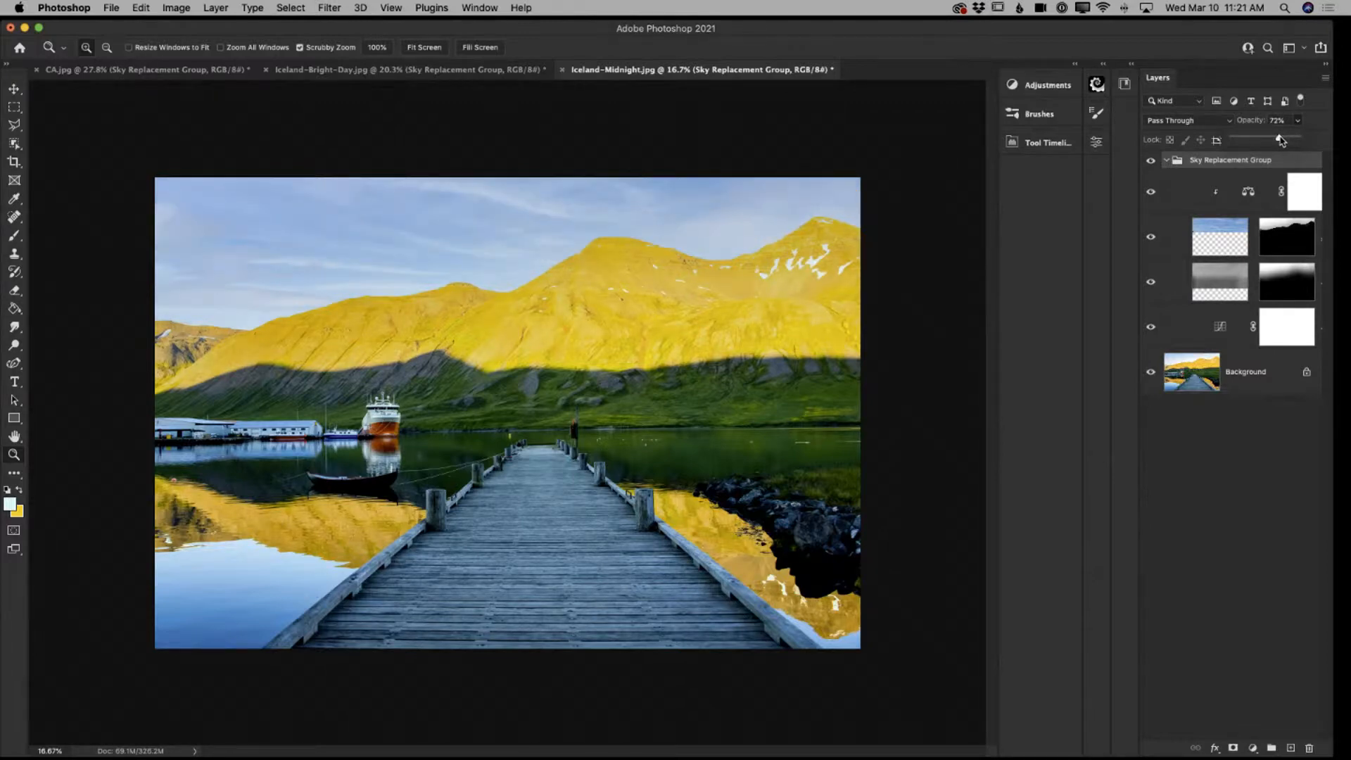
pyautogui.moveTo(1280, 141); pyautogui.dragTo(1278, 140)
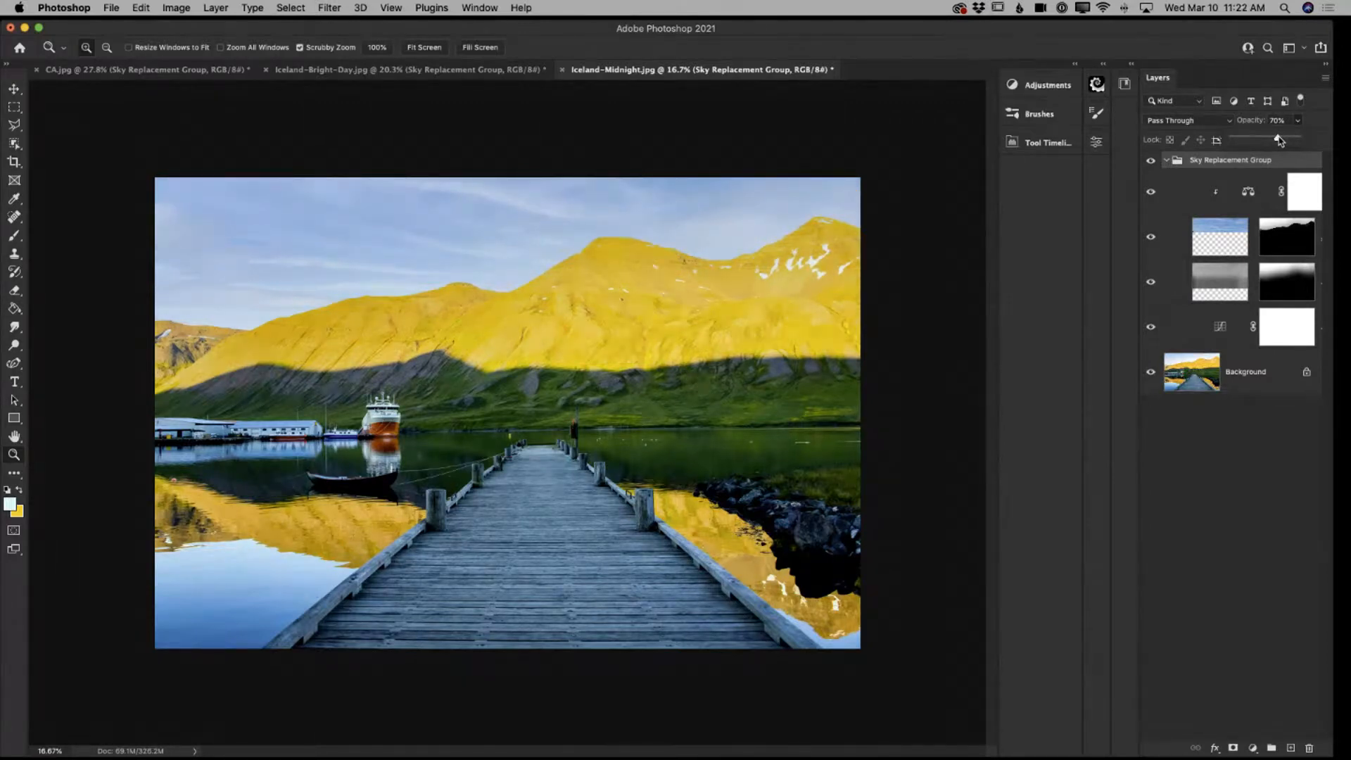